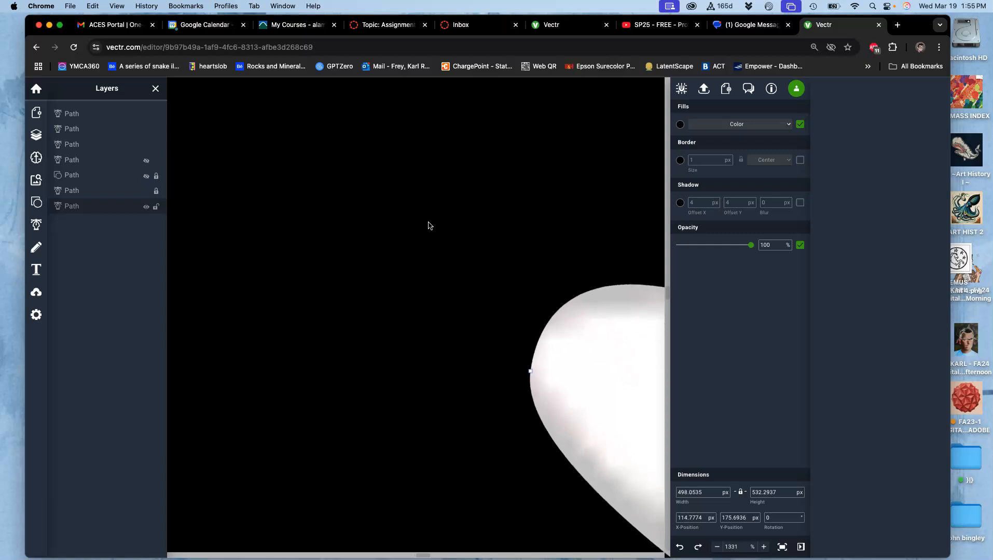
# Examine the traced black snake body's edges and slot ends against the grey sketch
pyautogui.click(520, 309)
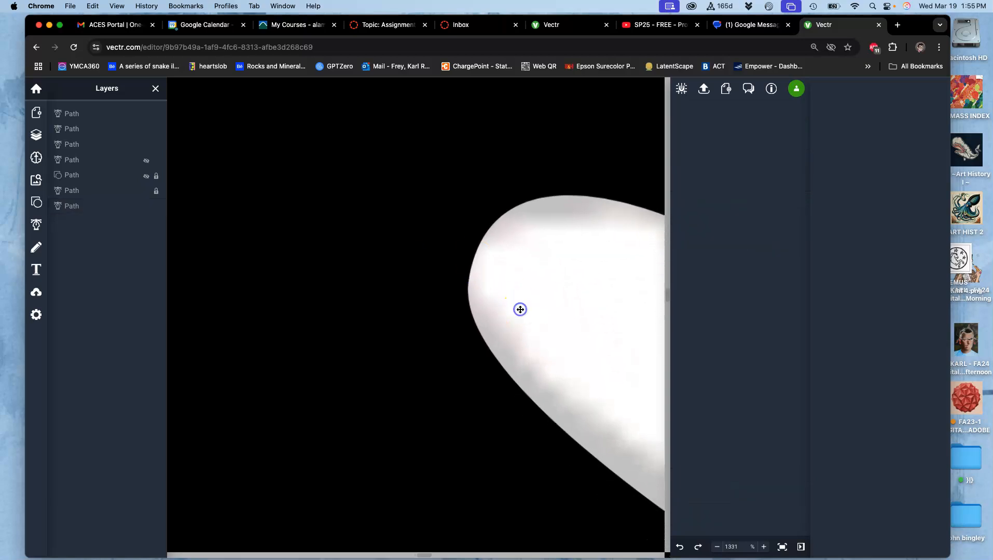
pyautogui.scroll(5, 508, 313)
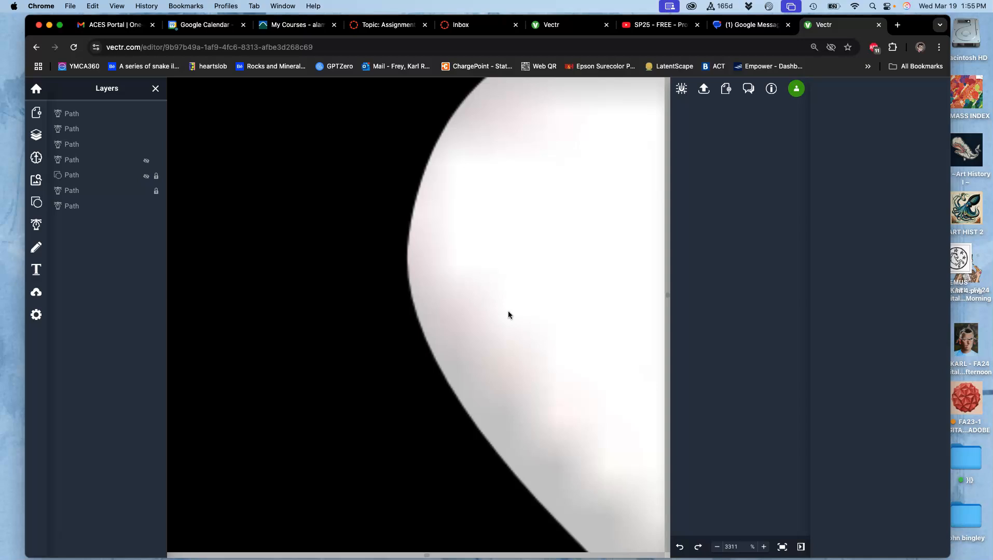
pyautogui.scroll(-9, 508, 312)
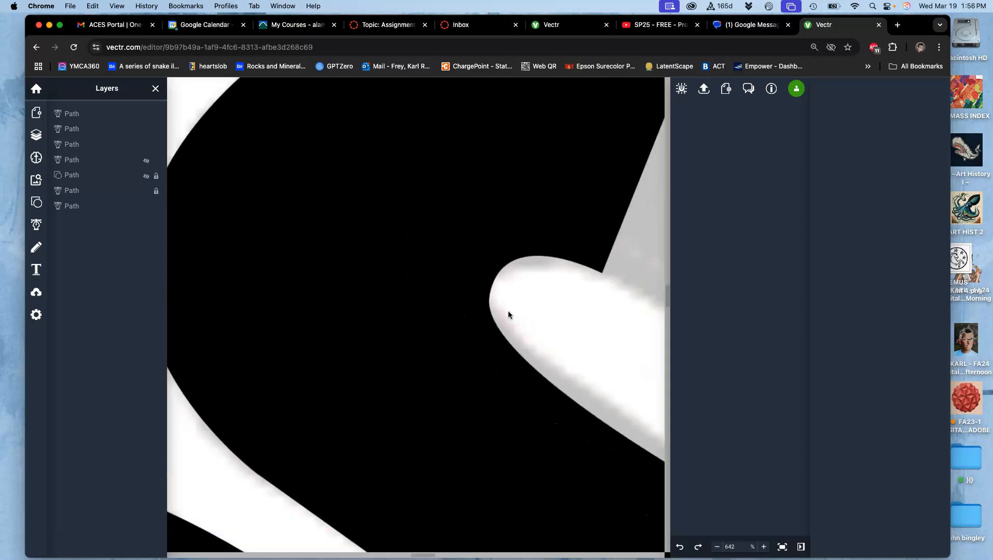
pyautogui.scroll(-8, 508, 314)
pyautogui.scroll(4, 508, 313)
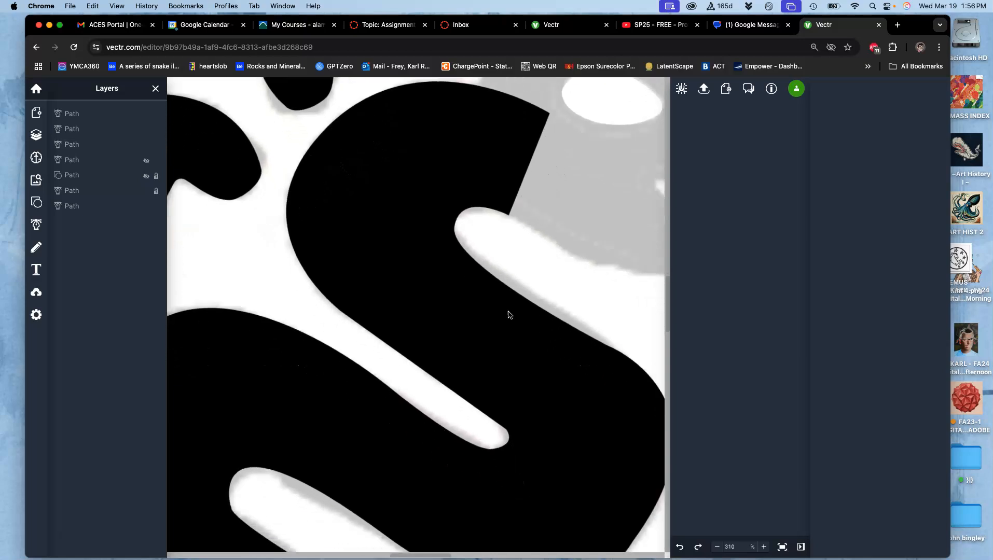
pyautogui.scroll(-5, 508, 314)
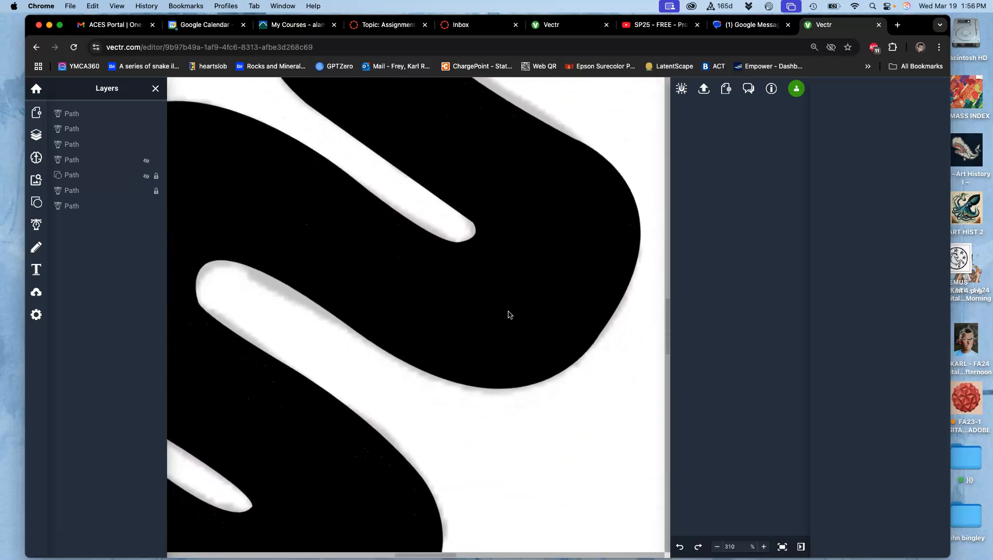
pyautogui.scroll(-5, 508, 312)
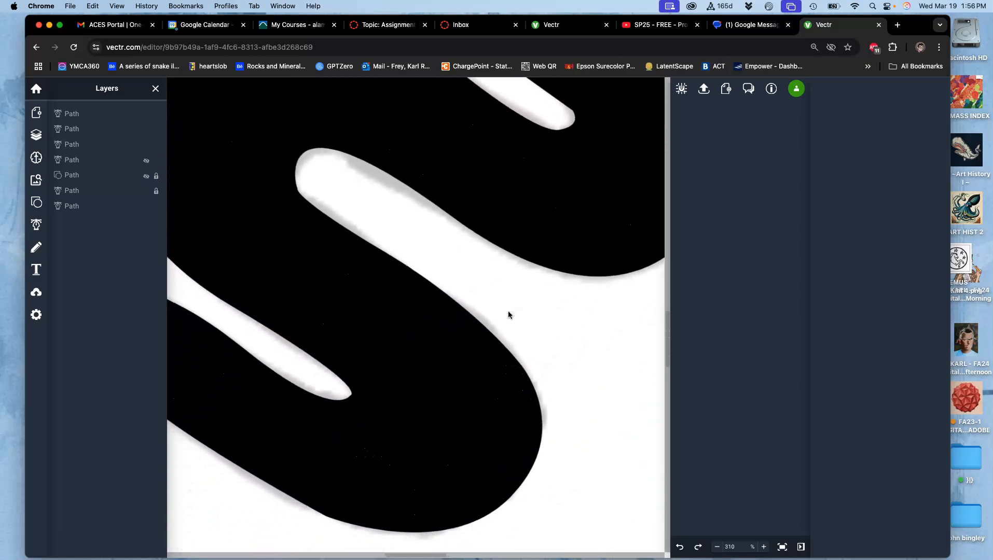
pyautogui.scroll(5, 508, 312)
pyautogui.hscroll(-3, 508, 311)
# Open the snake body path for point editing and undo the trial change near the middle white slot's rounded end
pyautogui.click(320, 270)
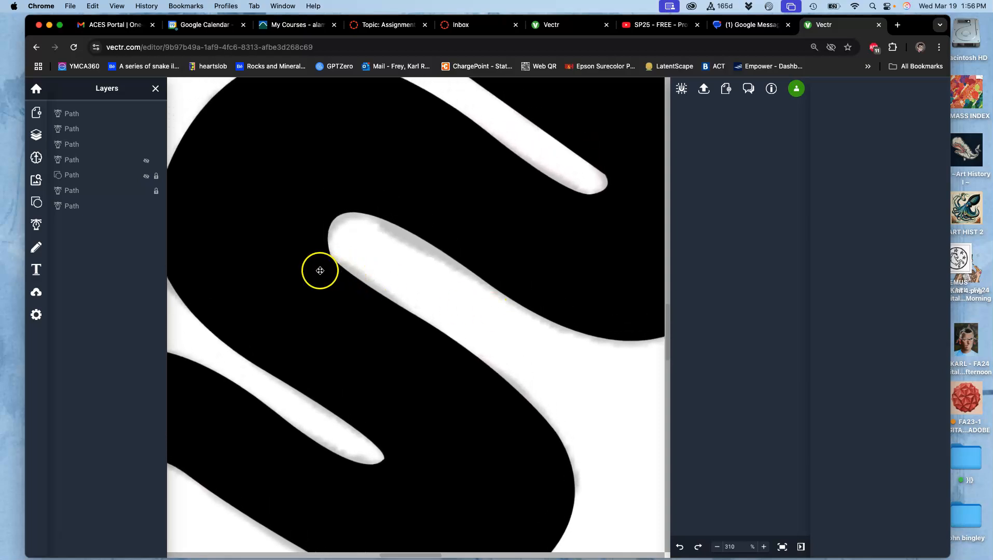
pyautogui.scroll(10, 314, 273)
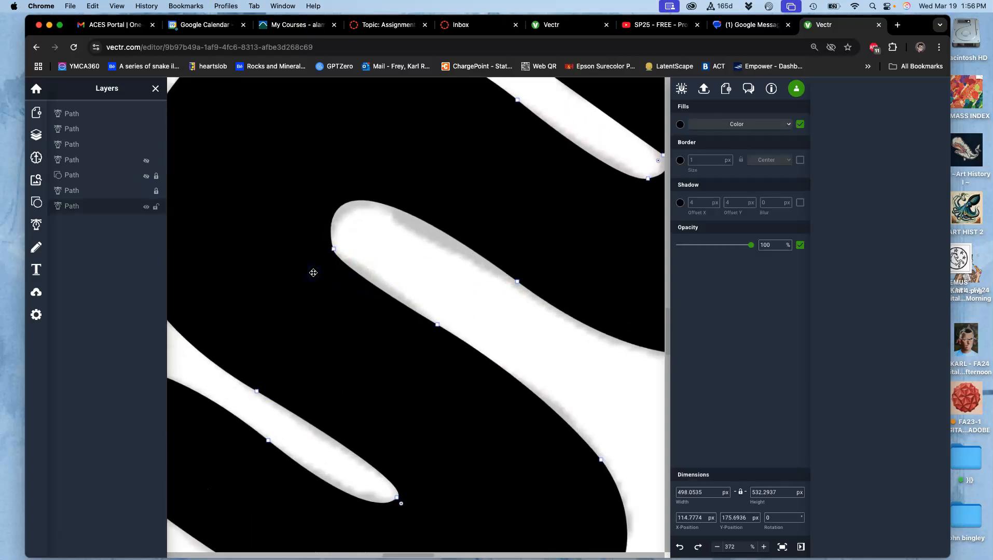
pyautogui.scroll(2, 313, 273)
pyautogui.click(439, 155)
pyautogui.scroll(3, 364, 279)
pyautogui.moveTo(381, 232); pyautogui.dragTo(394, 232)
pyautogui.press('super+z')
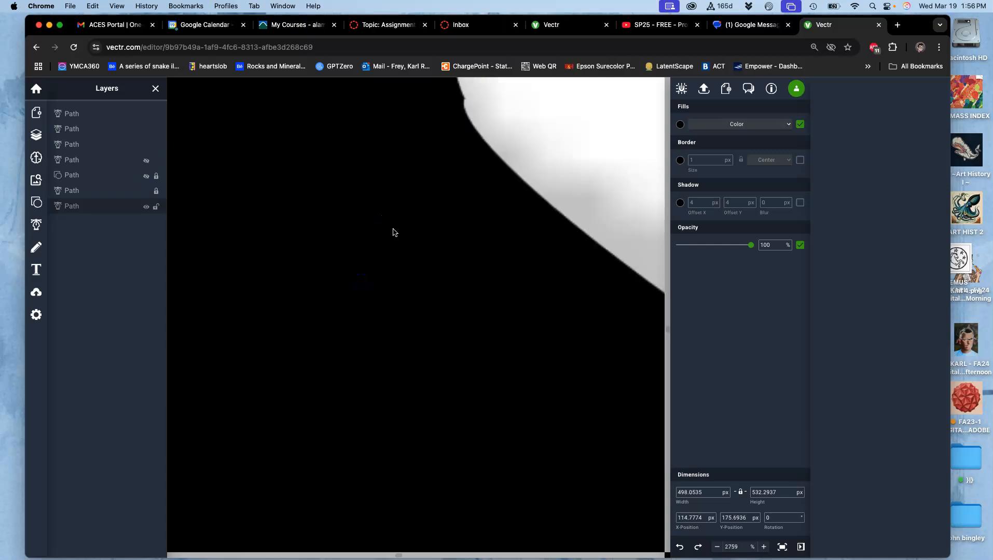
# Smooth the kink at the anchor where the middle slot's rounded end meets its lower edge by reshaping its handles
pyautogui.scroll(2, 395, 232)
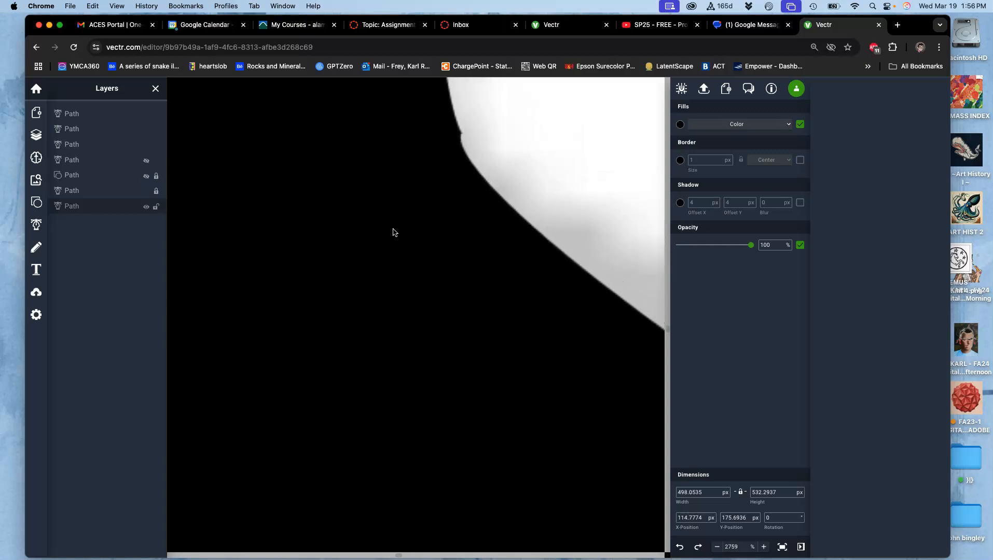
pyautogui.scroll(1, 395, 232)
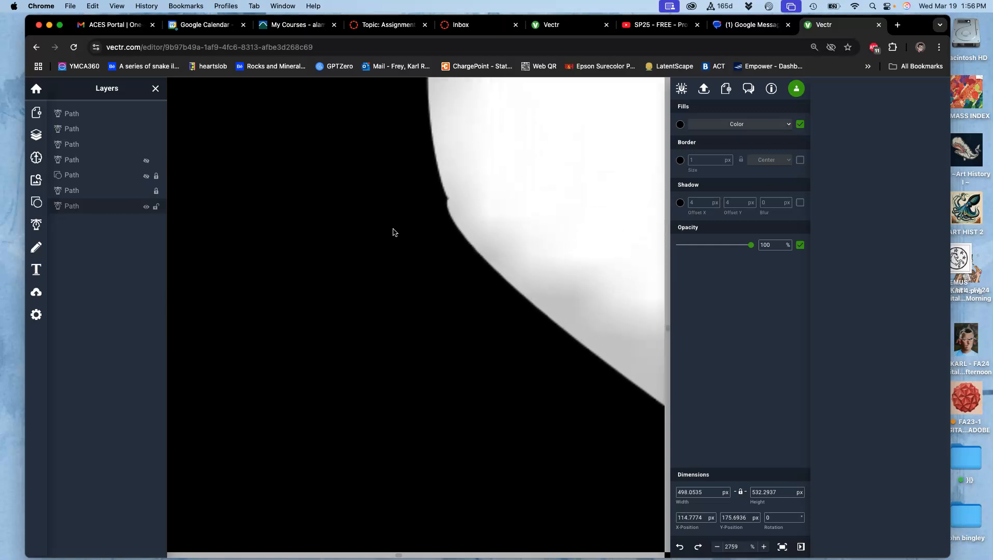
pyautogui.moveTo(404, 221); pyautogui.dragTo(440, 215)
pyautogui.doubleClick(422, 209)
pyautogui.click(439, 214)
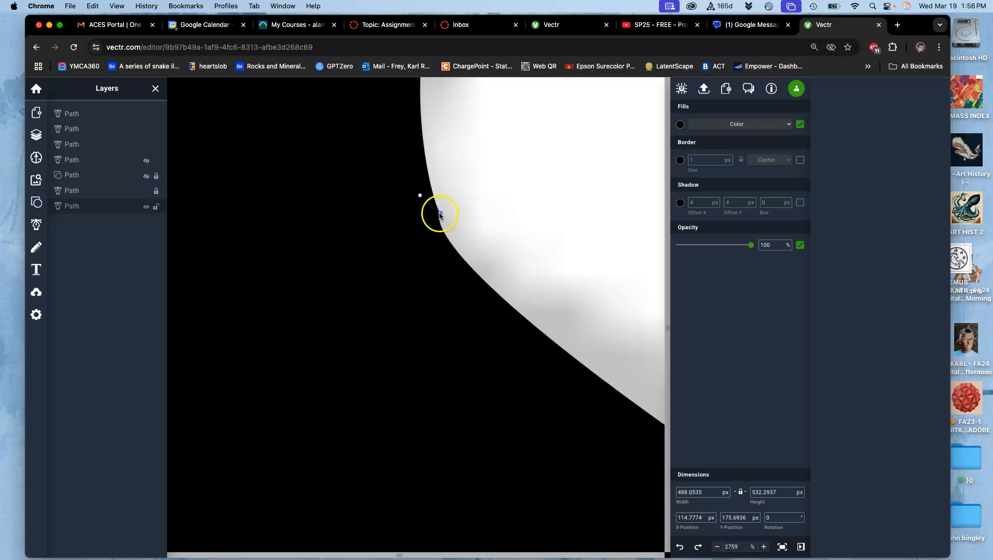
pyautogui.moveTo(420, 200)
pyautogui.mouseDown()
pyautogui.moveTo(431, 188)
pyautogui.moveTo(420, 194)
pyautogui.mouseUp()
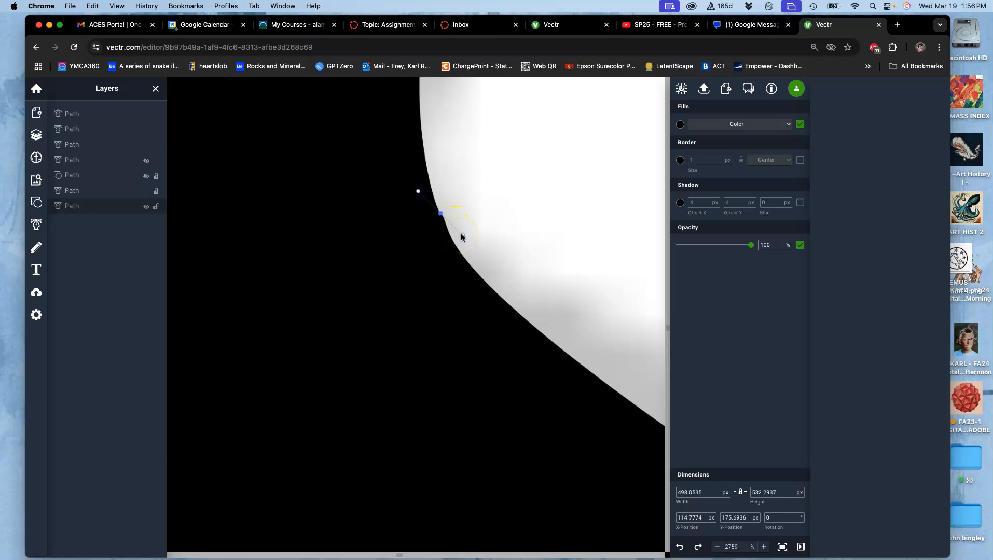
pyautogui.moveTo(462, 234)
pyautogui.mouseDown()
pyautogui.moveTo(452, 212)
pyautogui.moveTo(463, 192)
pyautogui.moveTo(497, 239)
pyautogui.moveTo(486, 247)
pyautogui.moveTo(525, 295)
pyautogui.moveTo(465, 254)
pyautogui.moveTo(440, 215)
pyautogui.moveTo(475, 225)
pyautogui.mouseUp()
pyautogui.doubleClick(440, 214)
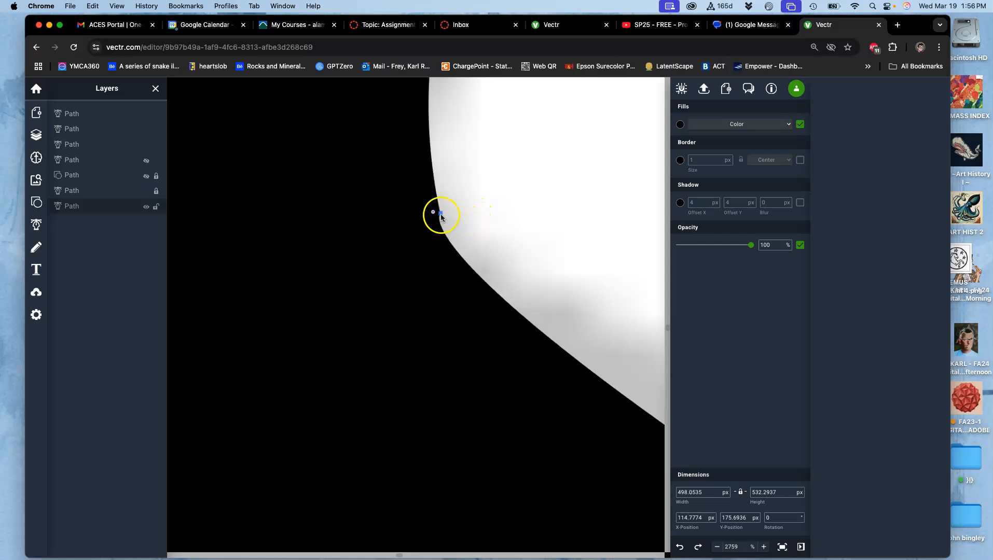
pyautogui.scroll(-3, 512, 258)
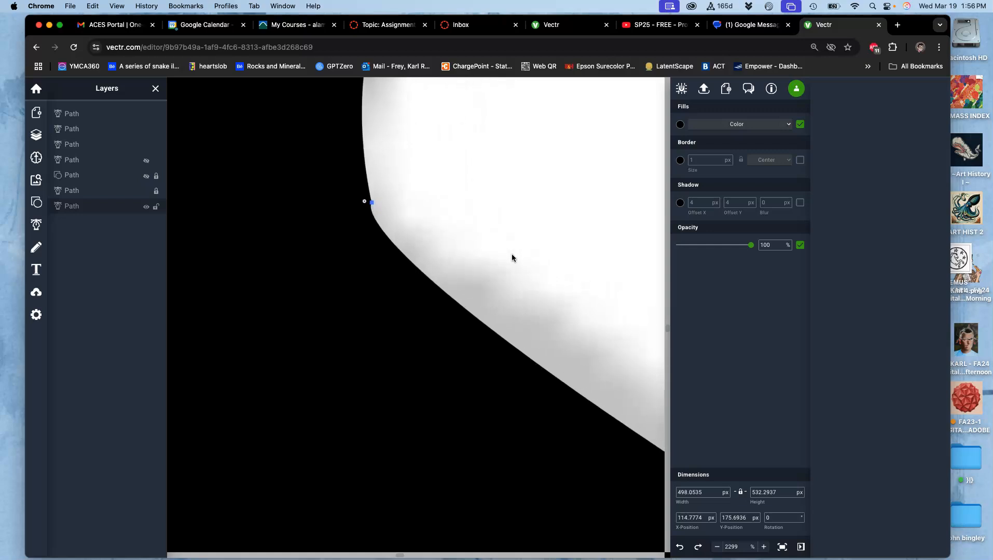
# Toggle the point type of the anchor on the outer side of the snake's lowest large bend
pyautogui.moveTo(532, 313); pyautogui.dragTo(297, 215)
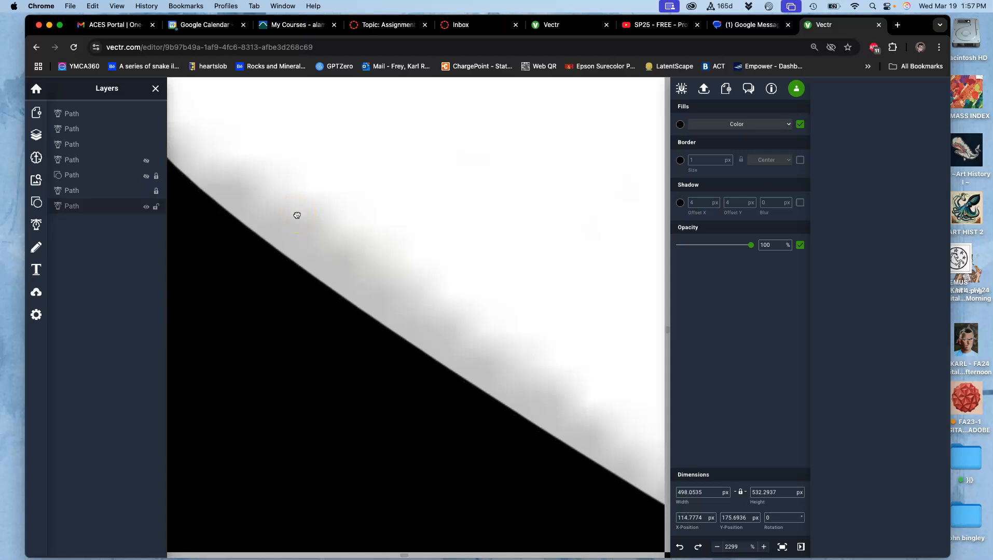
pyautogui.moveTo(423, 292); pyautogui.dragTo(280, 117)
pyautogui.moveTo(410, 201); pyautogui.dragTo(120, 10)
pyautogui.scroll(-10, 254, 122)
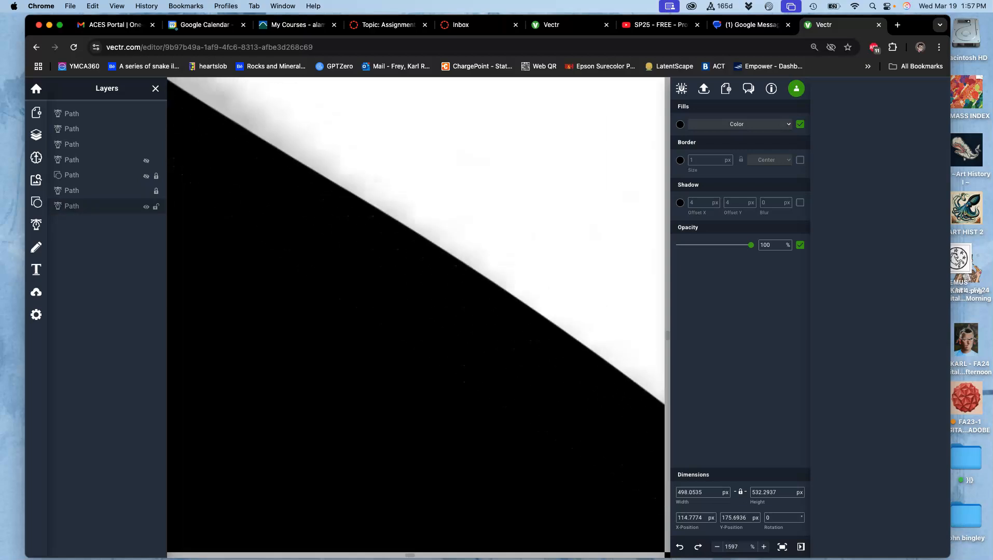
pyautogui.doubleClick(292, 230)
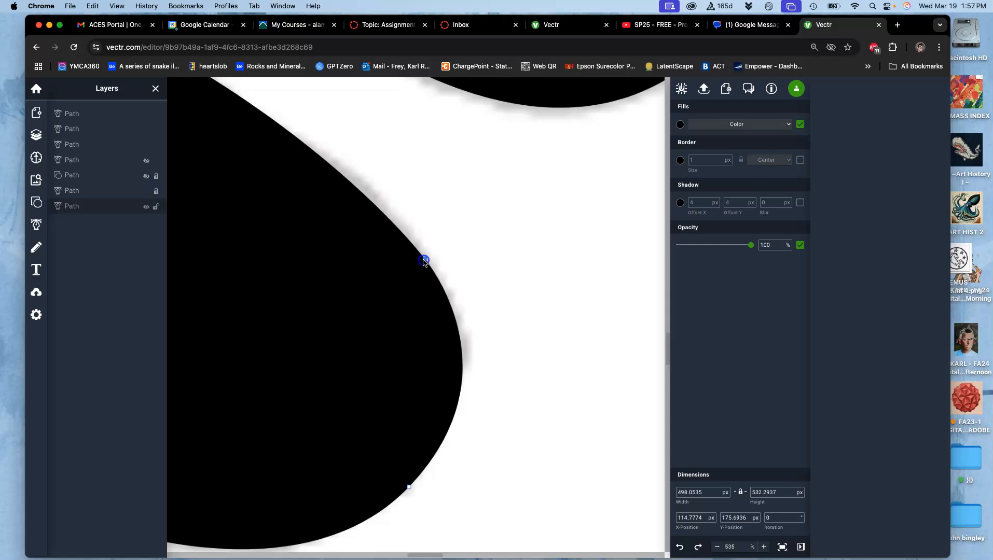
pyautogui.doubleClick(424, 260)
pyautogui.doubleClick(424, 260)
# Shorten the handles of the anchor midway along the slot's lower edge, collapsing the upper handle onto the anchor
pyautogui.scroll(3, 392, 224)
pyautogui.hscroll(-2, 392, 223)
pyautogui.scroll(5, 392, 225)
pyautogui.hscroll(-5, 391, 226)
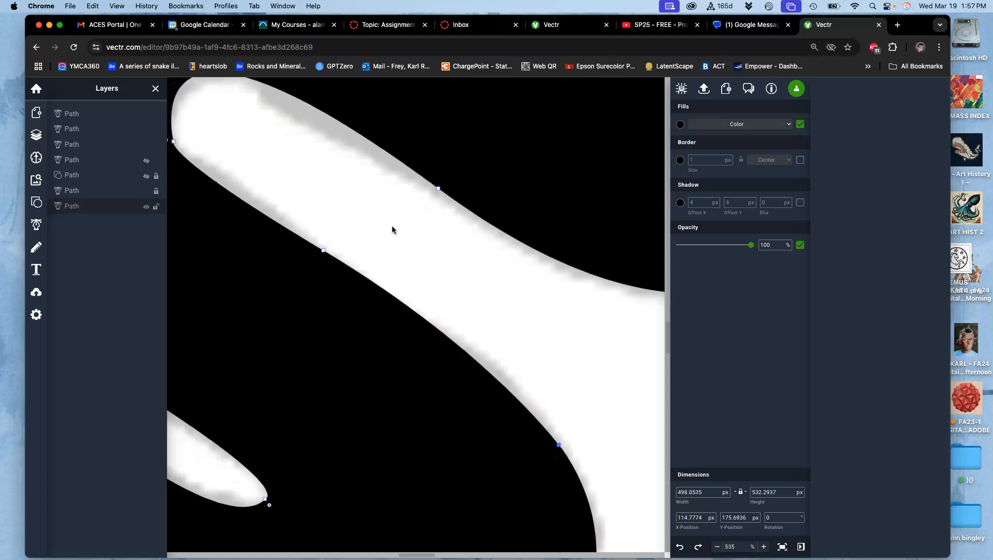
pyautogui.click(379, 251)
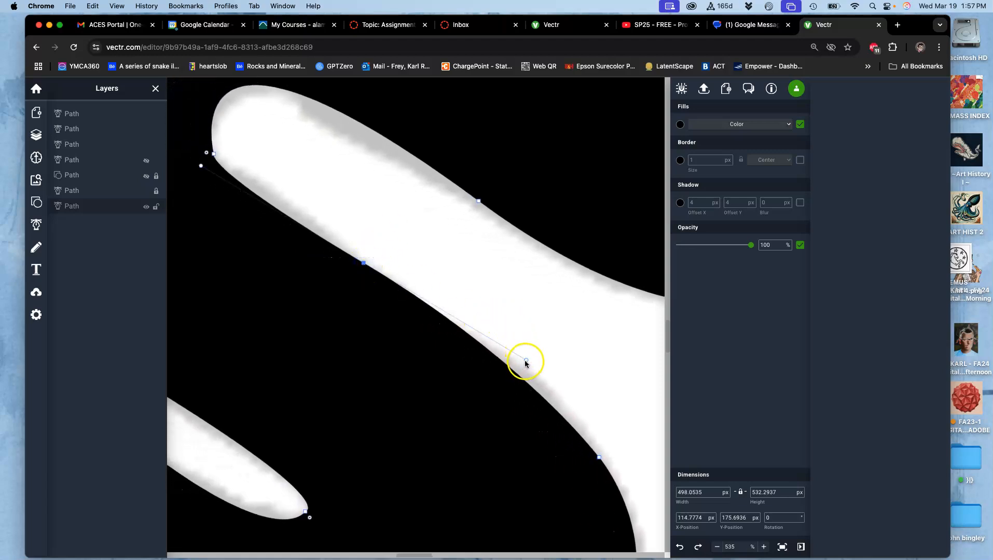
pyautogui.moveTo(526, 360); pyautogui.dragTo(487, 346)
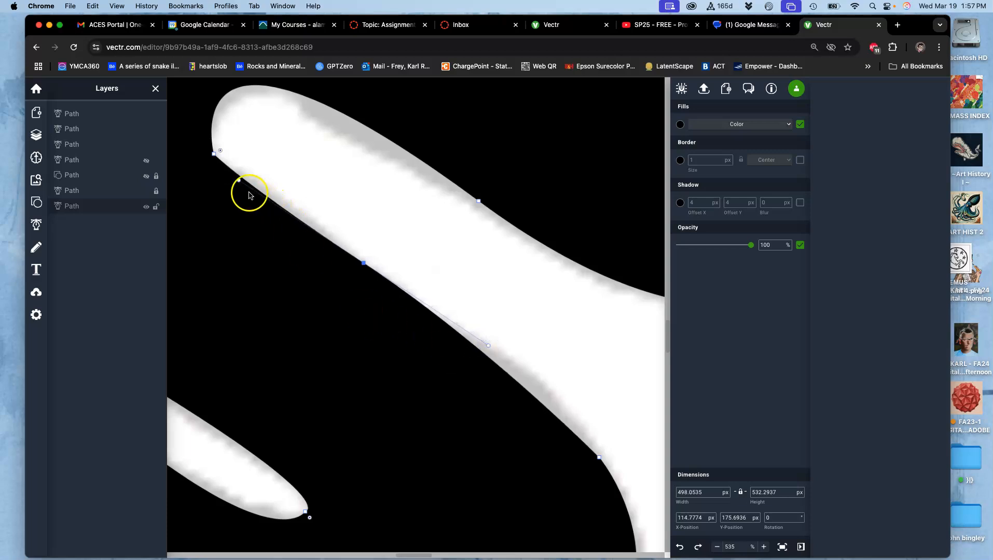
pyautogui.moveTo(239, 181); pyautogui.dragTo(365, 266)
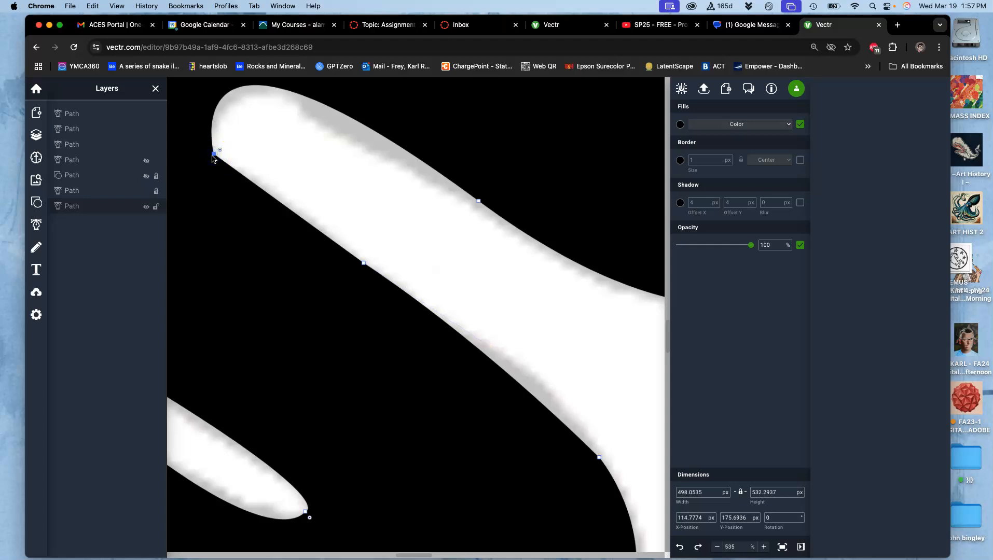
# Convert the anchor at the slot's rounded end to a smooth point and reshape both handles to follow the sketch
pyautogui.scroll(8, 213, 158)
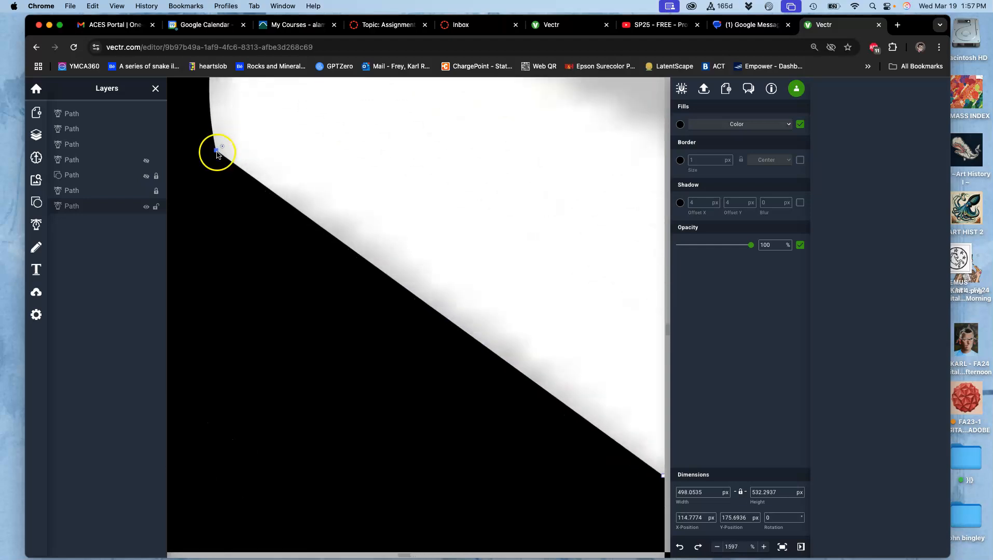
pyautogui.doubleClick(216, 153)
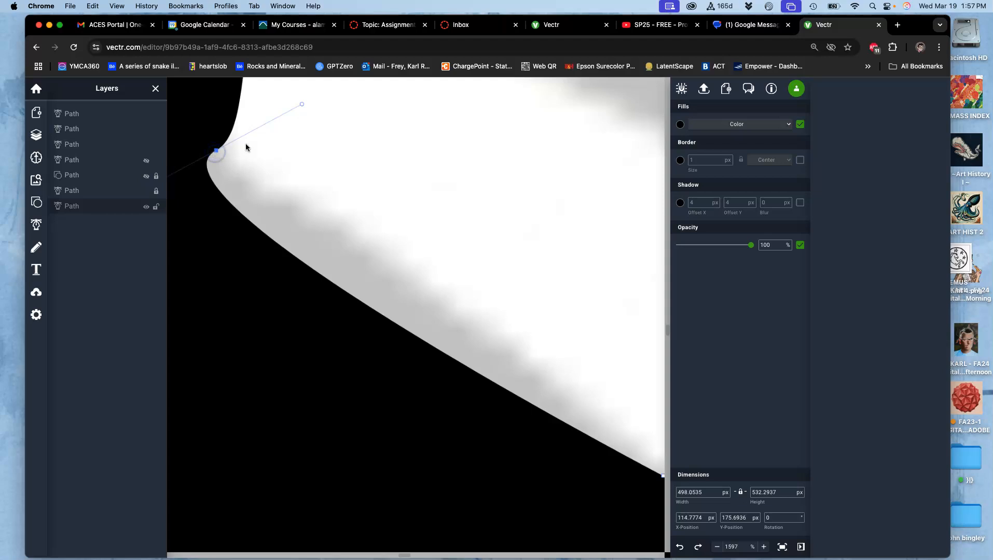
pyautogui.scroll(-10, 286, 148)
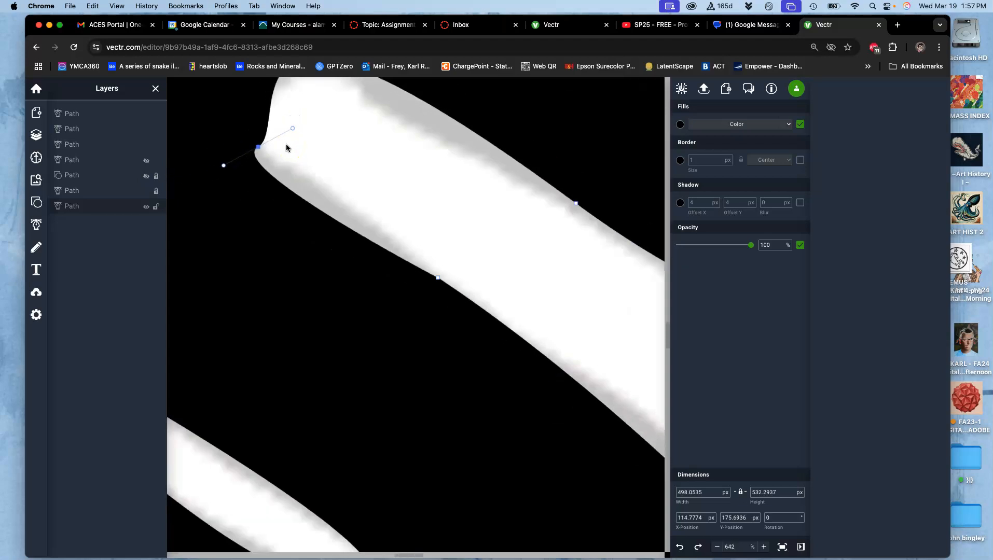
pyautogui.moveTo(292, 134); pyautogui.dragTo(277, 157)
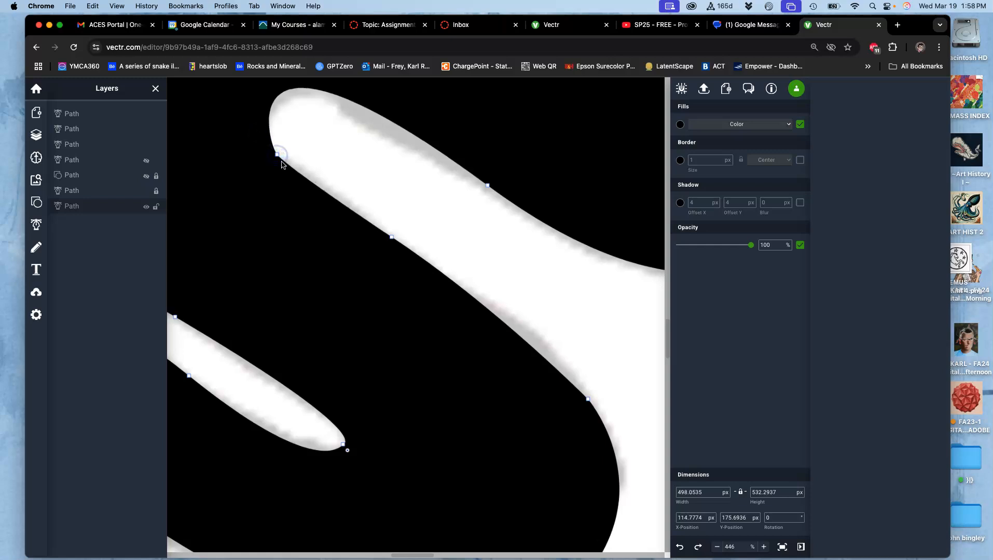
pyautogui.moveTo(289, 173); pyautogui.dragTo(317, 199)
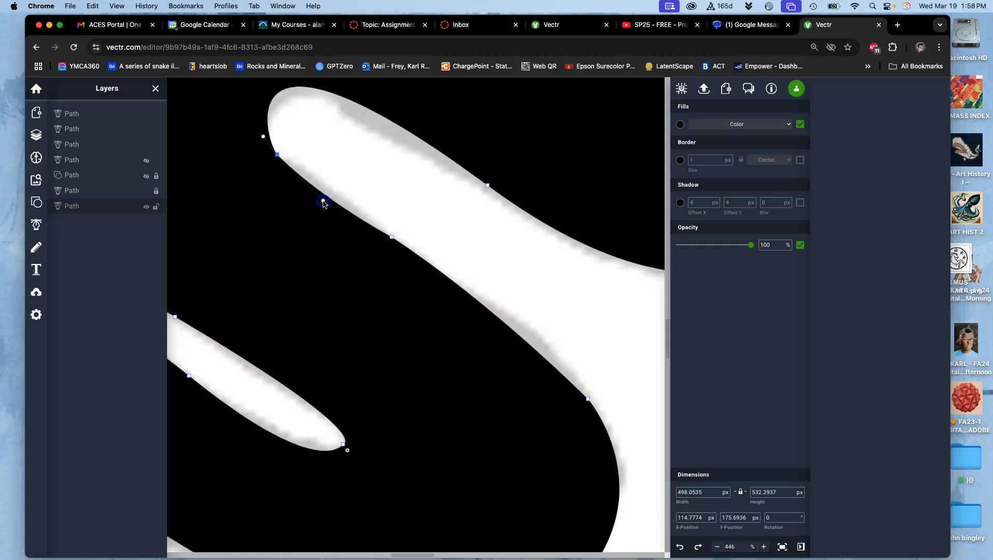
pyautogui.moveTo(262, 137); pyautogui.dragTo(257, 144)
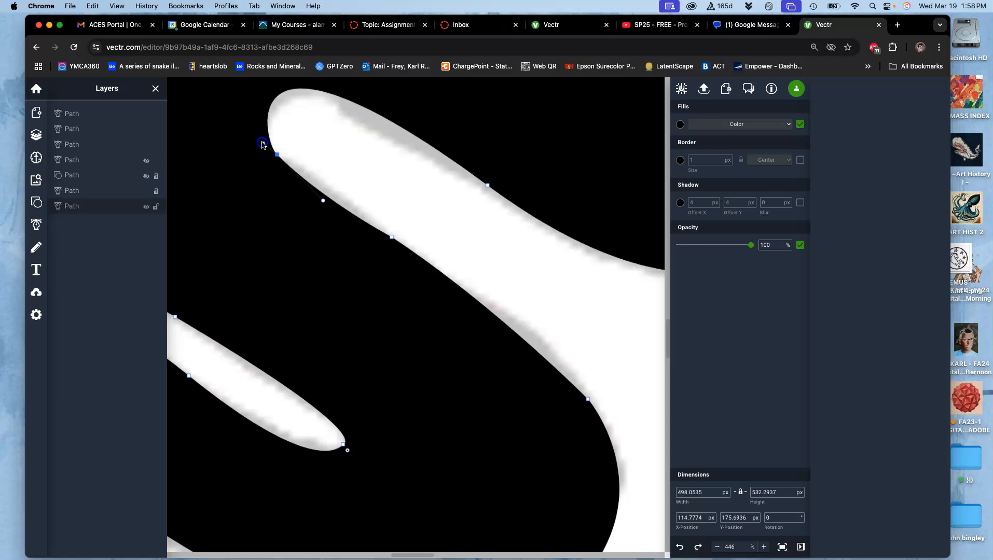
pyautogui.click(298, 150)
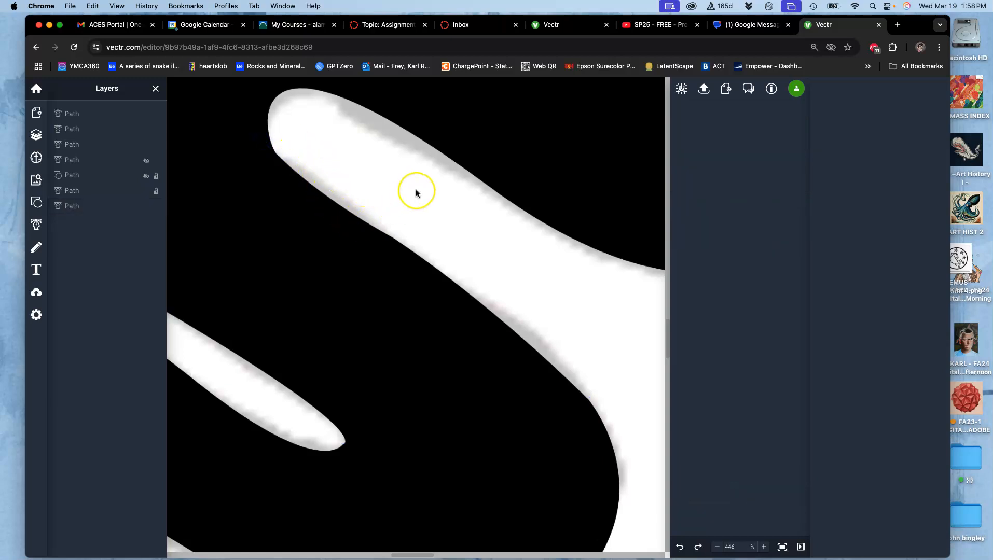
# Change the fill of the snake's white eye shape to the green preset colour and deselect it
pyautogui.scroll(-5, 416, 193)
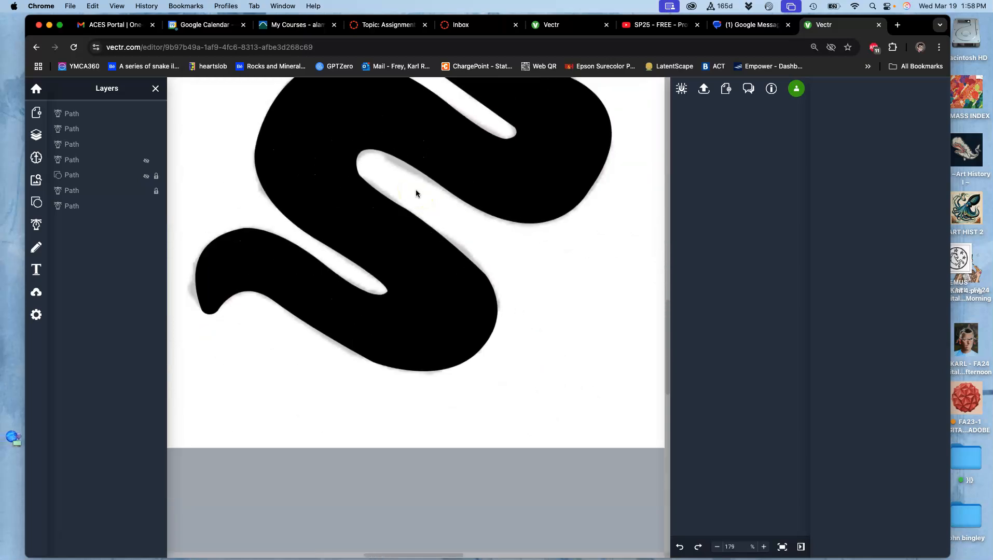
pyautogui.scroll(-1, 416, 191)
pyautogui.scroll(3, 444, 231)
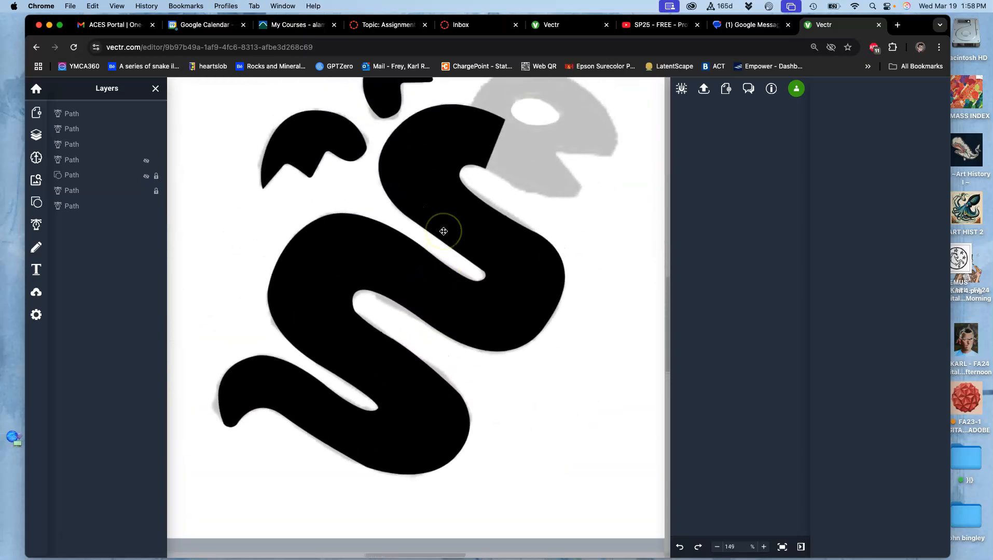
pyautogui.scroll(3, 444, 231)
pyautogui.hscroll(2, 444, 232)
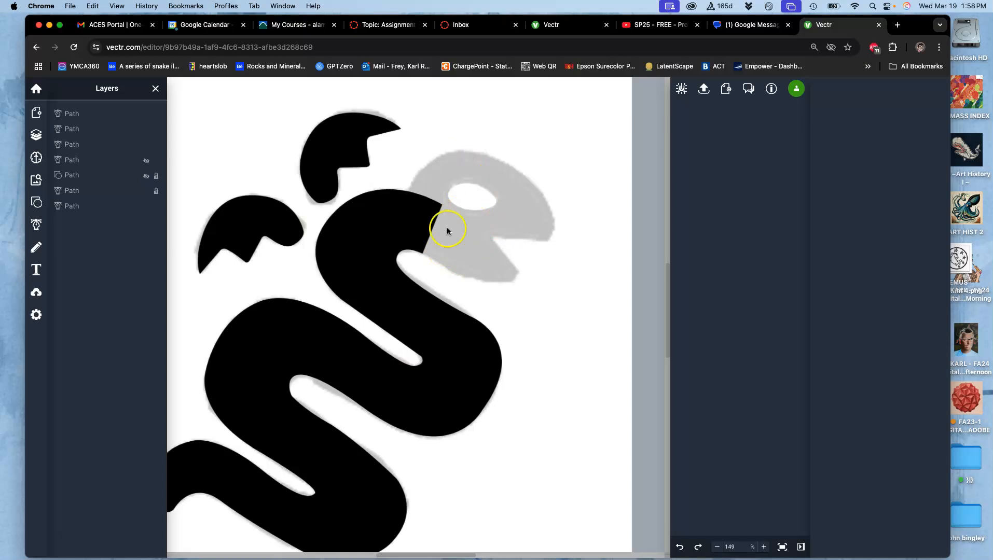
pyautogui.click(469, 200)
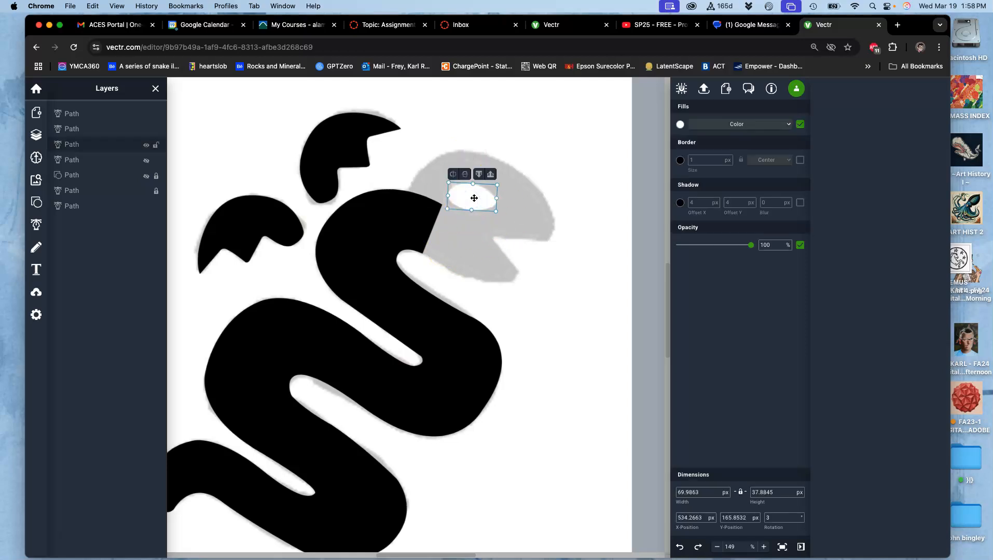
pyautogui.click(681, 125)
pyautogui.click(605, 207)
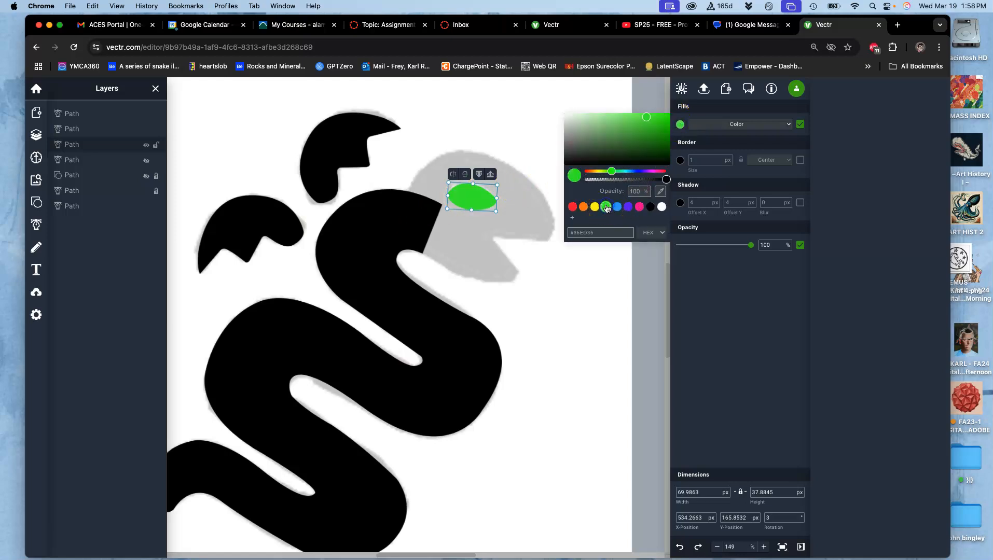
pyautogui.click(525, 239)
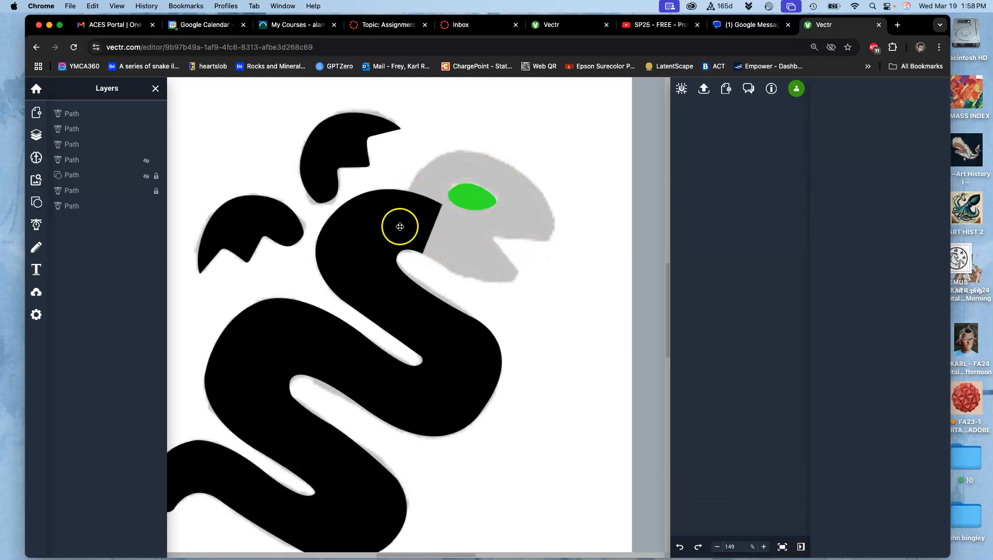
# Start a Pen tool path inside the snake's neck and curve it over the top of the grey sketched head
pyautogui.click(36, 224)
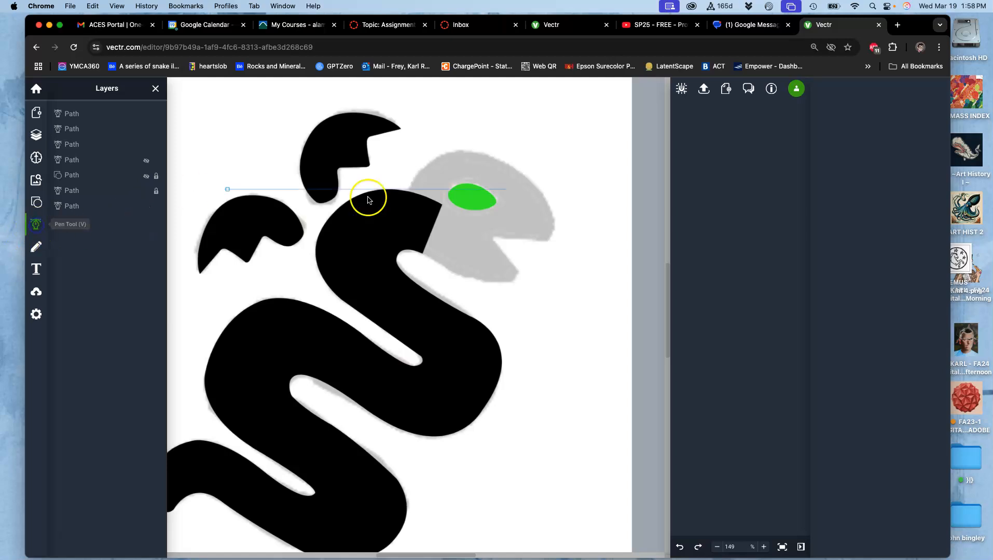
pyautogui.click(403, 213)
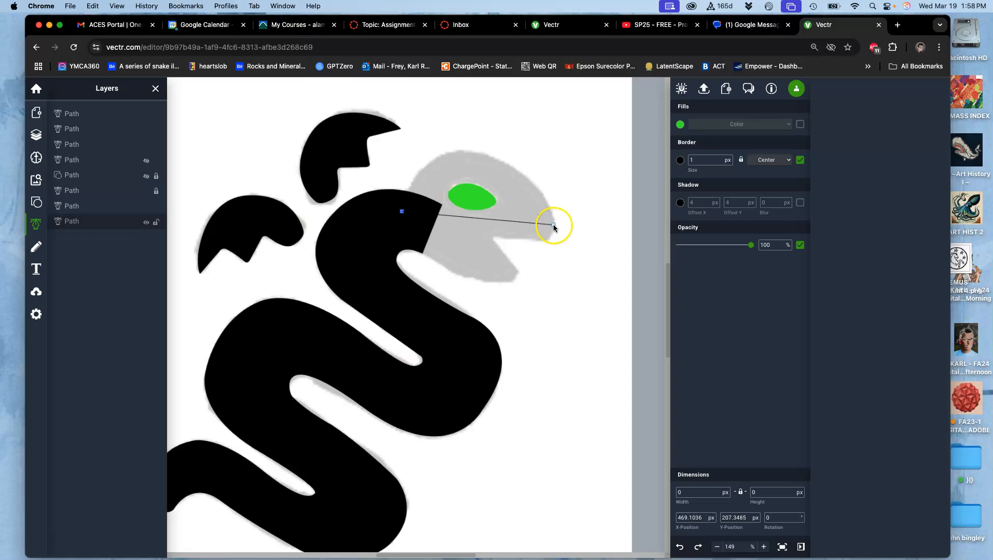
pyautogui.moveTo(561, 236); pyautogui.dragTo(625, 392)
pyautogui.press('super+z')
pyautogui.moveTo(496, 161); pyautogui.dragTo(574, 198)
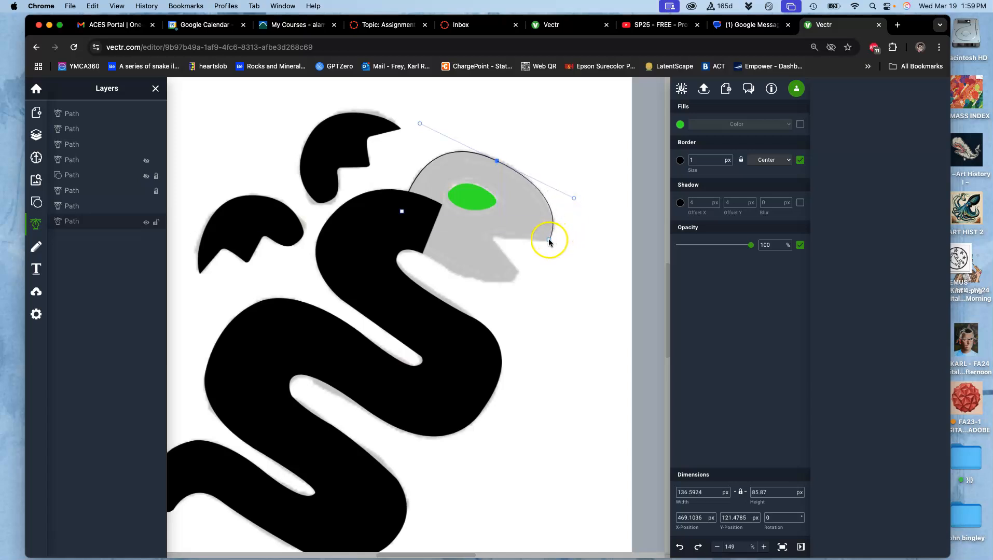
# Continue the head path with straight edges along the open mouth to the lower jaw tip, then curve it under the jaw to the neck
pyautogui.click(548, 239)
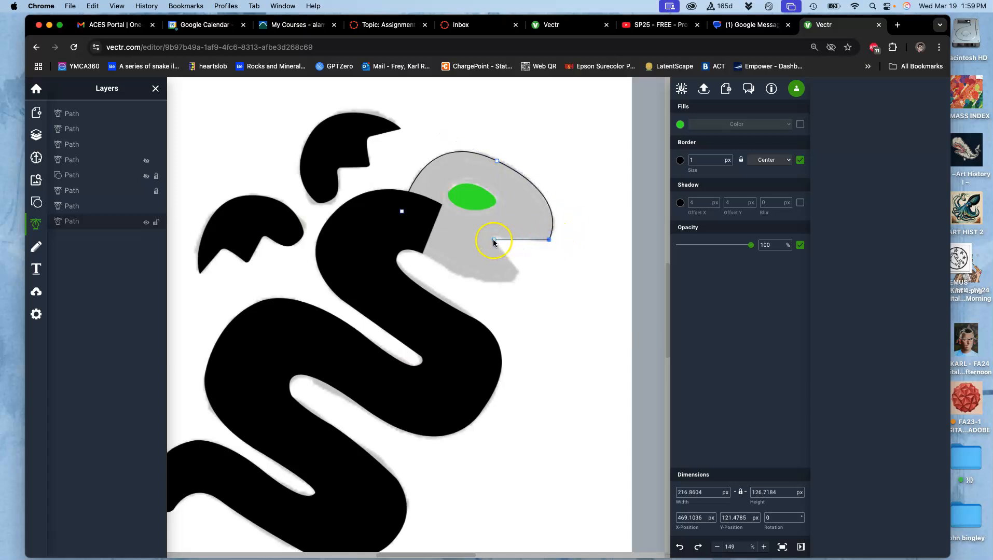
pyautogui.click(492, 238)
pyautogui.moveTo(512, 260); pyautogui.dragTo(519, 270)
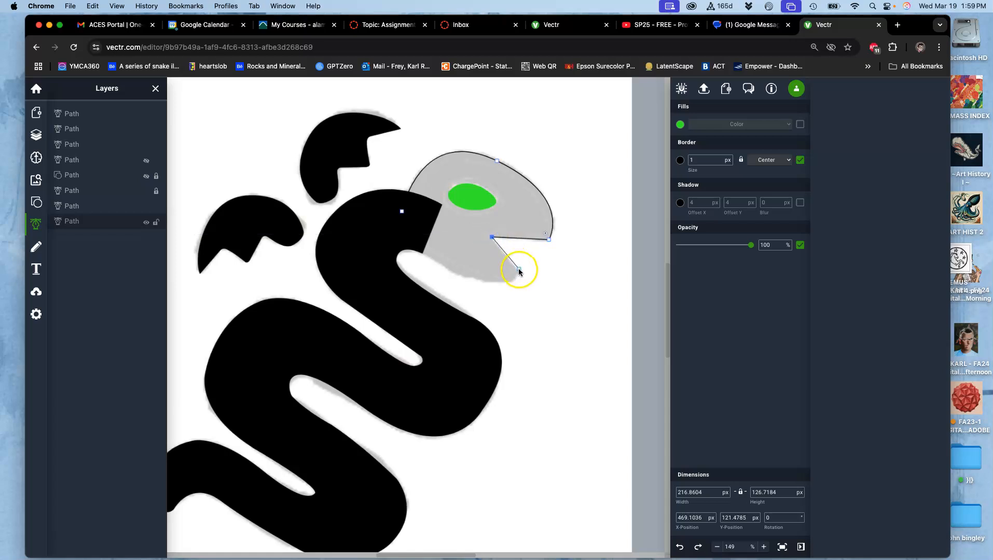
pyautogui.moveTo(490, 291); pyautogui.dragTo(430, 265)
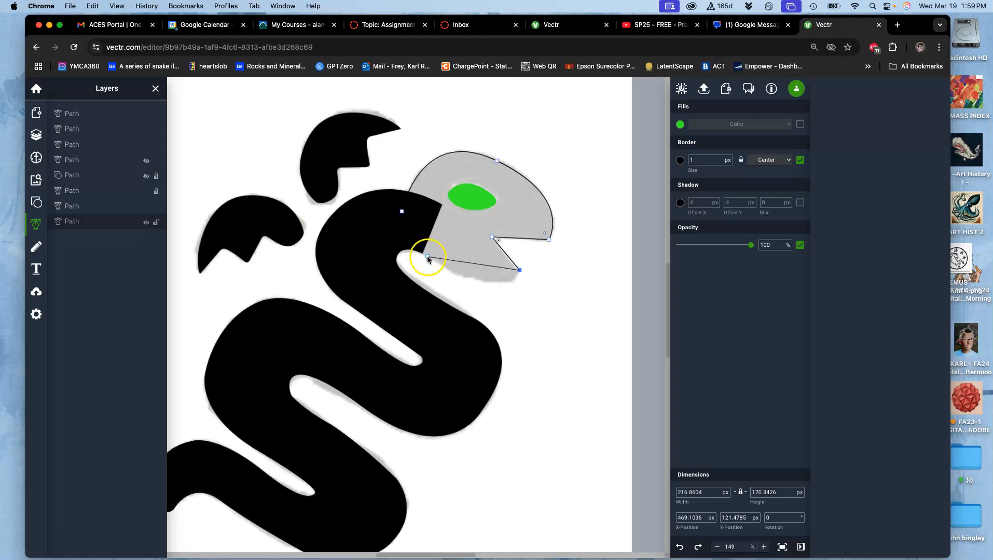
pyautogui.moveTo(423, 256); pyautogui.dragTo(353, 211)
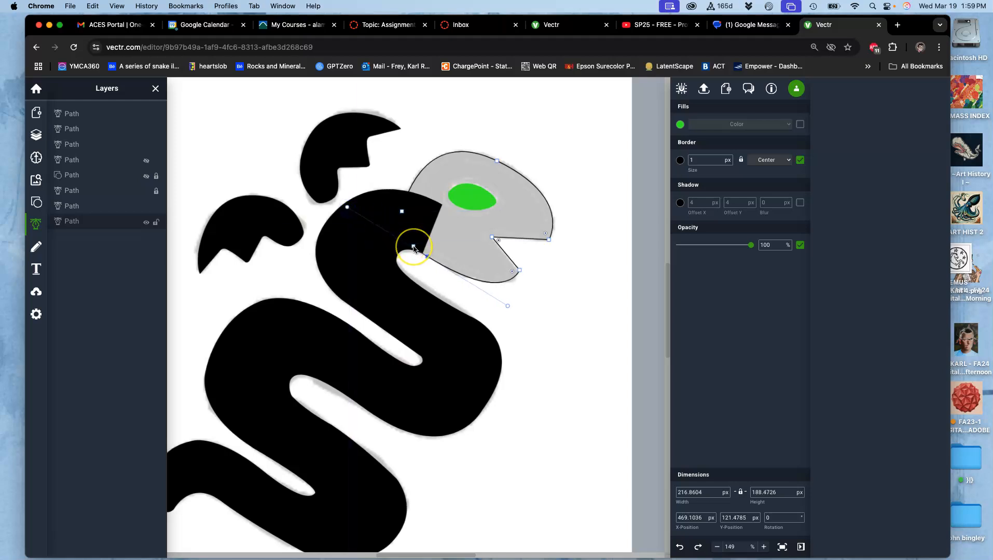
# Add an anchor inside the black neck beyond the jaw curve and bring the head path back to its starting anchor
pyautogui.scroll(10, 413, 249)
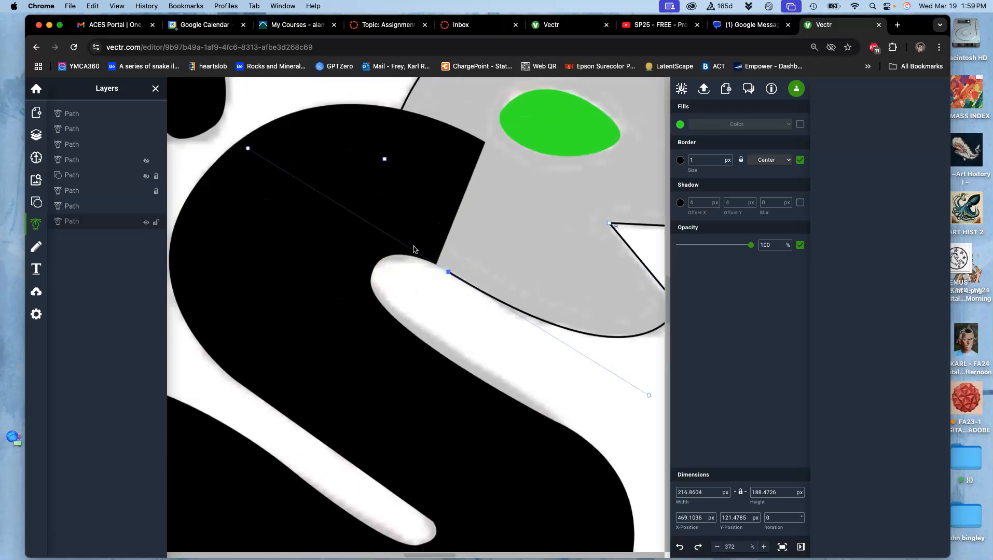
pyautogui.scroll(2, 413, 249)
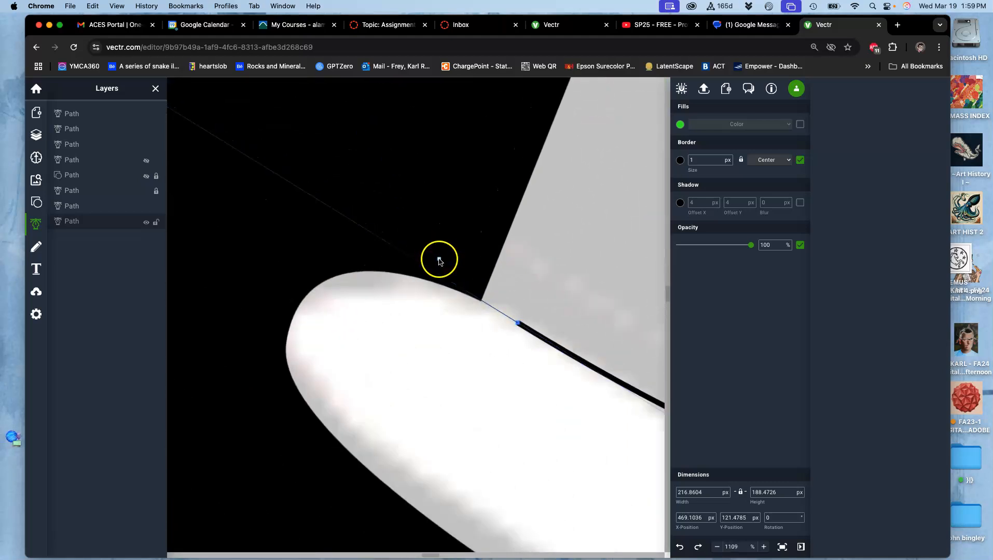
pyautogui.click(440, 255)
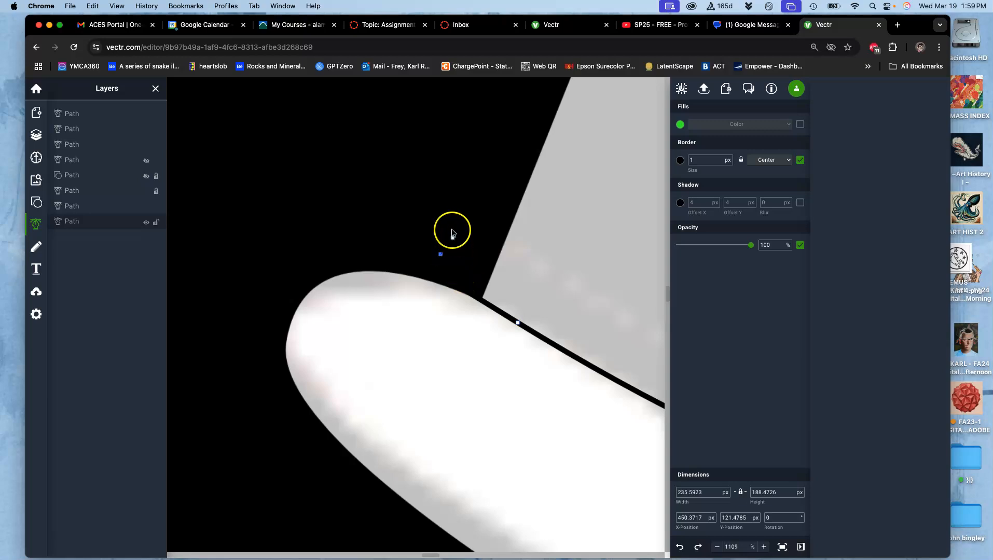
pyautogui.scroll(3, 451, 230)
pyautogui.scroll(-6, 451, 230)
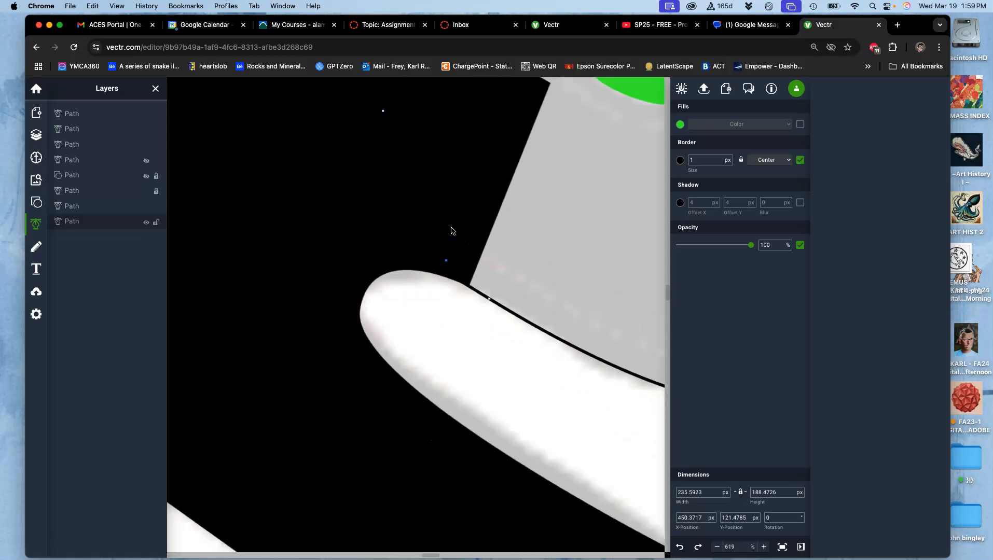
pyautogui.click(412, 162)
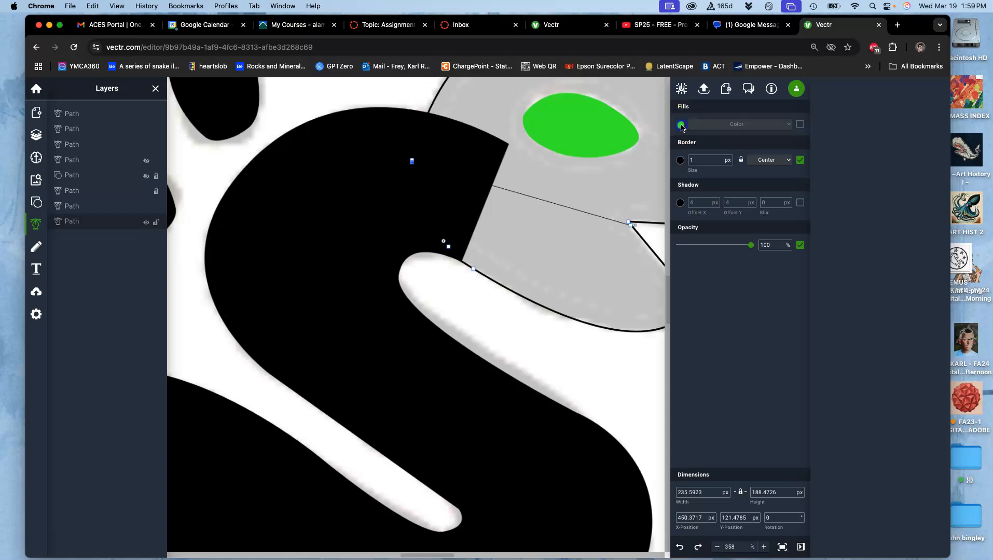
# Turn on the head path's fill and turn off its border
pyautogui.click(800, 124)
pyautogui.click(800, 160)
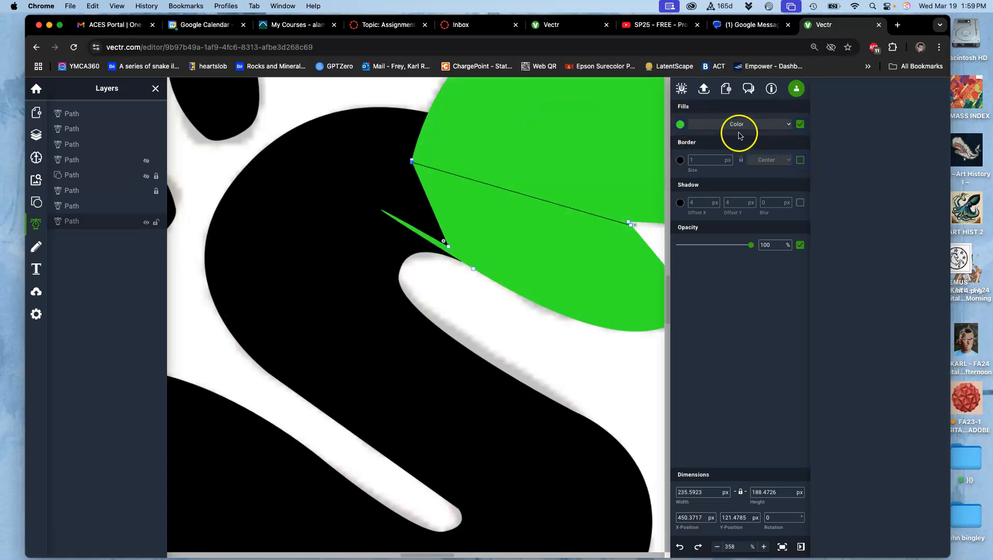
pyautogui.click(680, 125)
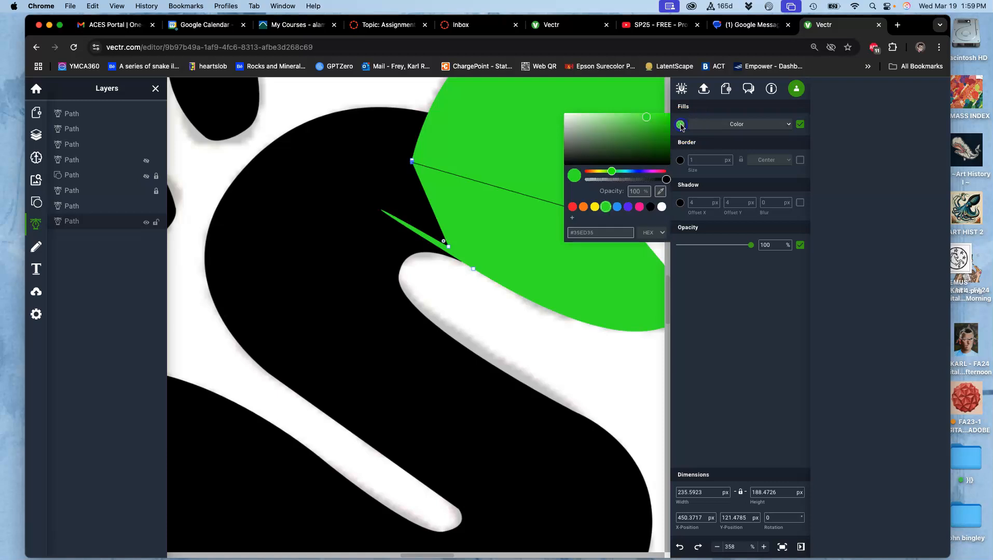
pyautogui.click(650, 207)
pyautogui.moveTo(470, 262); pyautogui.dragTo(593, 343)
pyautogui.scroll(-5, 496, 253)
pyautogui.click(464, 217)
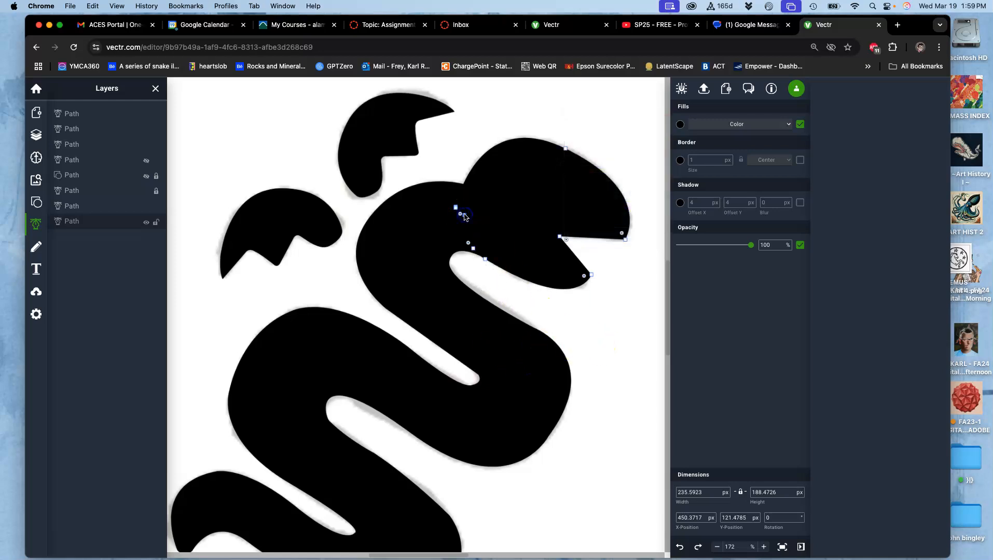
pyautogui.press('super+z')
# Finish editing the head path, change its fill to the black preset colour and deselect it
pyautogui.click(457, 208)
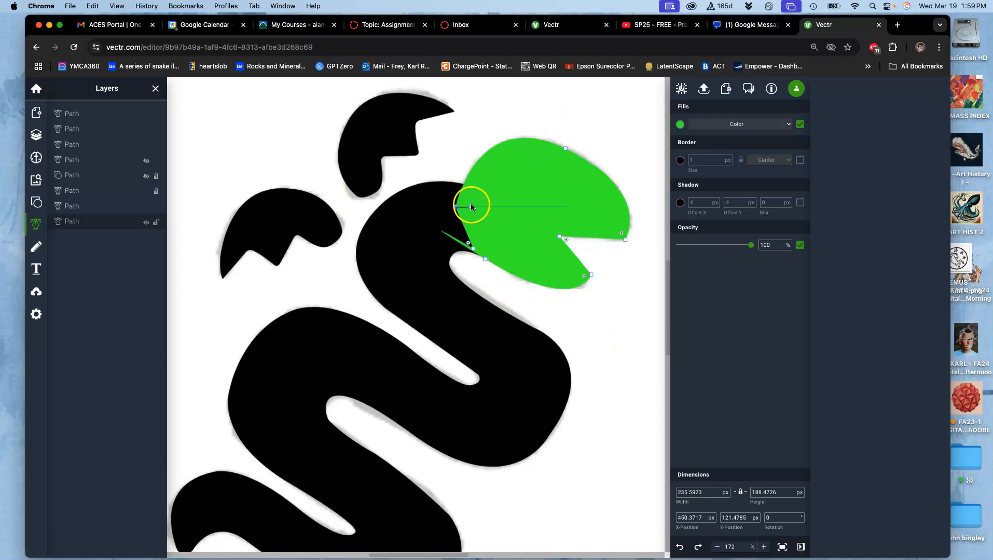
pyautogui.press('Escape')
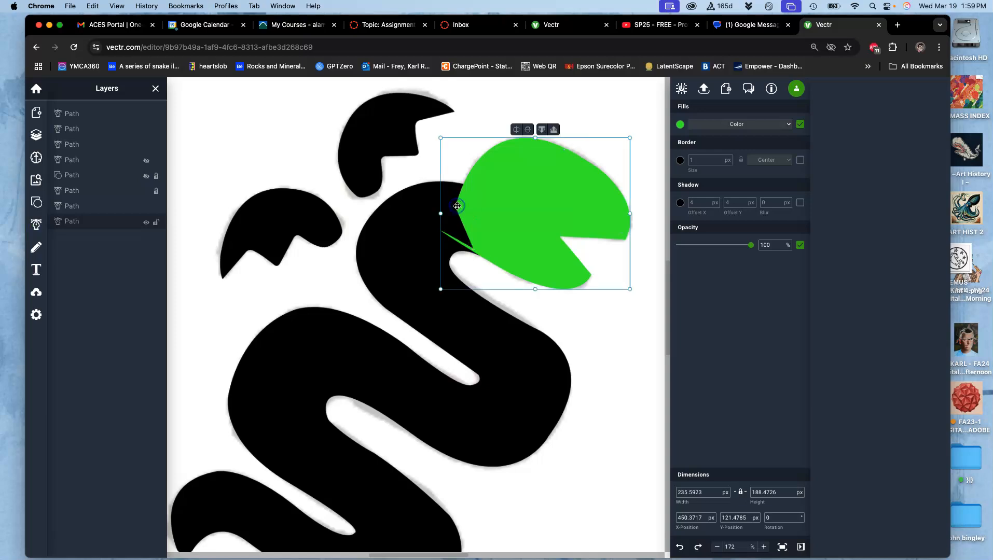
pyautogui.click(682, 125)
pyautogui.click(651, 206)
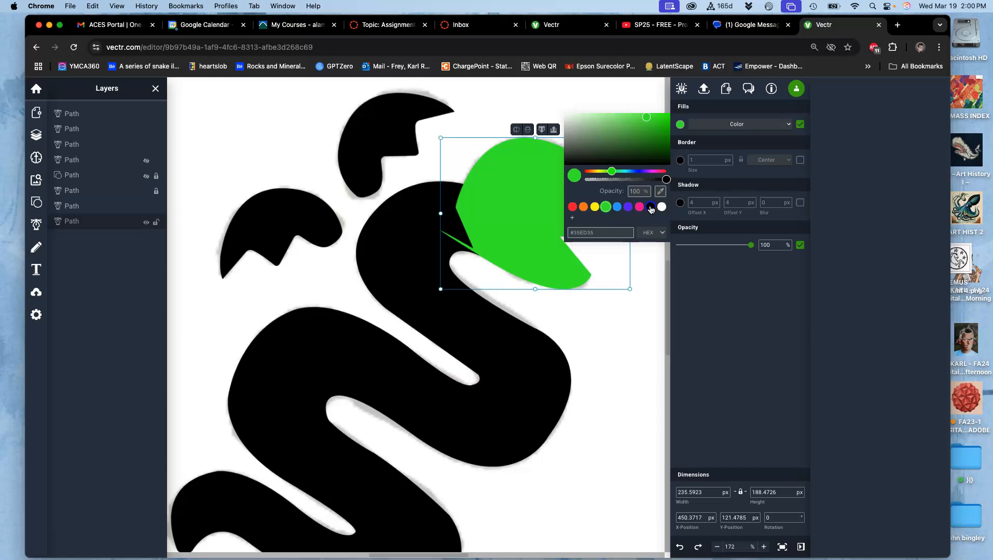
pyautogui.click(607, 102)
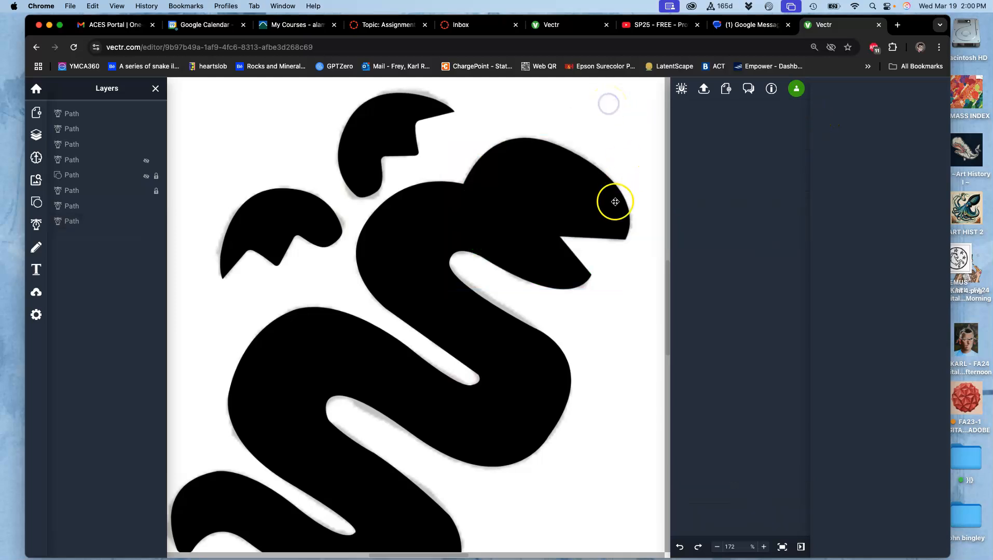
# Move the green eye's layer to the top of the stack above the head, hiding the head temporarily to reach it
pyautogui.hscroll(3, 611, 202)
pyautogui.click(516, 200)
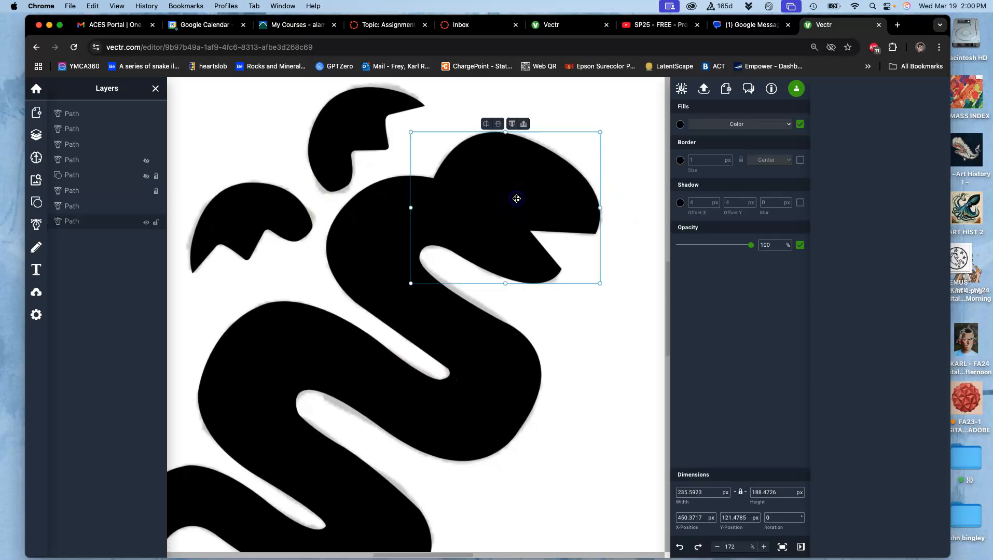
pyautogui.click(89, 208)
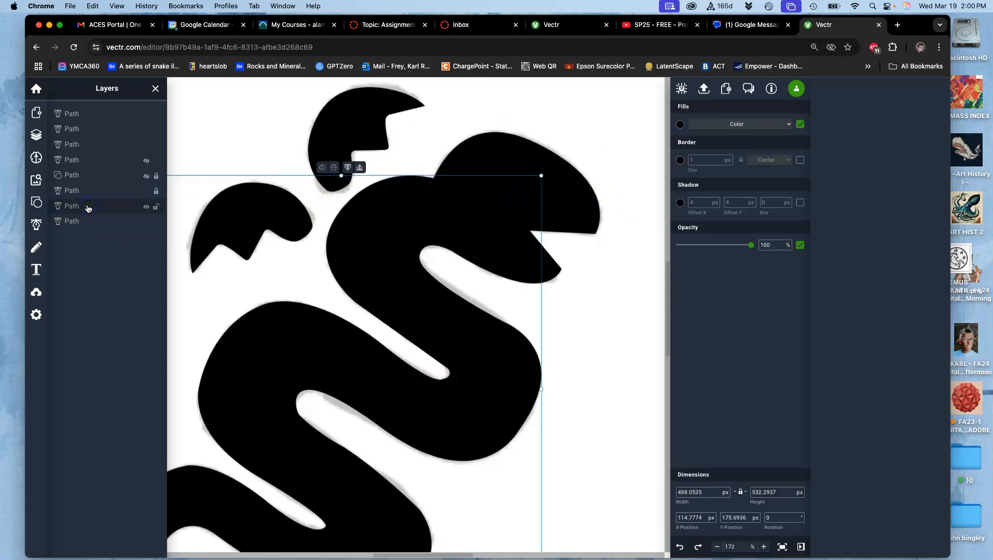
pyautogui.click(494, 161)
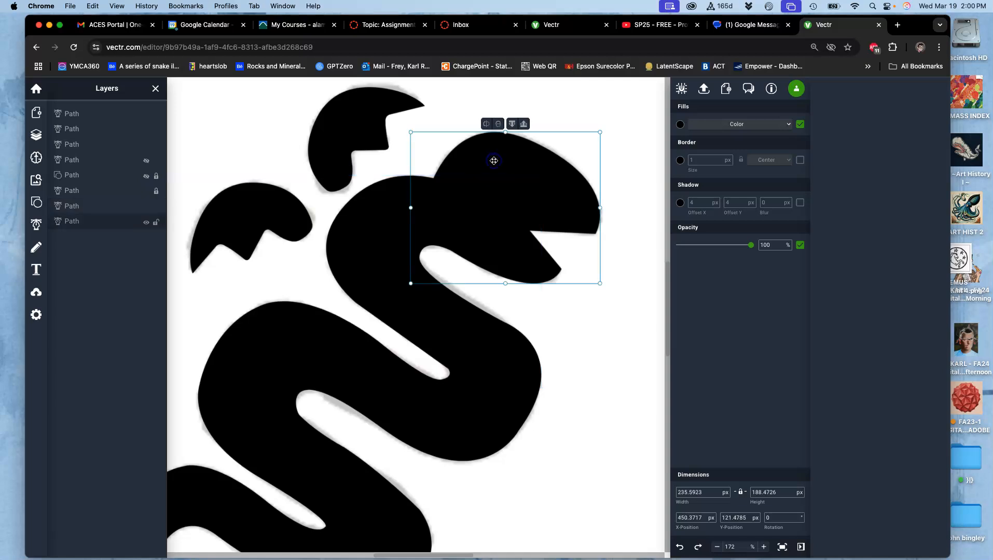
pyautogui.click(146, 222)
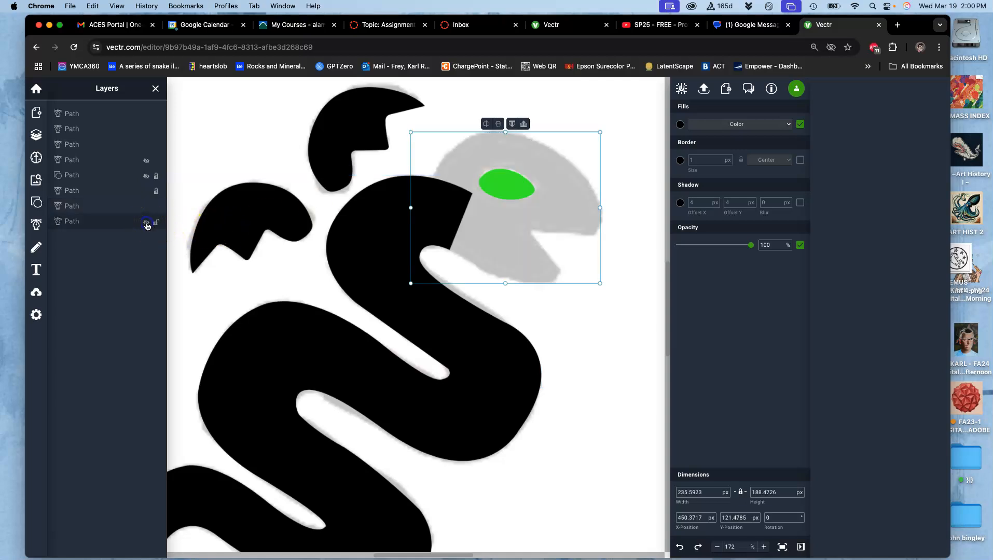
pyautogui.click(503, 188)
pyautogui.moveTo(112, 146); pyautogui.dragTo(112, 111)
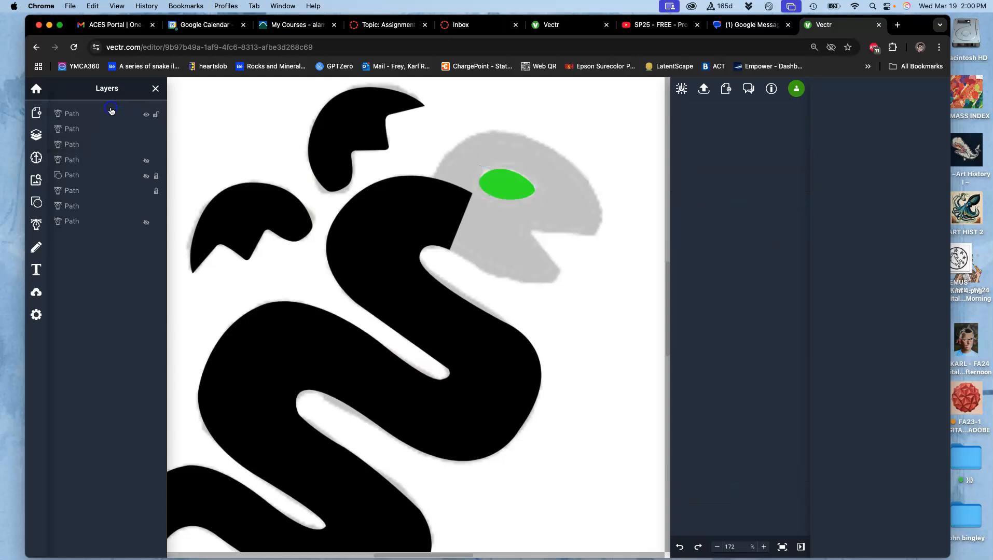
pyautogui.click(144, 224)
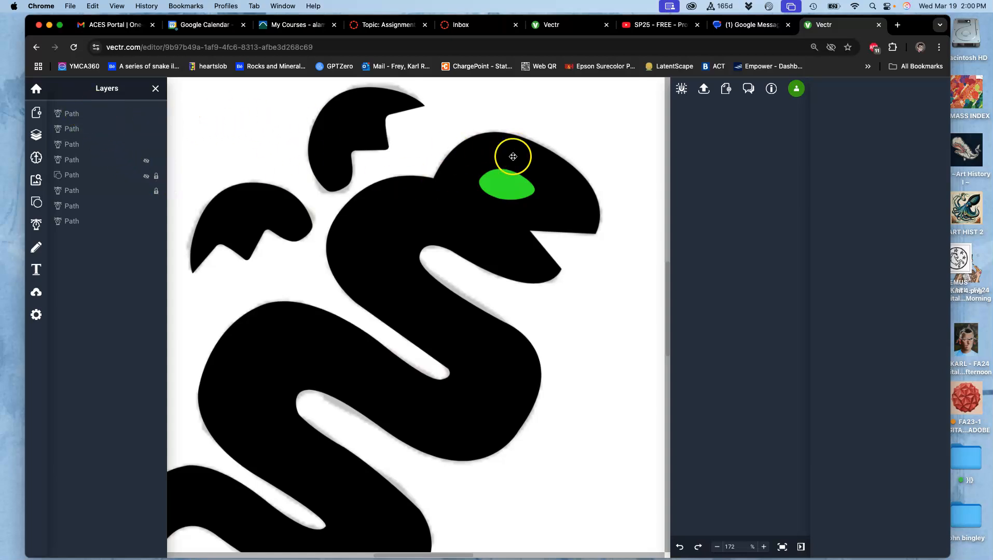
# Subtract the green eye from the black head to cut an eye-shaped hole
pyautogui.click(496, 222)
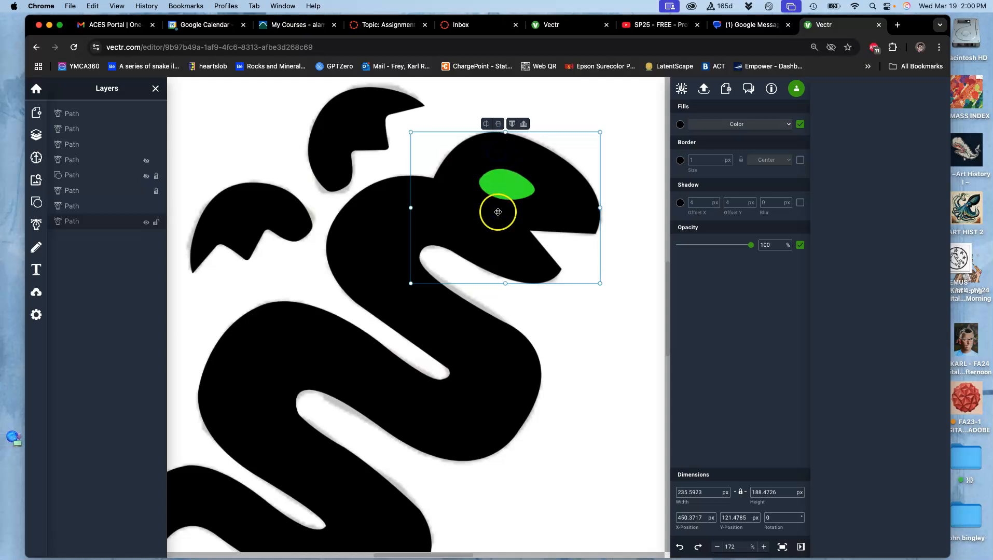
pyautogui.click(506, 191)
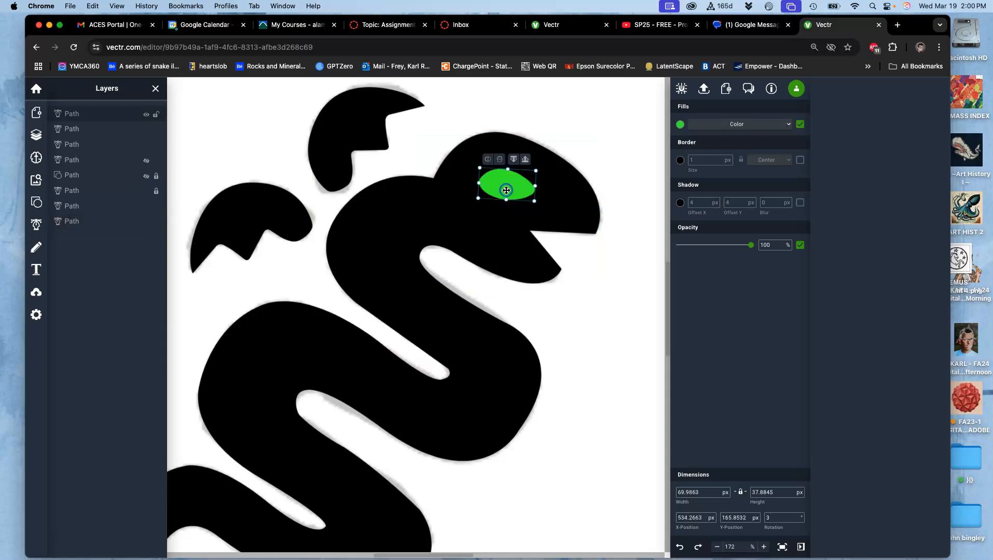
pyautogui.click(579, 218)
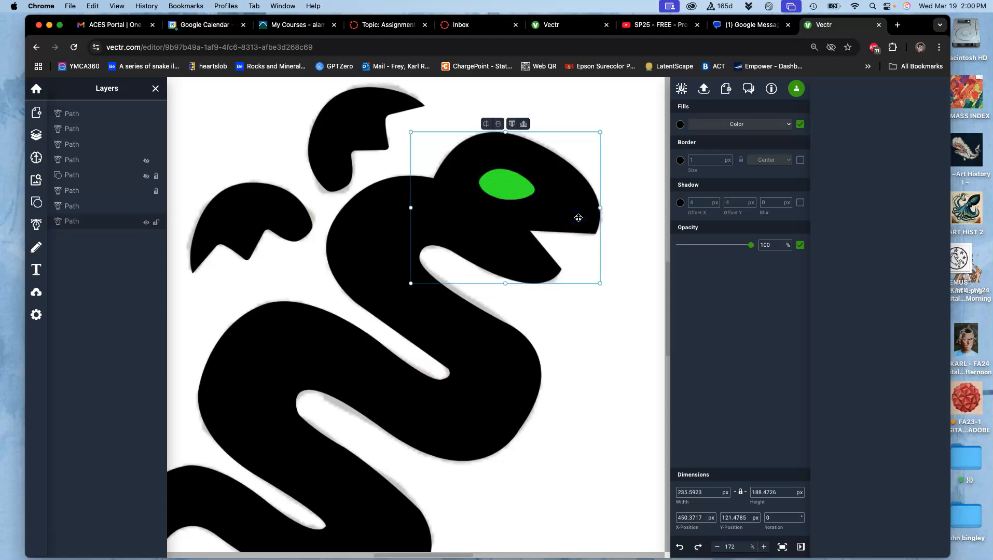
pyautogui.keyDown('shift'); pyautogui.click(514, 189); pyautogui.keyUp('shift')
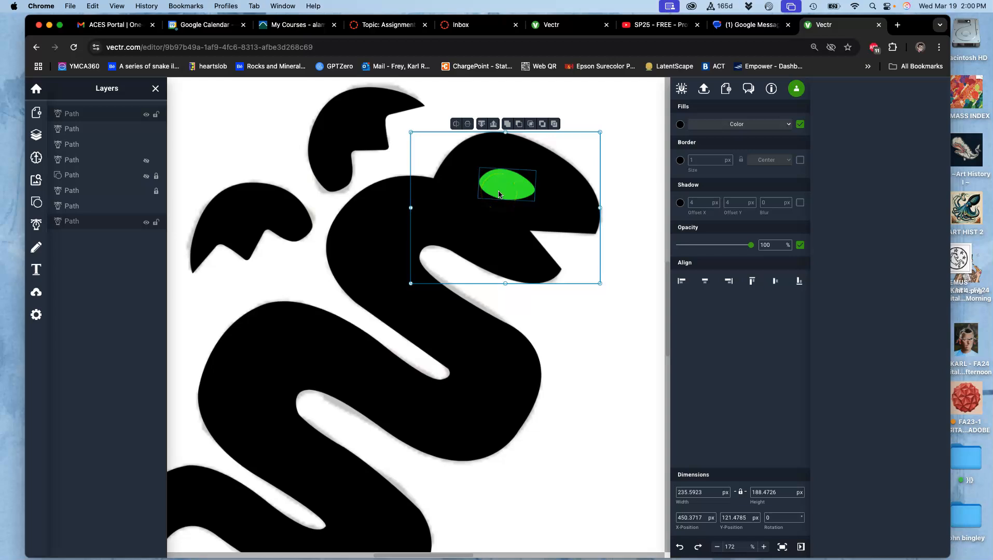
pyautogui.click(520, 124)
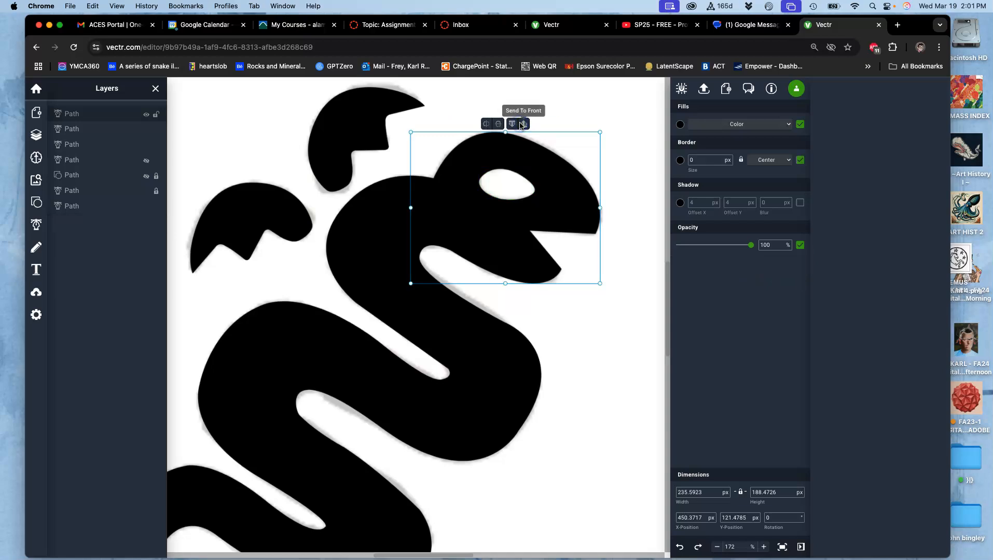
pyautogui.moveTo(549, 210); pyautogui.dragTo(536, 192)
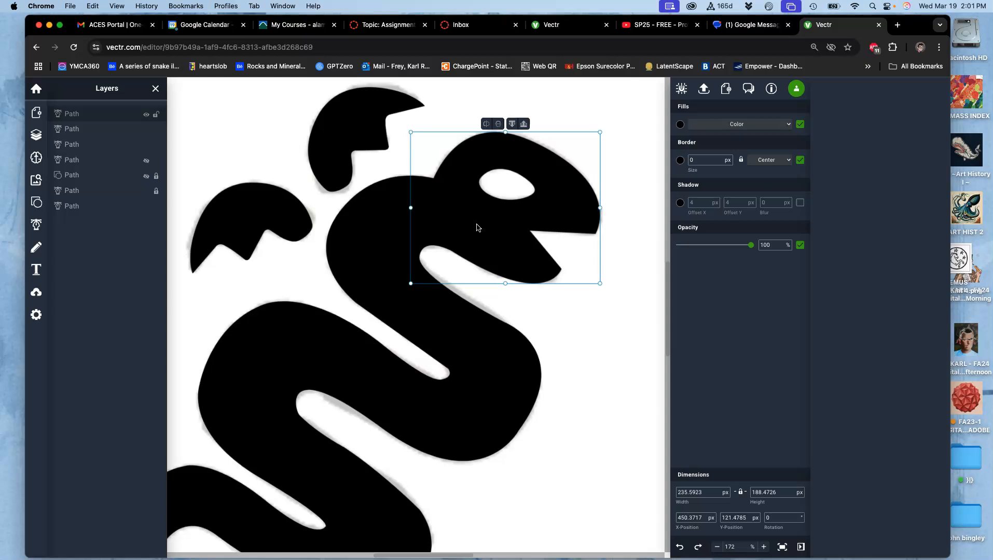
# Unite the head with the snake's body into one shape and test-move the combined shape
pyautogui.keyDown('shift'); pyautogui.click(385, 236); pyautogui.keyUp('shift')
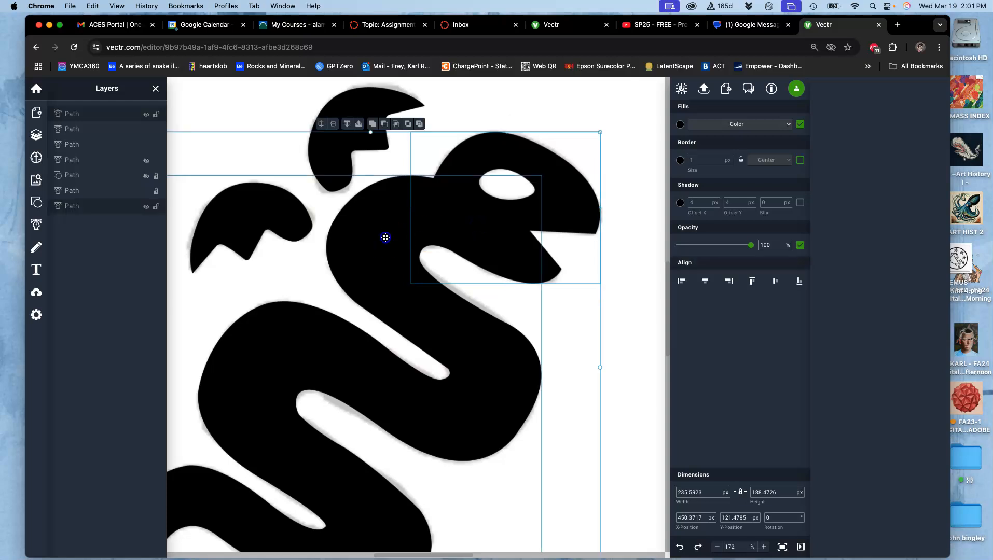
pyautogui.click(372, 124)
pyautogui.moveTo(452, 222)
pyautogui.mouseDown()
pyautogui.moveTo(505, 199)
pyautogui.moveTo(434, 235)
pyautogui.moveTo(492, 195)
pyautogui.moveTo(443, 231)
pyautogui.moveTo(470, 215)
pyautogui.mouseUp()
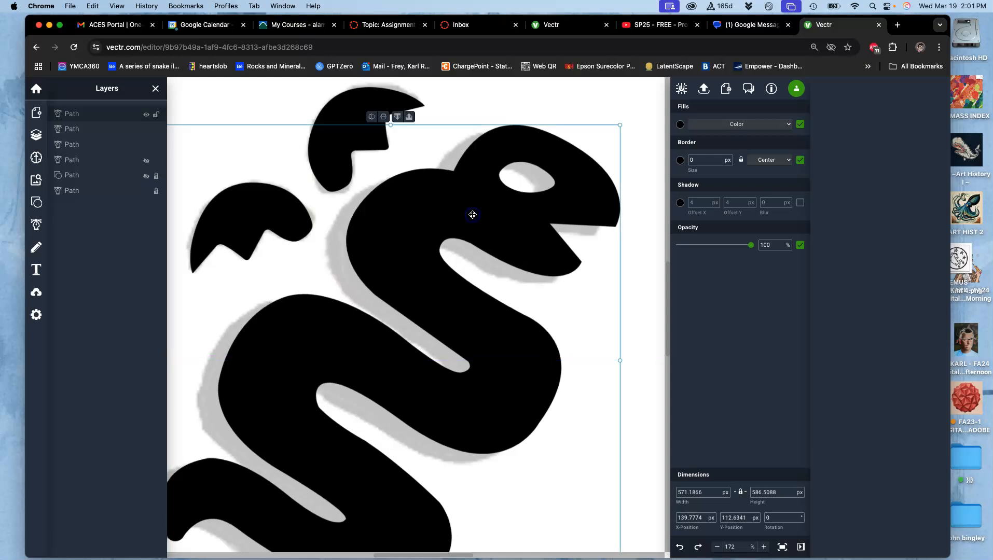
pyautogui.scroll(-5, 473, 214)
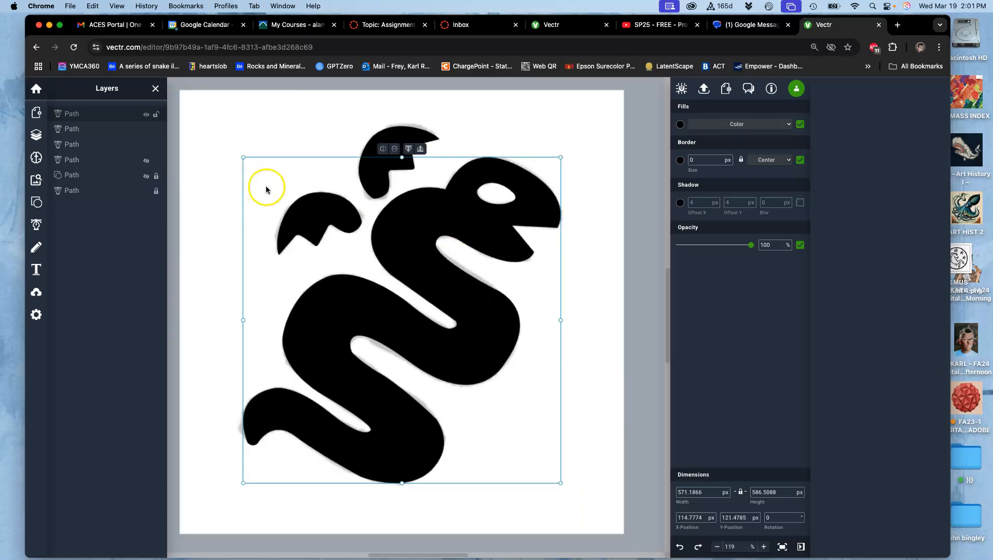
# Identify the wing and snake shapes by selecting each one and toggling the visibility of the top three layers
pyautogui.click(339, 211)
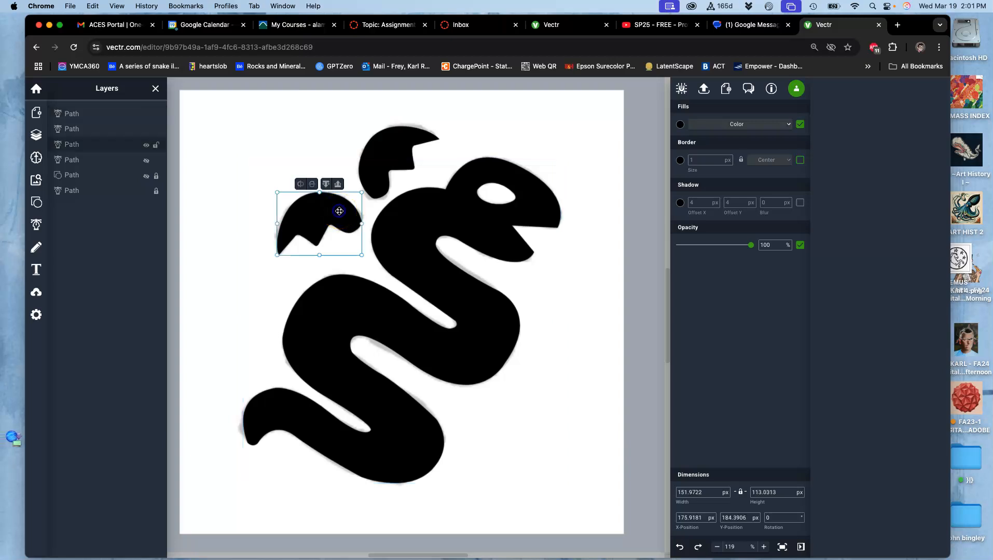
pyautogui.click(372, 165)
pyautogui.click(399, 240)
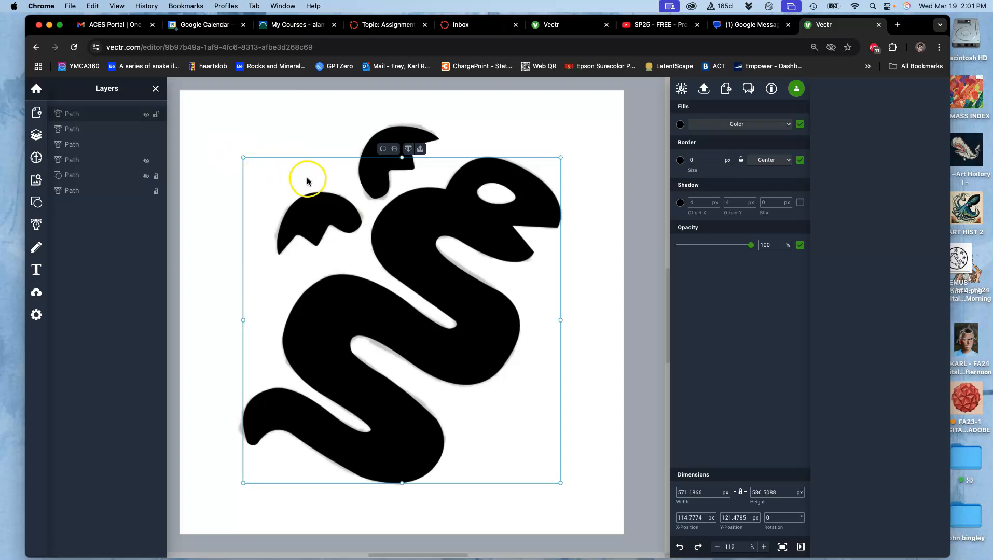
pyautogui.click(148, 115)
pyautogui.click(147, 116)
pyautogui.click(145, 130)
pyautogui.click(146, 130)
pyautogui.click(145, 145)
pyautogui.click(145, 146)
# Show and unlock the leftover hidden path covering the snake's eye, and delete it
pyautogui.click(146, 161)
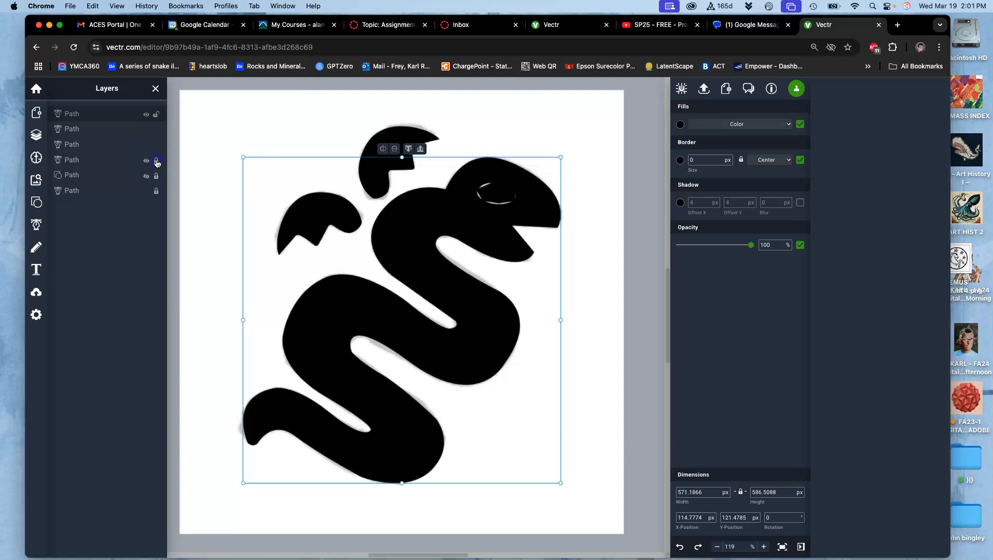
pyautogui.click(157, 162)
pyautogui.click(66, 161)
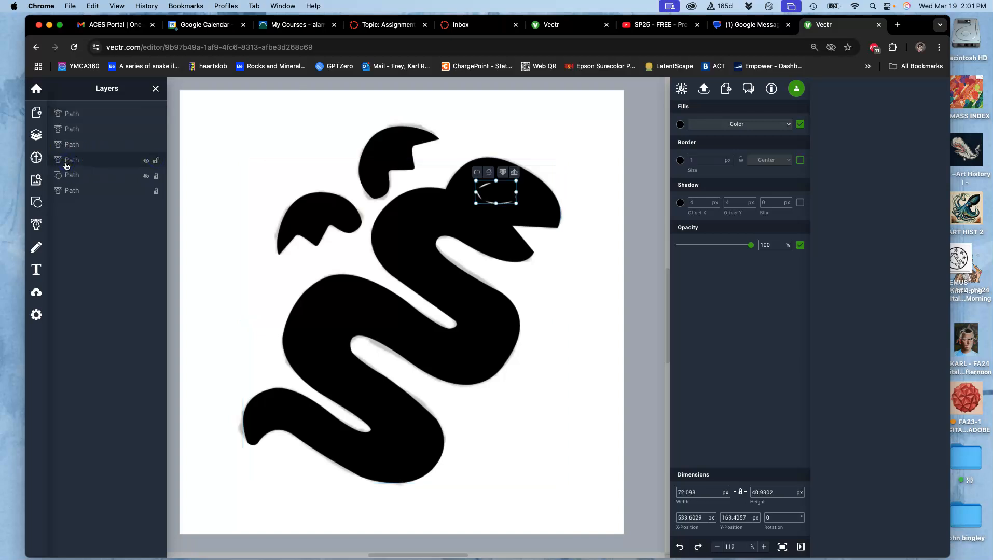
pyautogui.press('BackSpace')
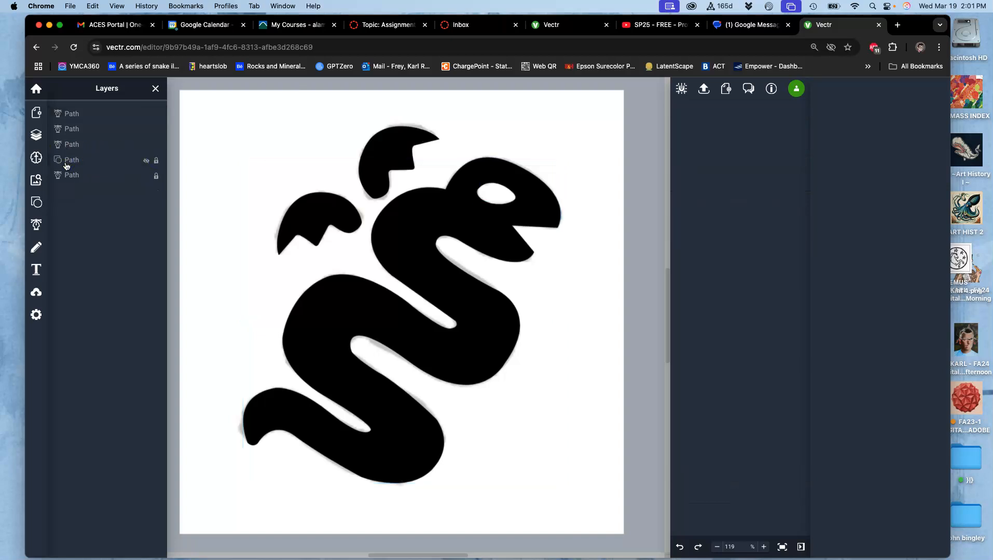
# Show and unlock the remaining hidden shape that fills the eye hole, and delete it
pyautogui.click(148, 162)
pyautogui.click(148, 163)
pyautogui.click(143, 165)
pyautogui.click(147, 162)
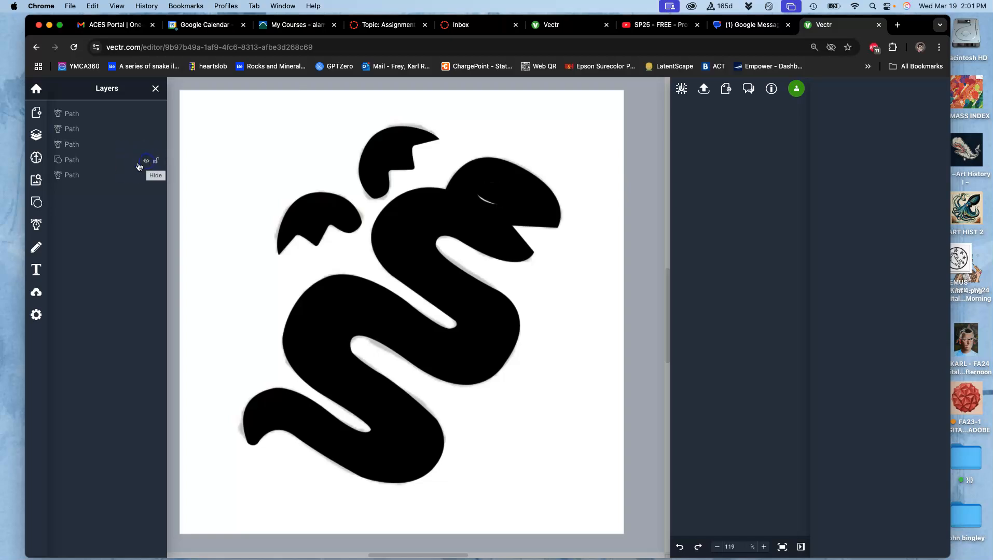
pyautogui.click(84, 165)
pyautogui.press('Delete')
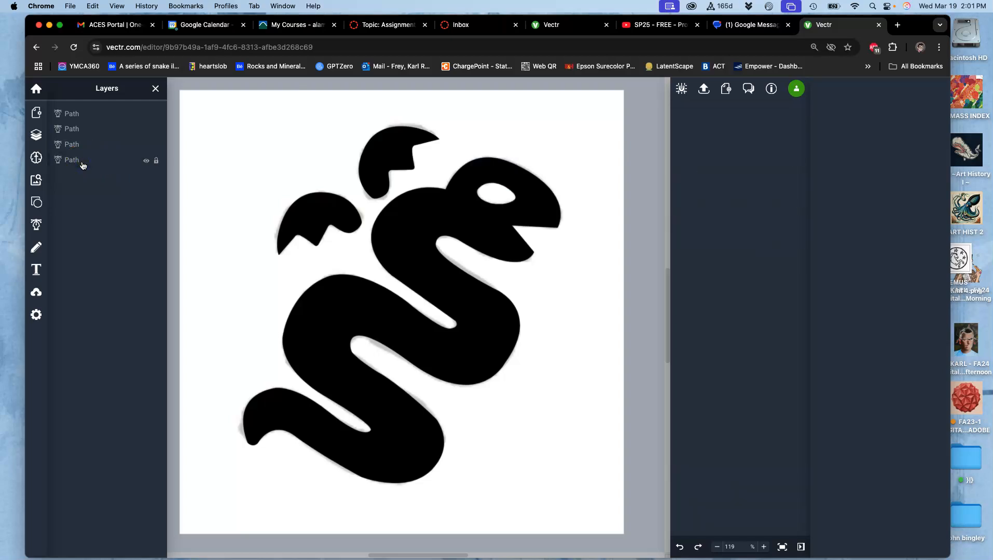
# Unlock and delete the faded reference image at the bottom of the layer stack
pyautogui.click(145, 161)
pyautogui.click(141, 163)
pyautogui.click(118, 161)
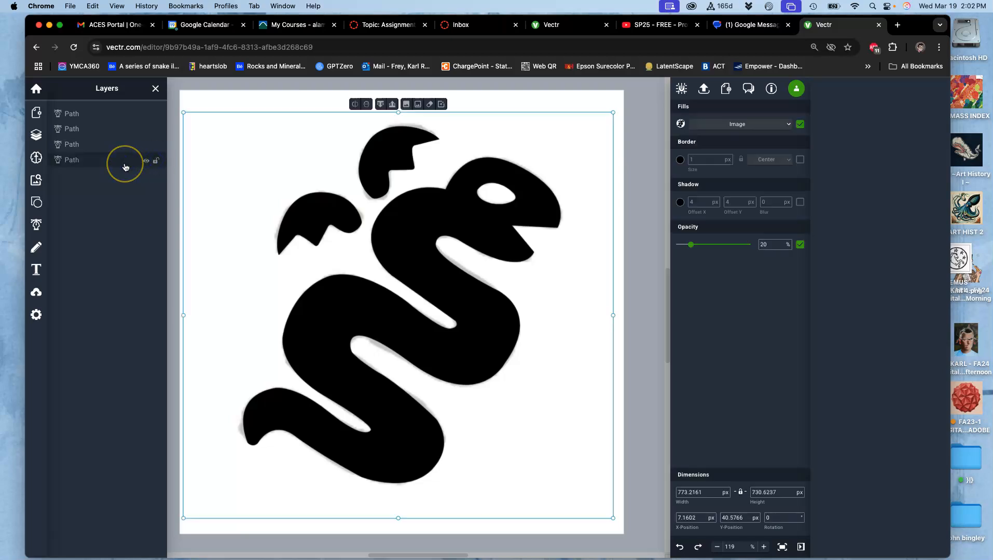
pyautogui.press('Delete')
# Check the three remaining layers by hiding and showing each one in turn
pyautogui.click(147, 147)
pyautogui.click(146, 146)
pyautogui.click(147, 131)
pyautogui.click(147, 131)
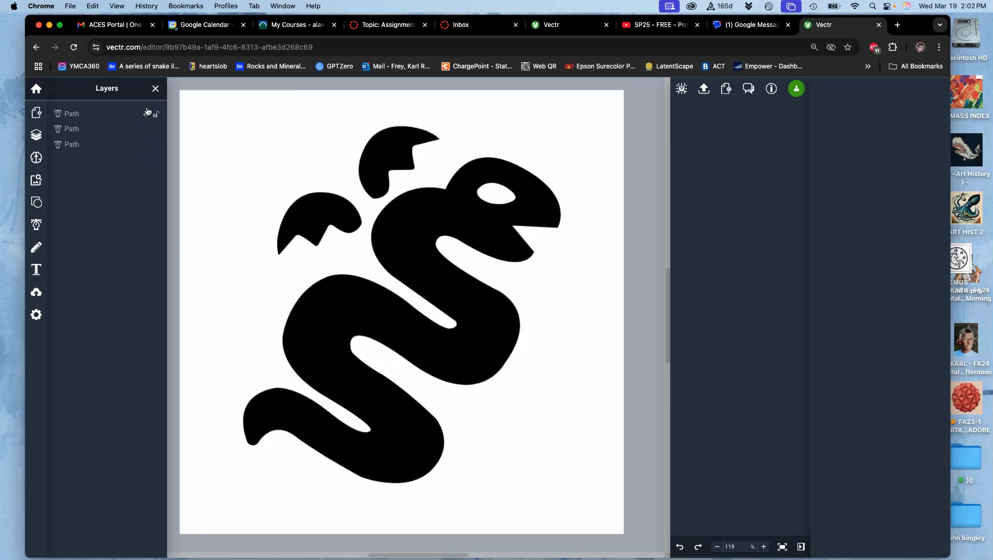
pyautogui.click(146, 115)
pyautogui.click(145, 115)
# View the saved designs overview, reopen the first snake design and show its layers
pyautogui.click(33, 92)
pyautogui.moveTo(338, 210)
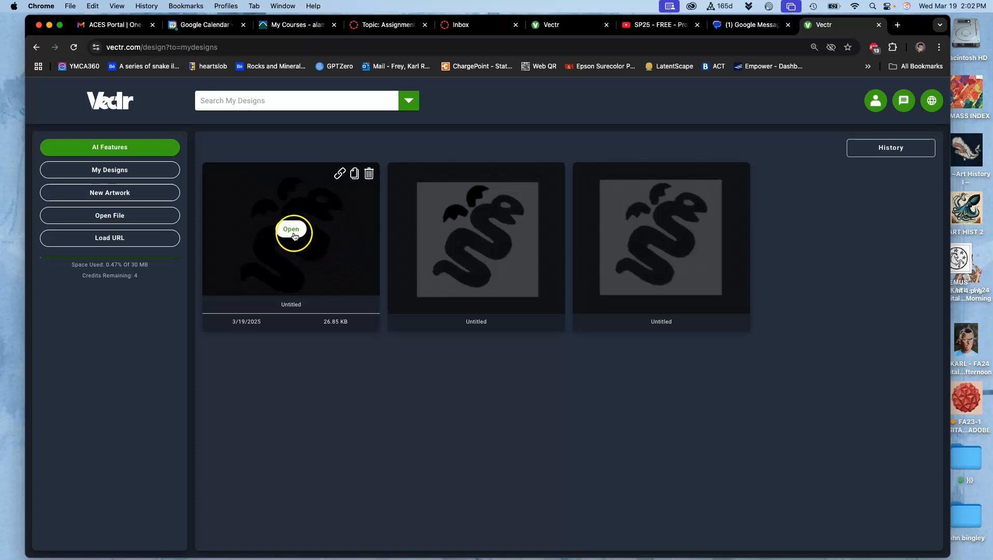
pyautogui.click(294, 236)
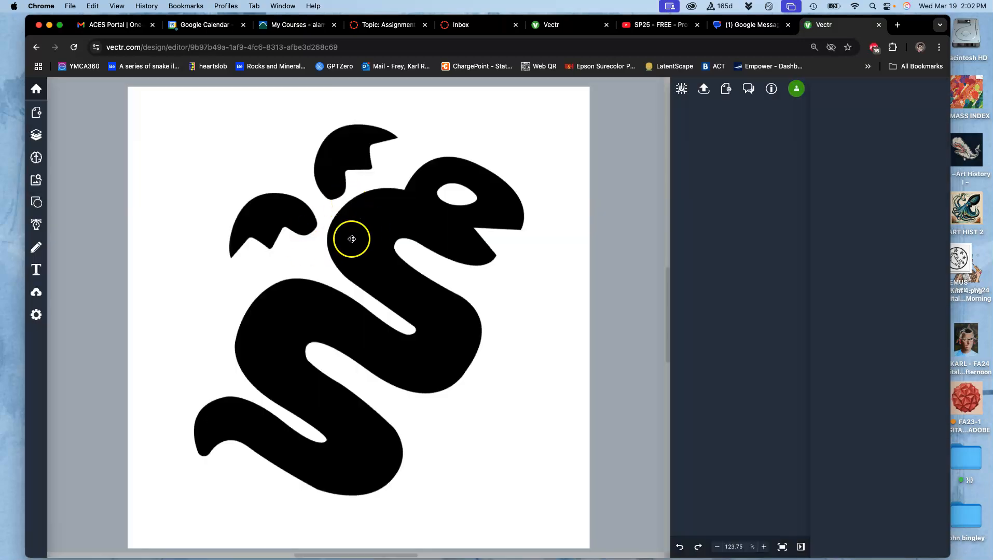
pyautogui.click(39, 91)
pyautogui.moveTo(250, 214)
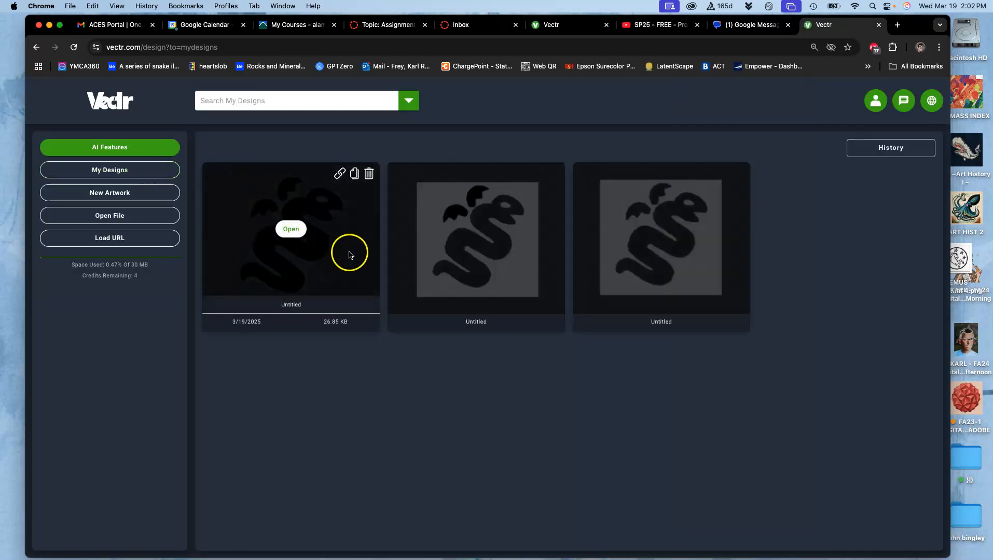
pyautogui.click(297, 262)
pyautogui.click(294, 233)
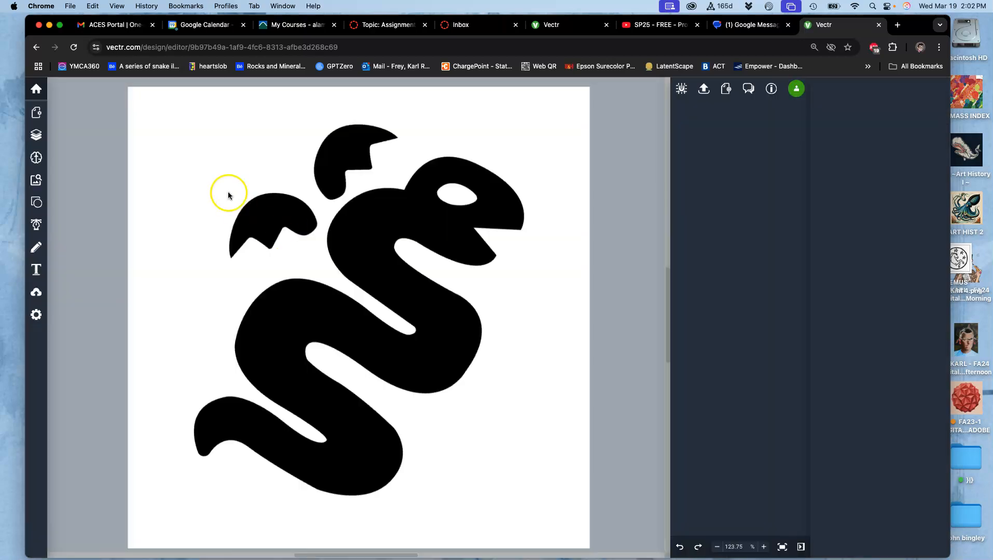
pyautogui.click(49, 129)
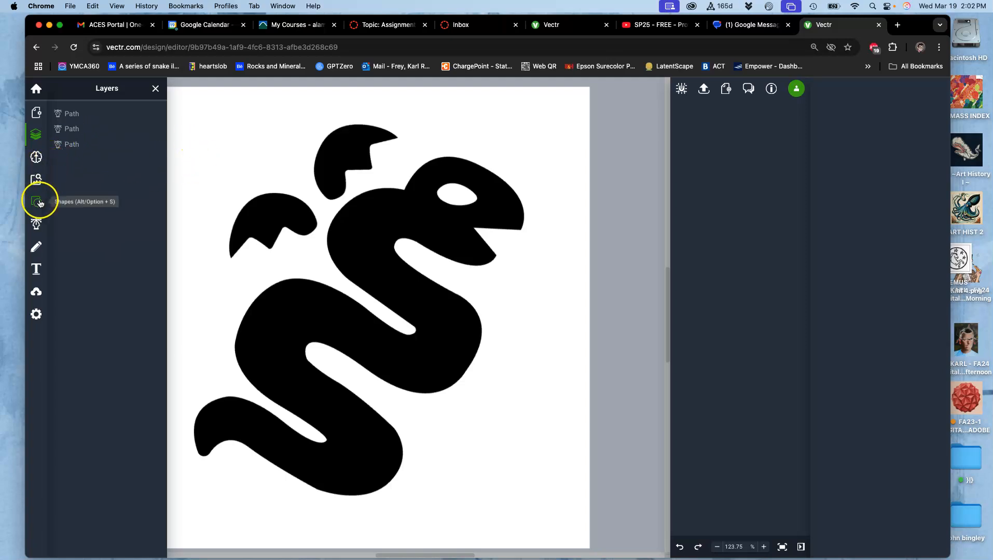
pyautogui.click(193, 169)
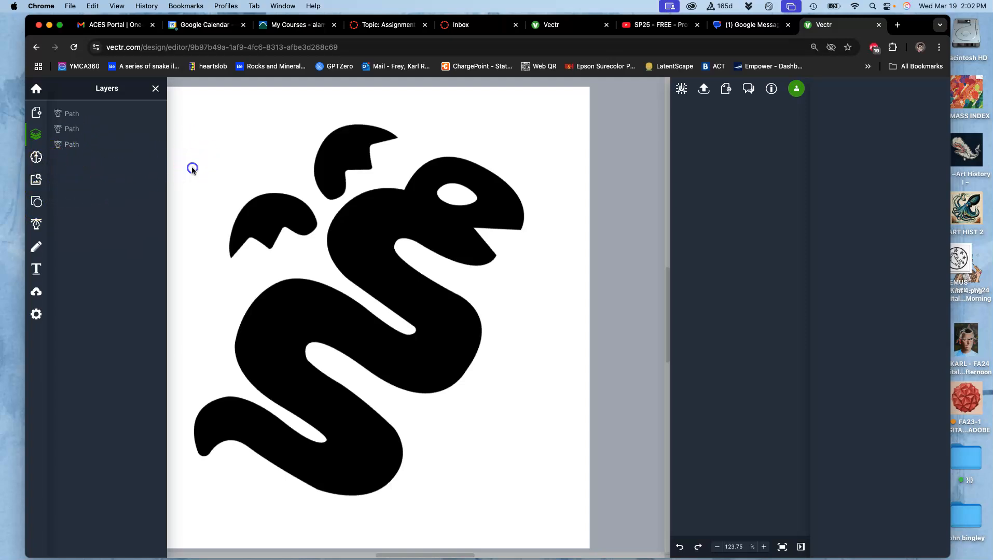
pyautogui.click(637, 121)
# Return to the saved designs and rename the first one with the author's first name followed by "Assign 4 Afternoon Black Vector"
pyautogui.click(37, 90)
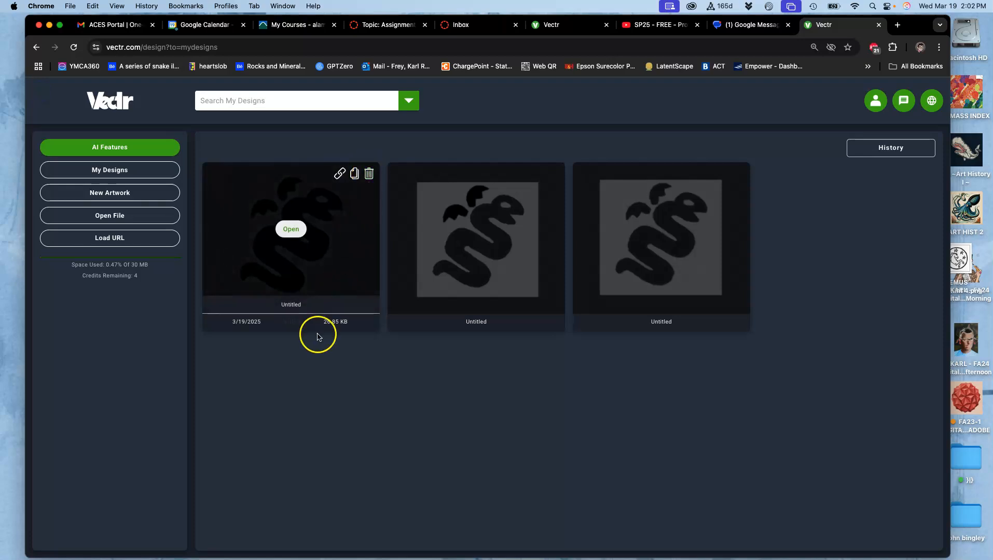
pyautogui.click(292, 306)
pyautogui.moveTo(305, 305); pyautogui.dragTo(278, 305)
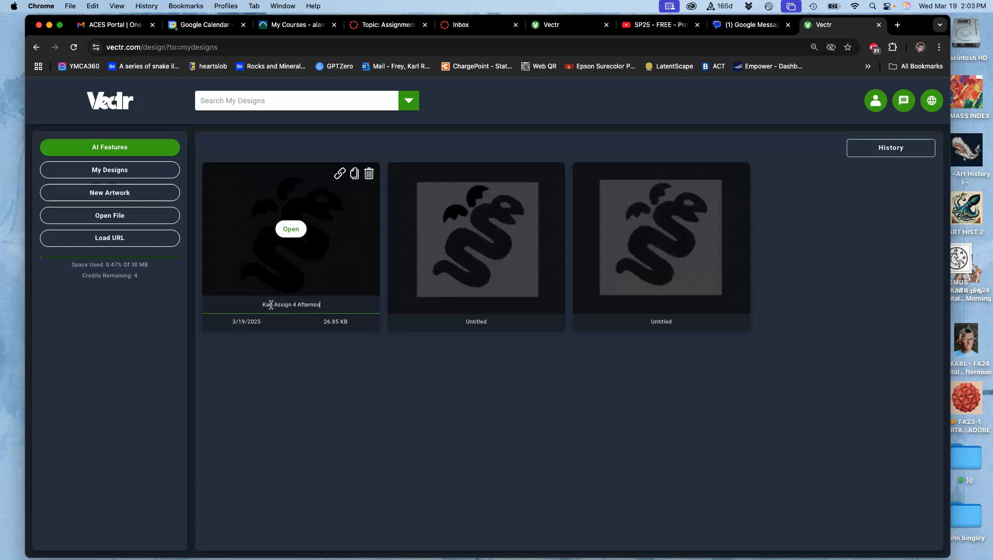
pyautogui.write('Black Vector')
pyautogui.click(297, 373)
# Reopen the renamed snake design and bring up its export settings with JPEG as the file format
pyautogui.click(314, 256)
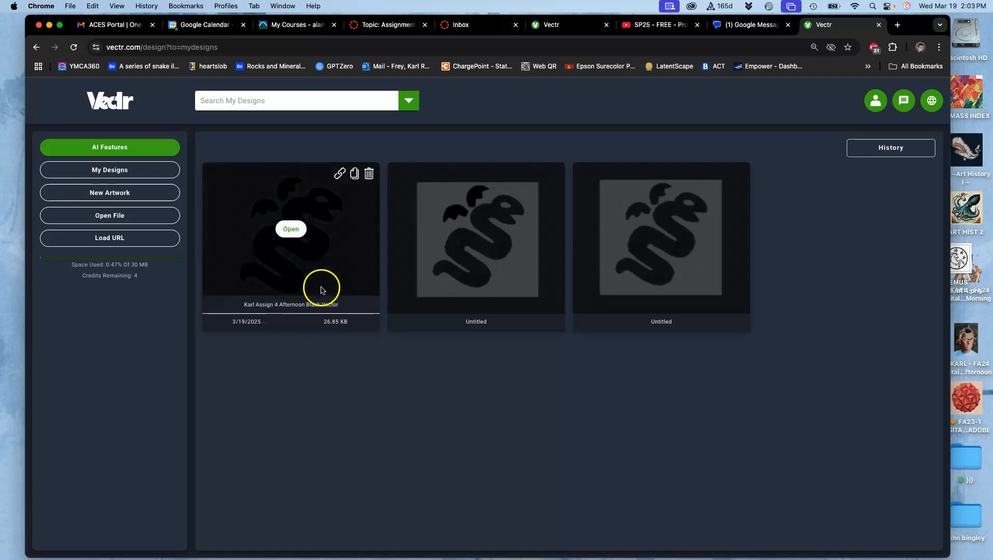
pyautogui.click(291, 230)
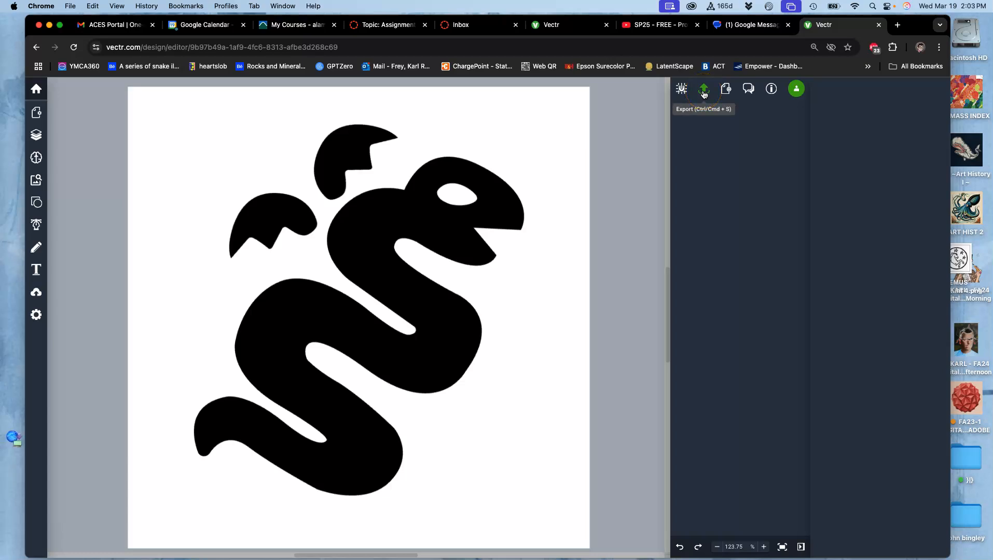
pyautogui.click(704, 92)
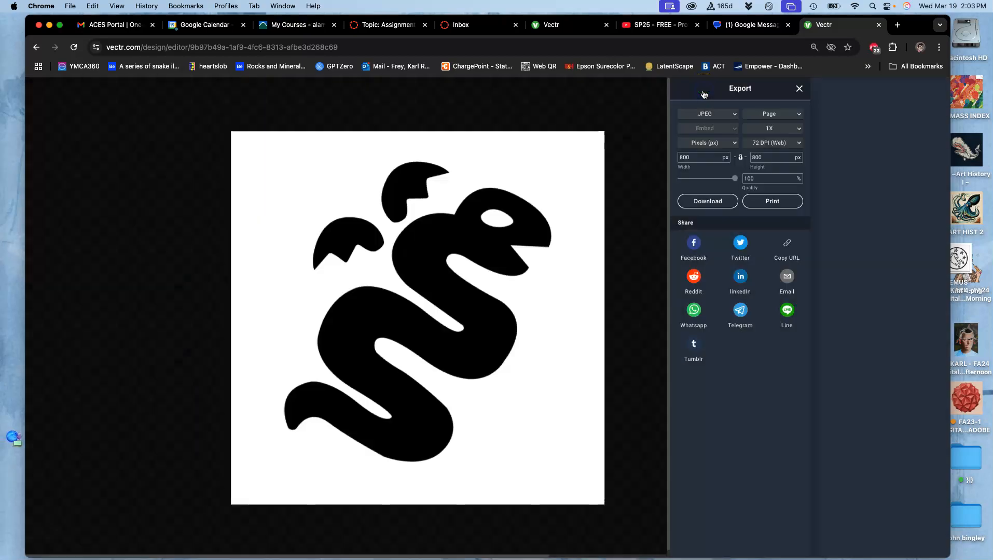
pyautogui.click(734, 115)
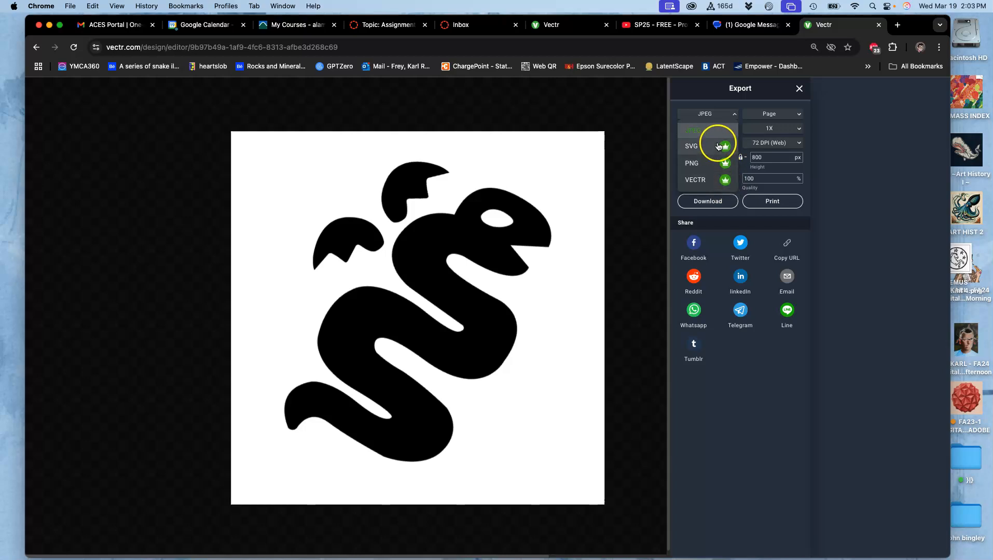
pyautogui.click(704, 132)
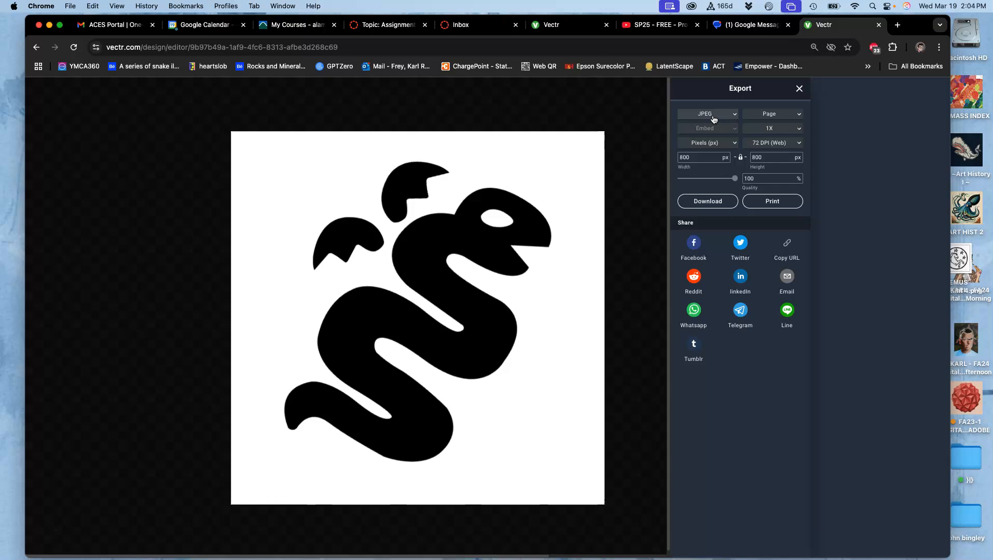
# Set the export size to 3000 by 3000 px and download the JPEG
pyautogui.click(759, 155)
pyautogui.click(720, 157)
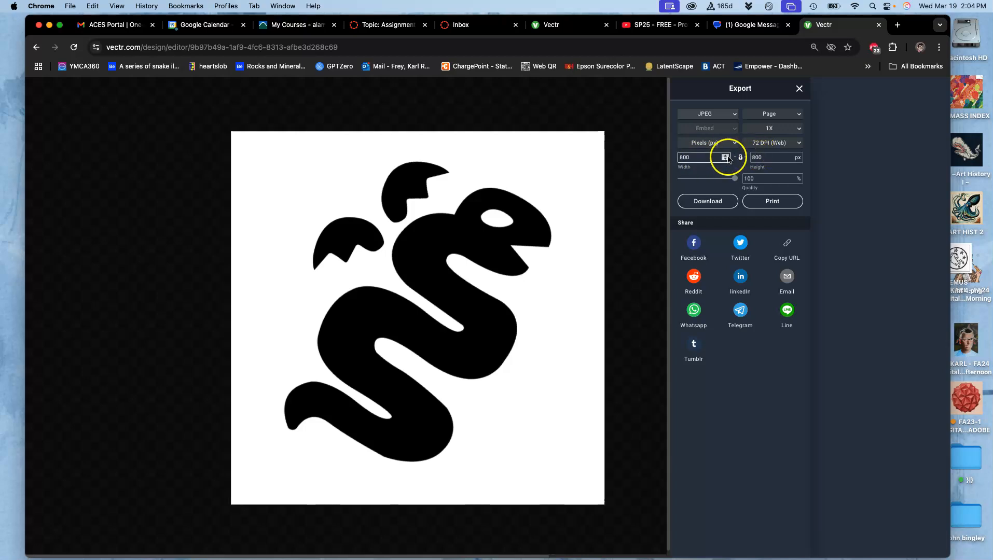
pyautogui.moveTo(709, 157); pyautogui.dragTo(682, 157)
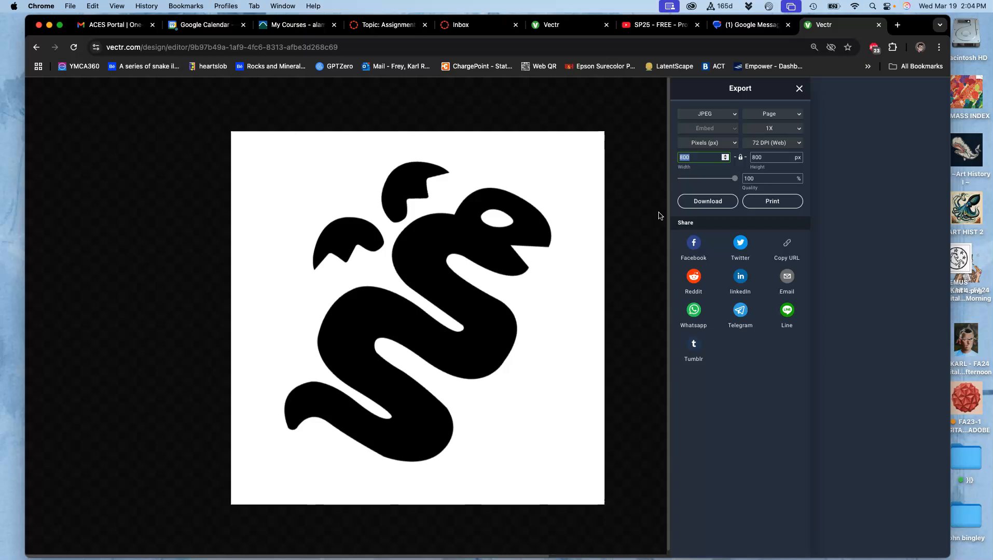
pyautogui.write('3000')
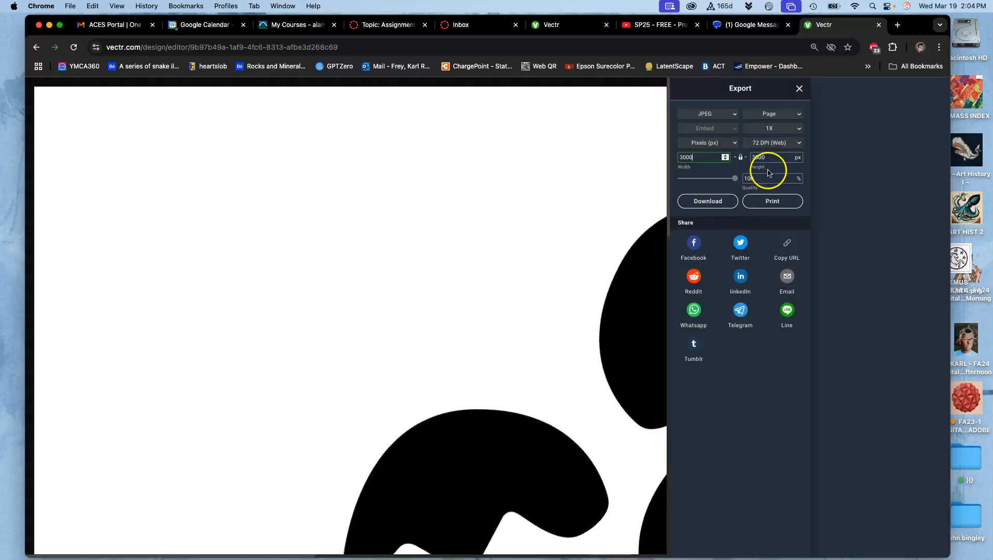
pyautogui.click(722, 203)
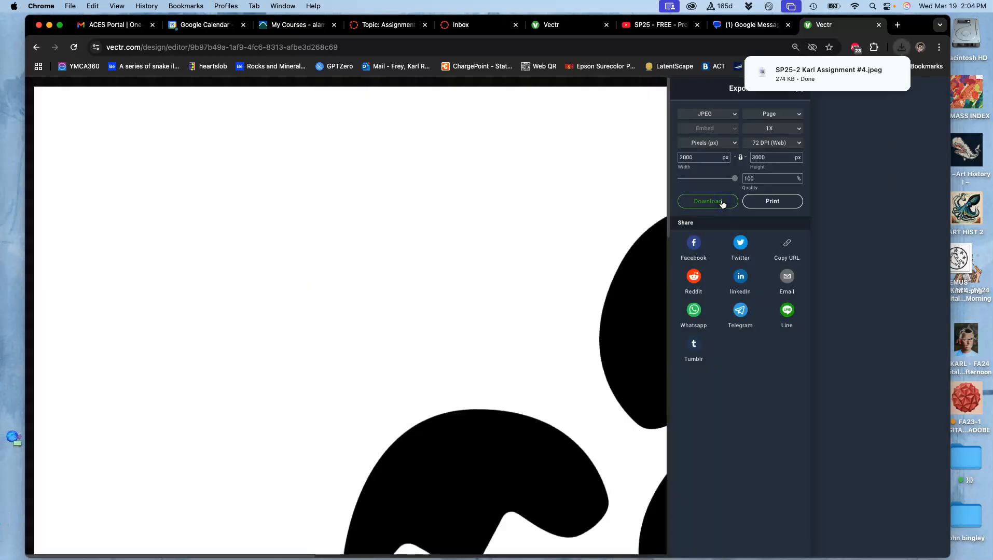
# Move the downloaded snake JPEG onto an empty area of the desktop
pyautogui.moveTo(799, 83)
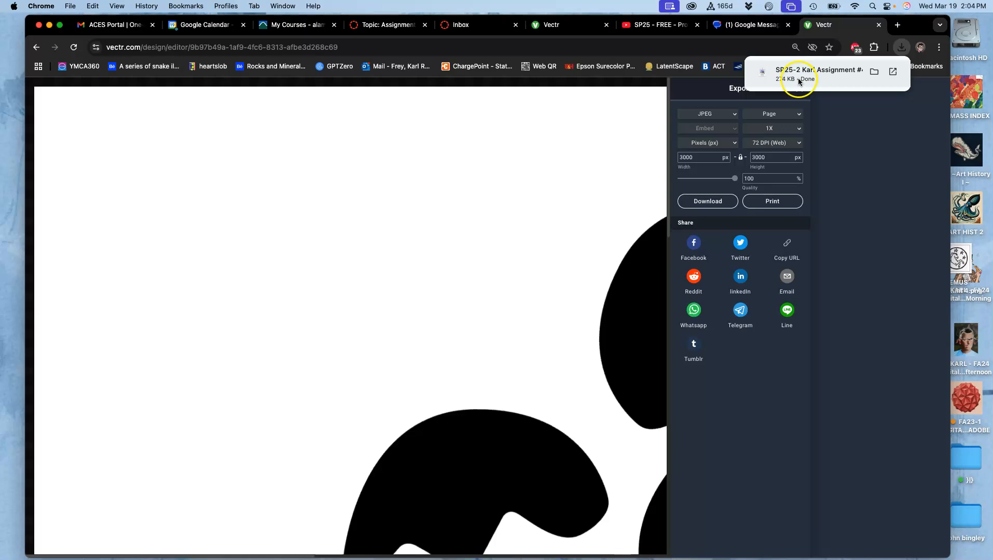
pyautogui.moveTo(8, 436)
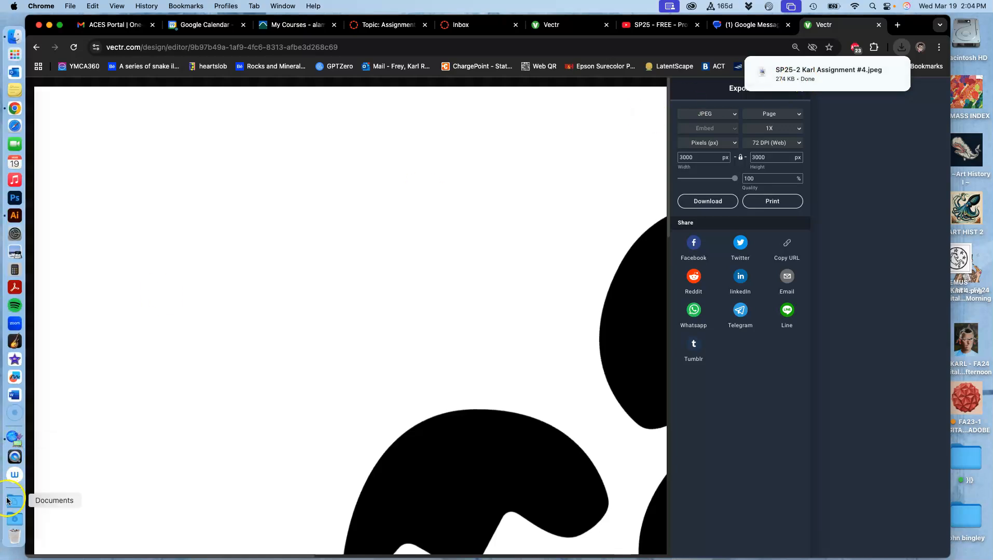
pyautogui.click(12, 518)
pyautogui.moveTo(82, 166); pyautogui.dragTo(227, 201)
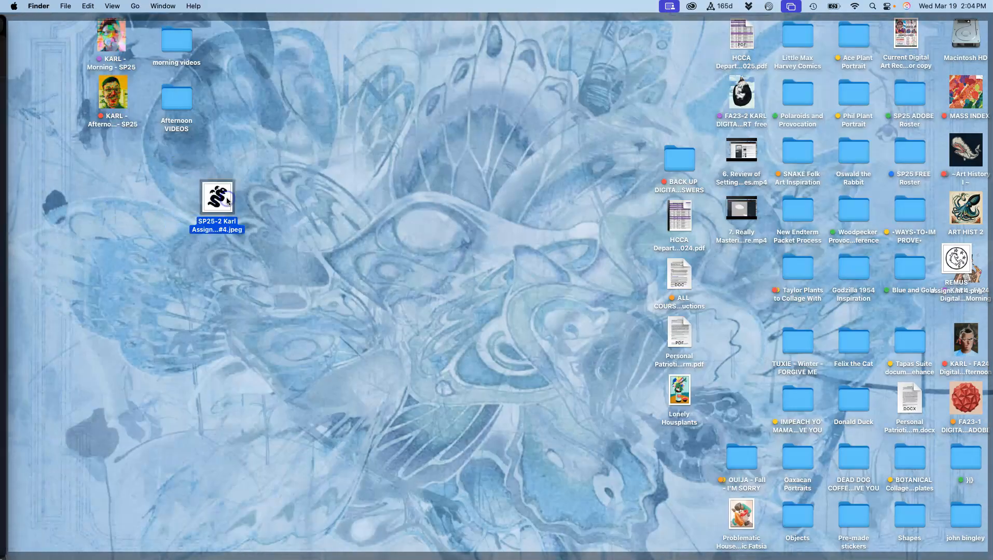
# Open the exported JPEG in Preview, inspect its edges up close and the whole image, and close it
pyautogui.doubleClick(227, 202)
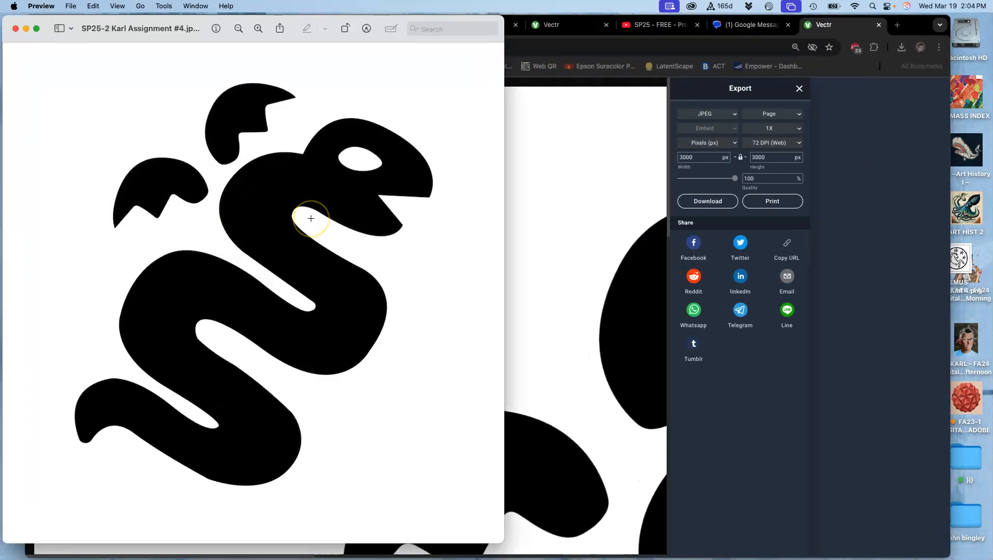
pyautogui.scroll(15, 310, 219)
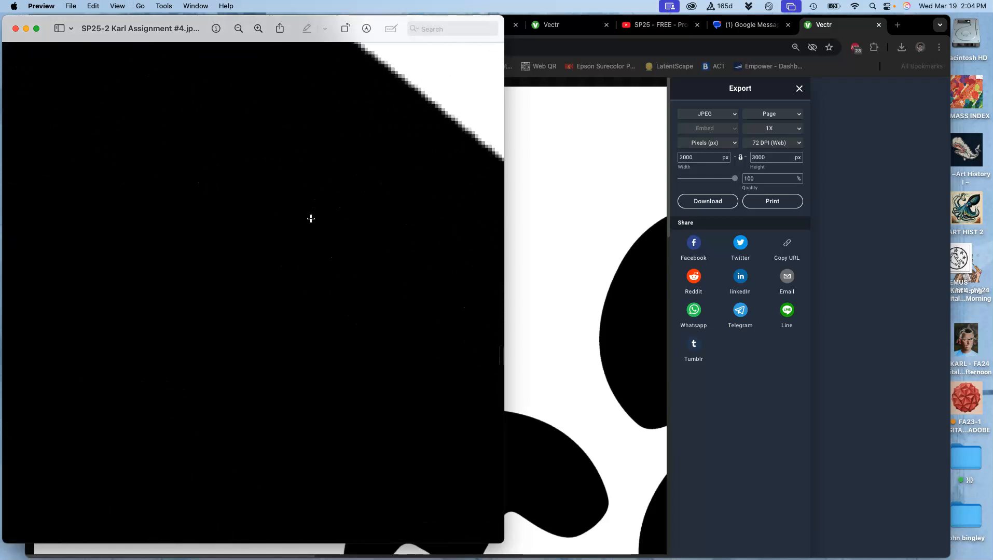
pyautogui.scroll(10, 311, 219)
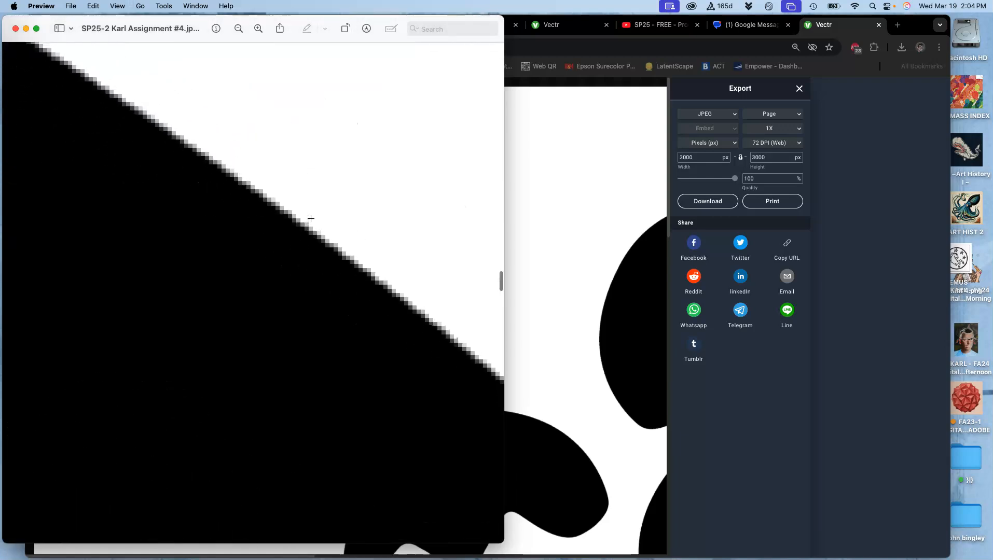
pyautogui.press('super+minus')
pyautogui.press('super+minus')
pyautogui.press('super+minus')
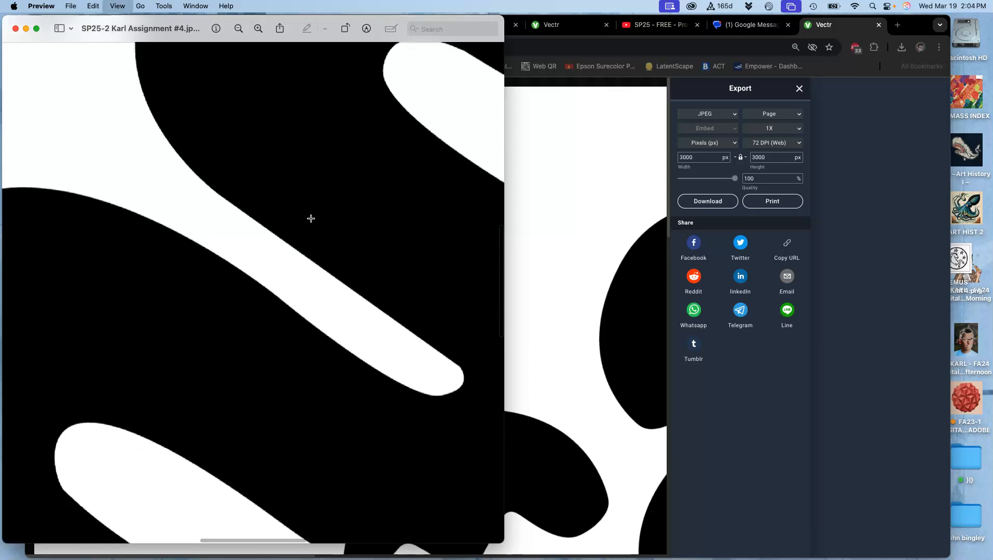
pyautogui.press('super+minus')
pyautogui.press('super+minus')
pyautogui.press('super+minus')
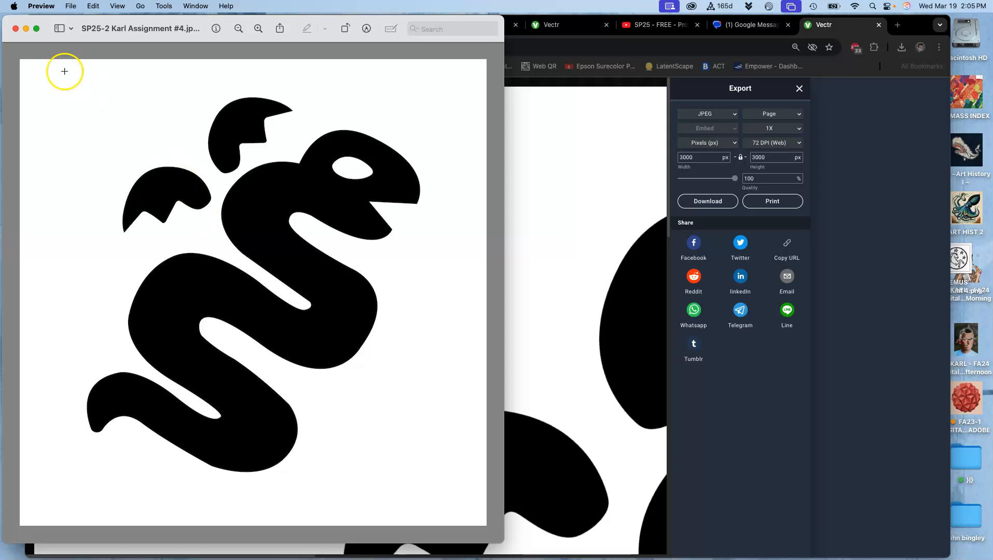
pyautogui.click(16, 29)
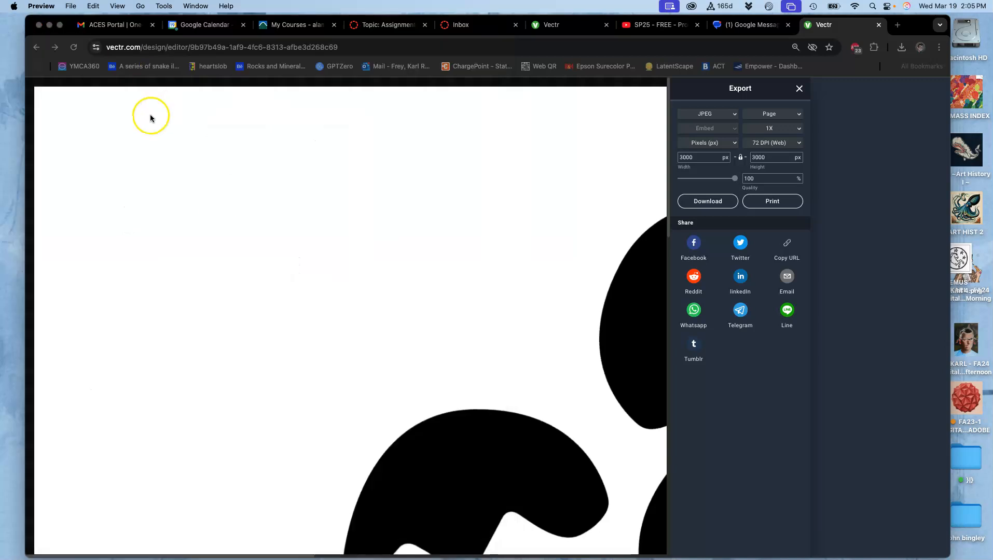
# Minimize the browser and move the Assignment #4 folder window toward the middle of the desktop
pyautogui.click(50, 25)
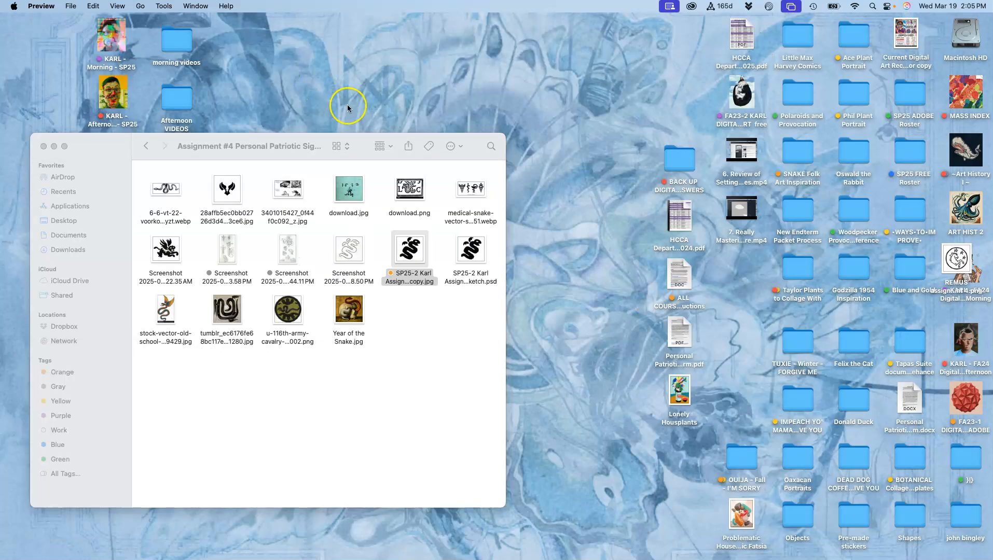
pyautogui.moveTo(359, 137); pyautogui.dragTo(502, 45)
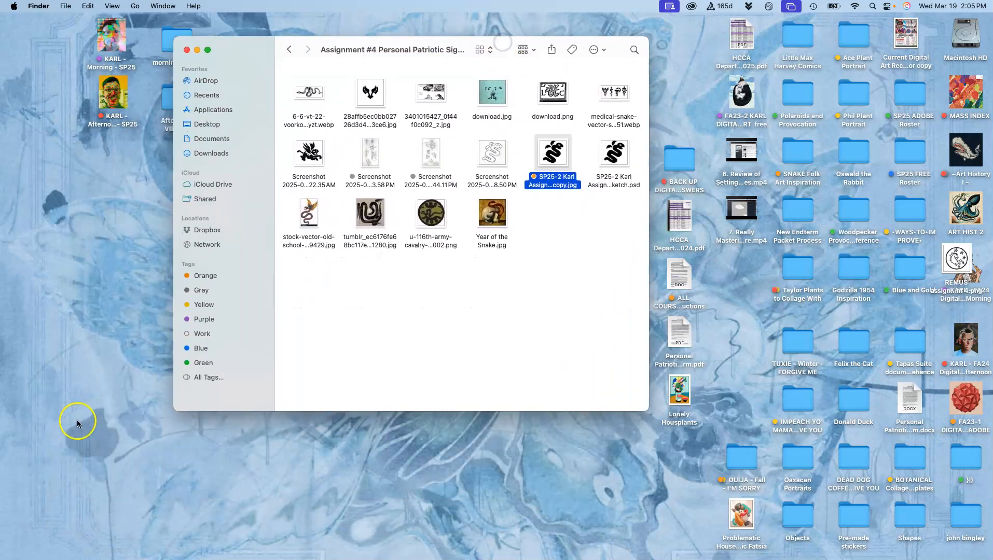
# Look for the exported snake JPEG in the Downloads folder and in Preview's file chooser
pyautogui.moveTo(14, 460)
pyautogui.click(14, 502)
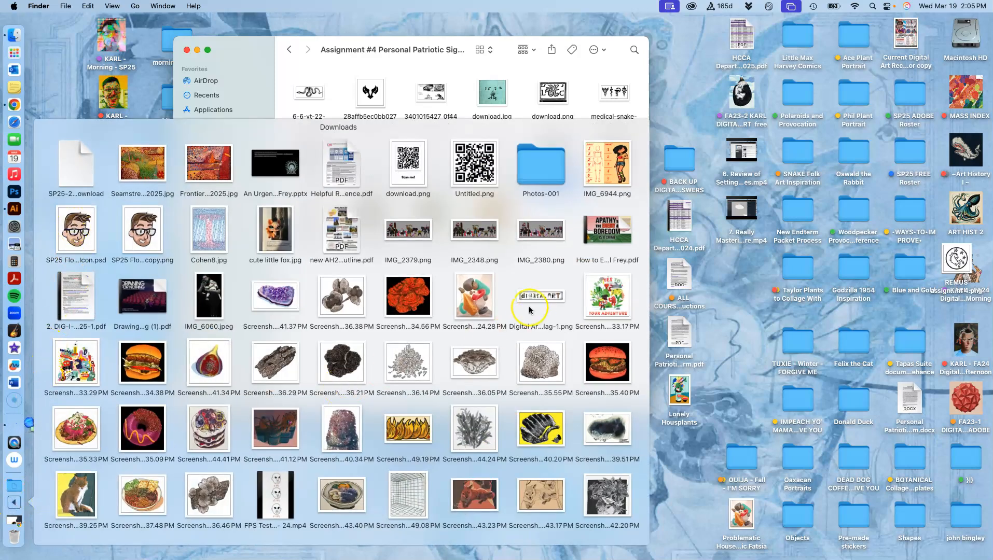
pyautogui.click(455, 78)
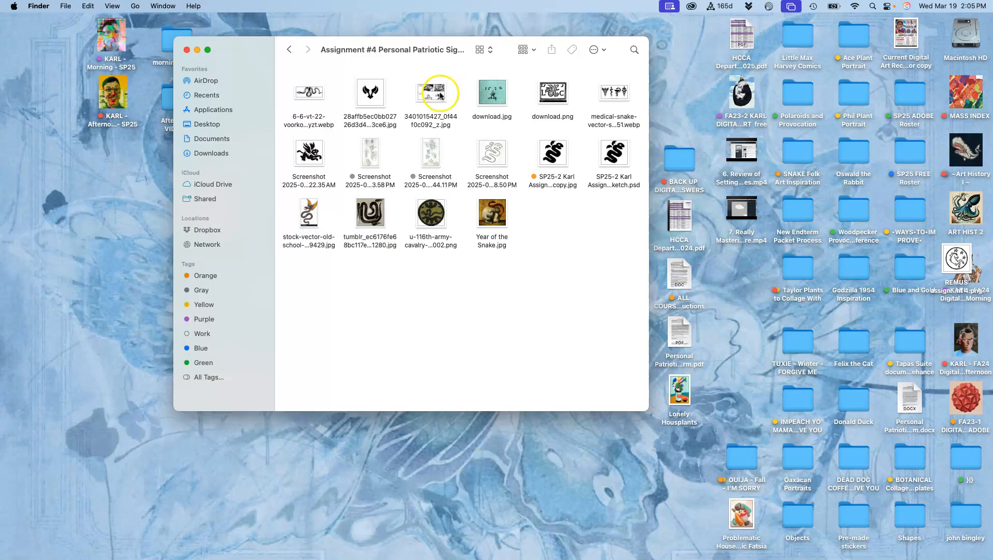
pyautogui.moveTo(5, 285)
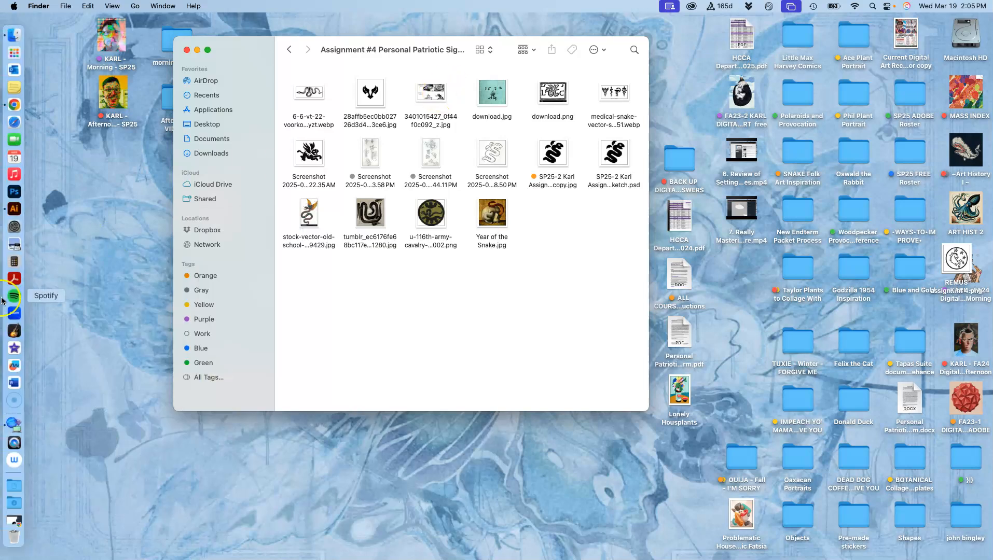
pyautogui.click(14, 247)
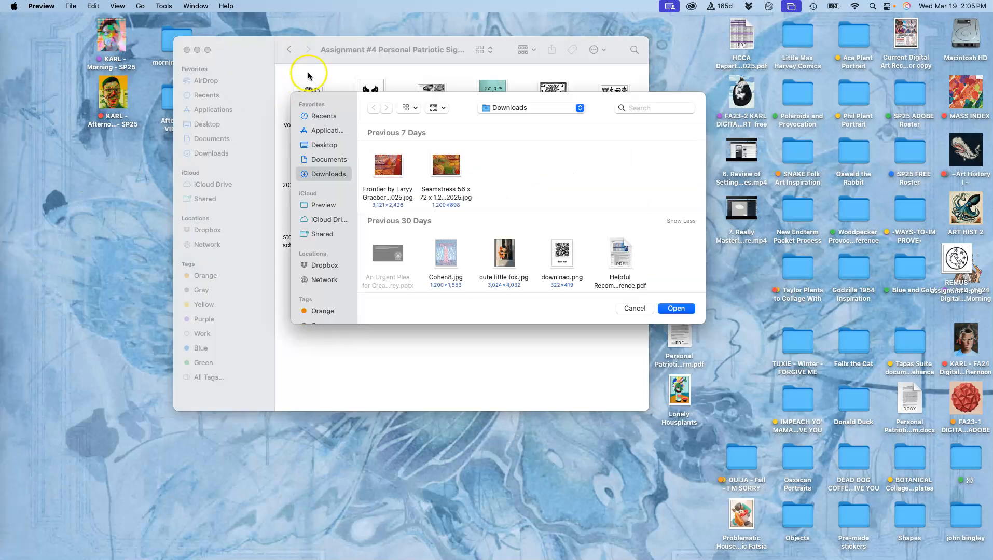
pyautogui.click(634, 308)
# Switch back to the Vectr design in Chrome and download the 3000 by 3000 px JPEG again
pyautogui.moveTo(6, 347)
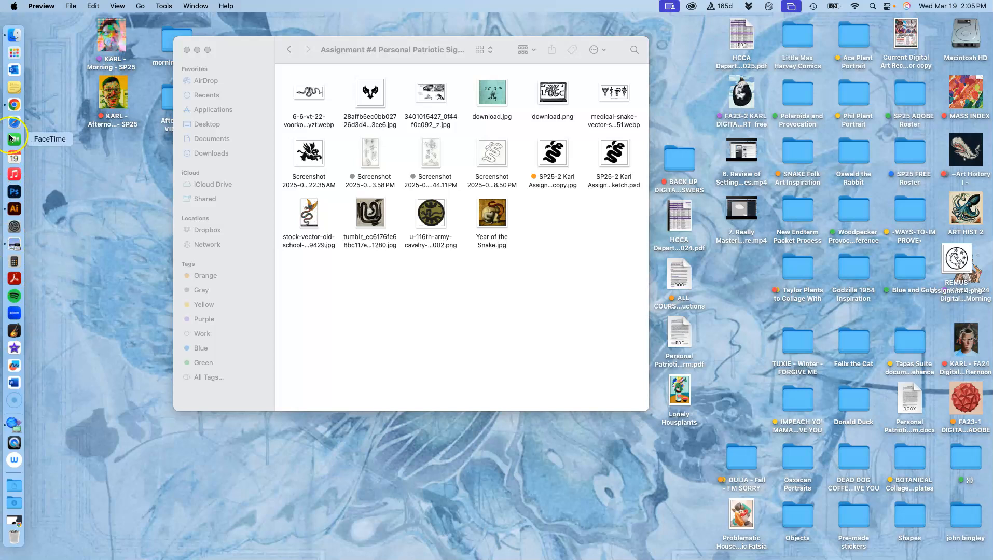
pyautogui.click(13, 107)
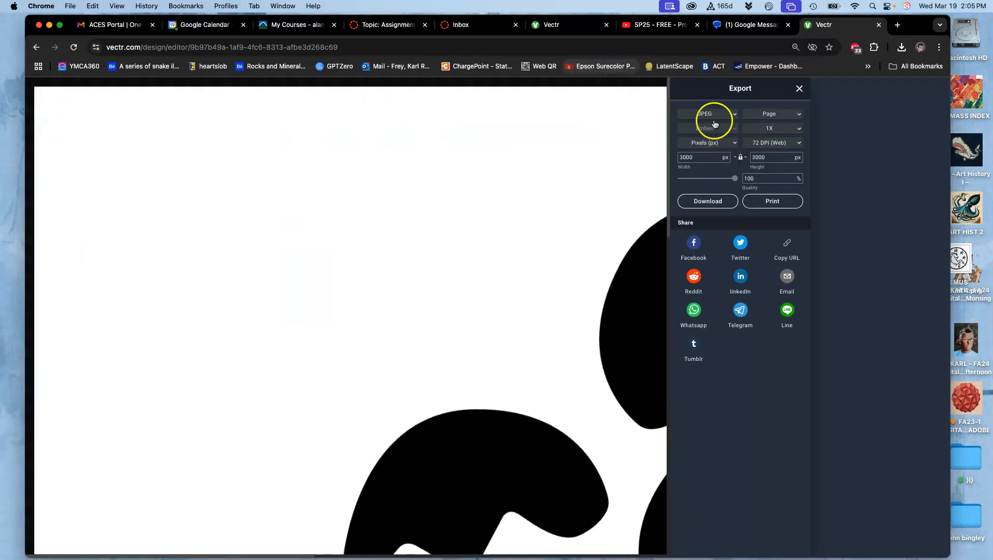
pyautogui.click(708, 204)
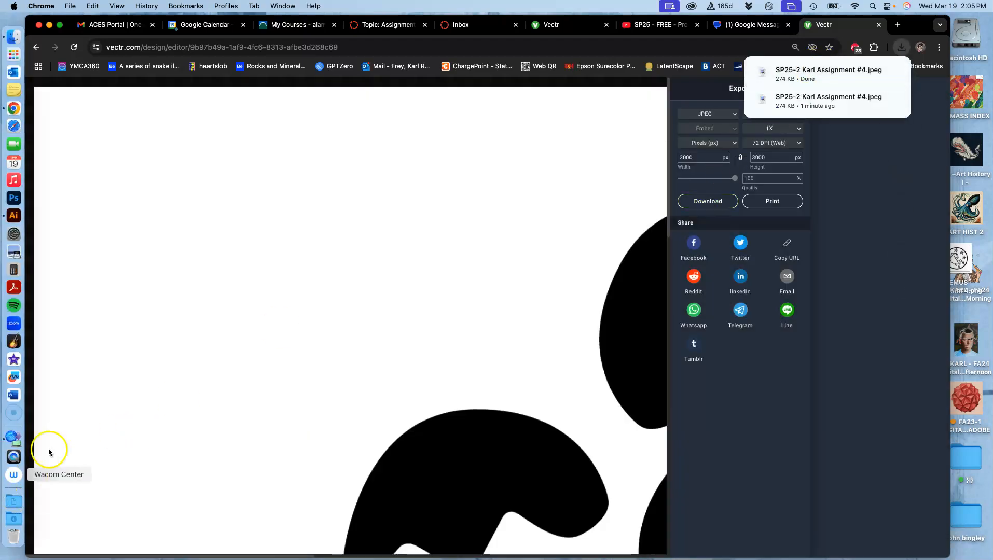
# Minimize the browser and move the newly downloaded snake JPEG from Downloads into the Assignment #4 folder
pyautogui.click(49, 26)
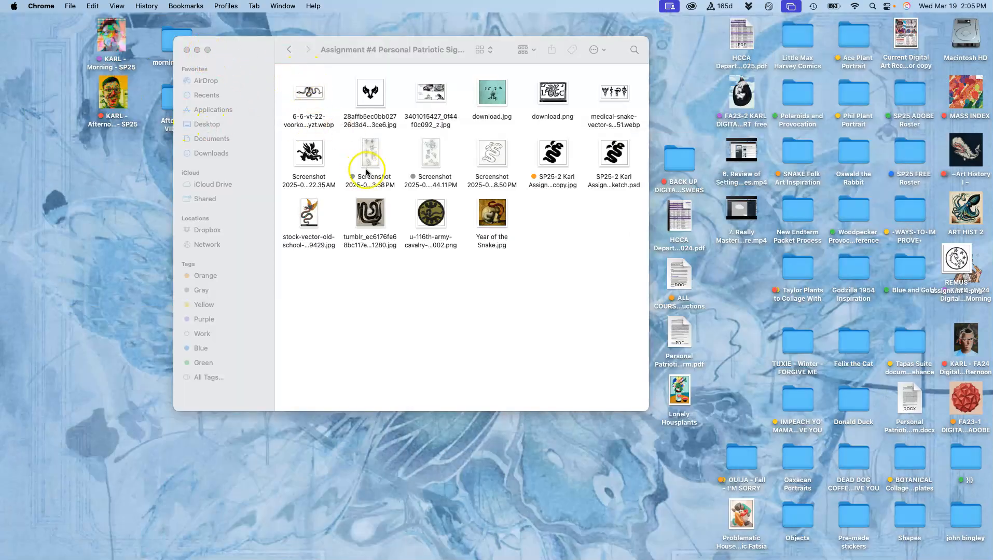
pyautogui.moveTo(2, 460)
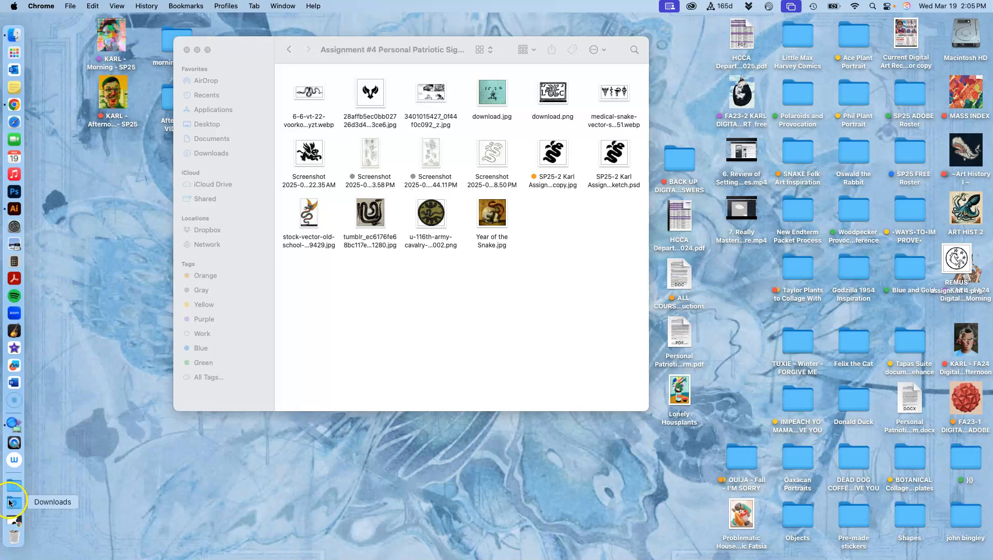
pyautogui.click(14, 501)
pyautogui.moveTo(72, 165); pyautogui.dragTo(489, 286)
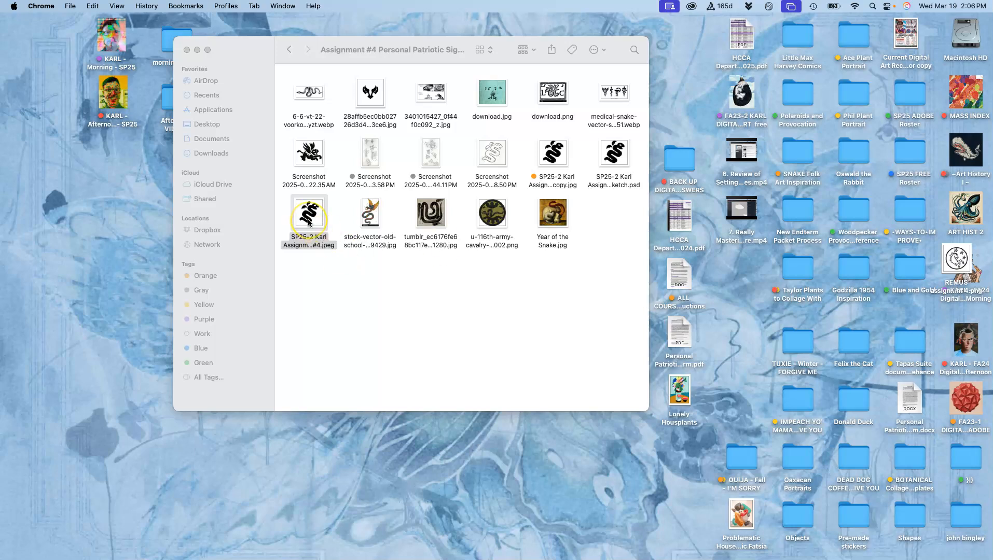
# Tag the snake JPEG in the assignment folder purple and rename it TEST Transition
pyautogui.rightClick(309, 222)
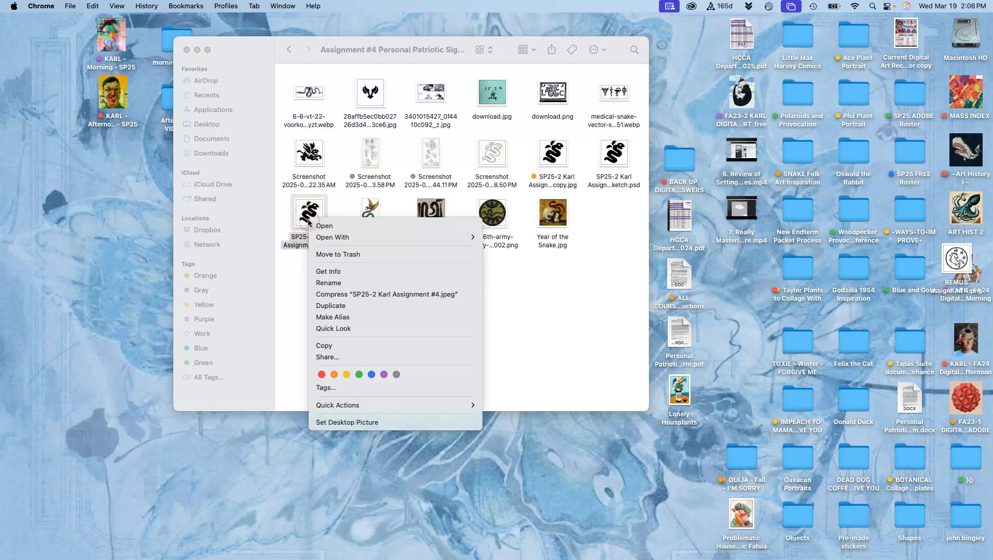
pyautogui.click(334, 375)
pyautogui.click(384, 375)
pyautogui.click(306, 243)
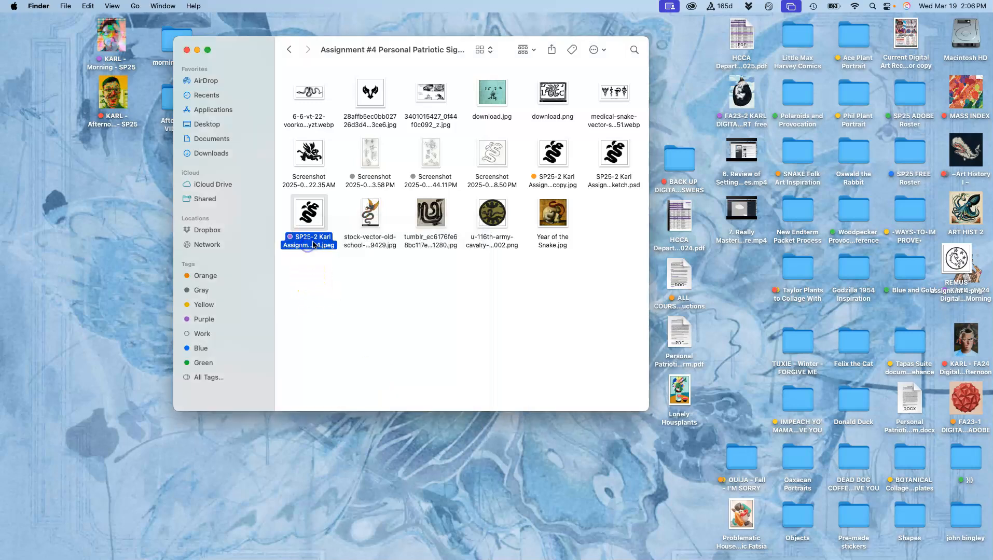
pyautogui.click(311, 244)
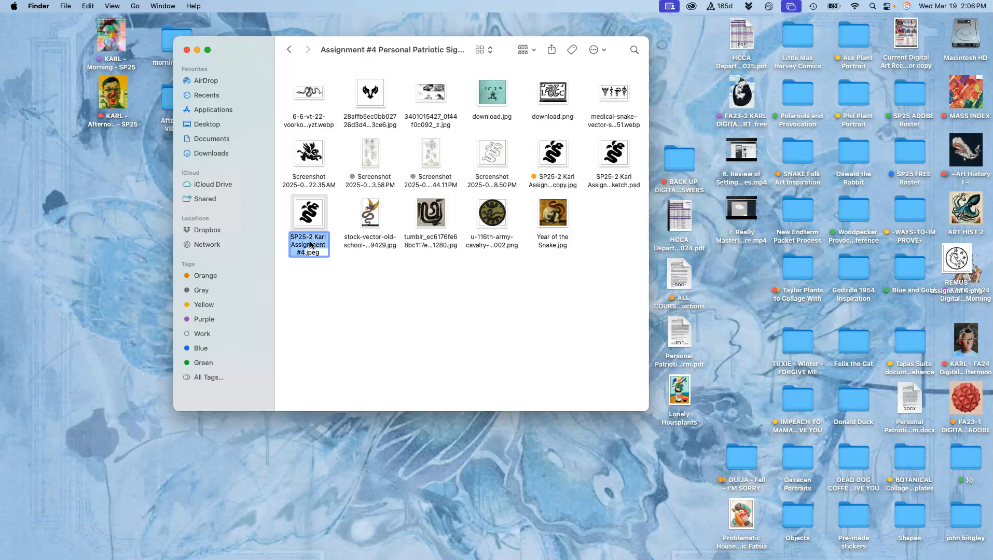
pyautogui.write('TEST Transition')
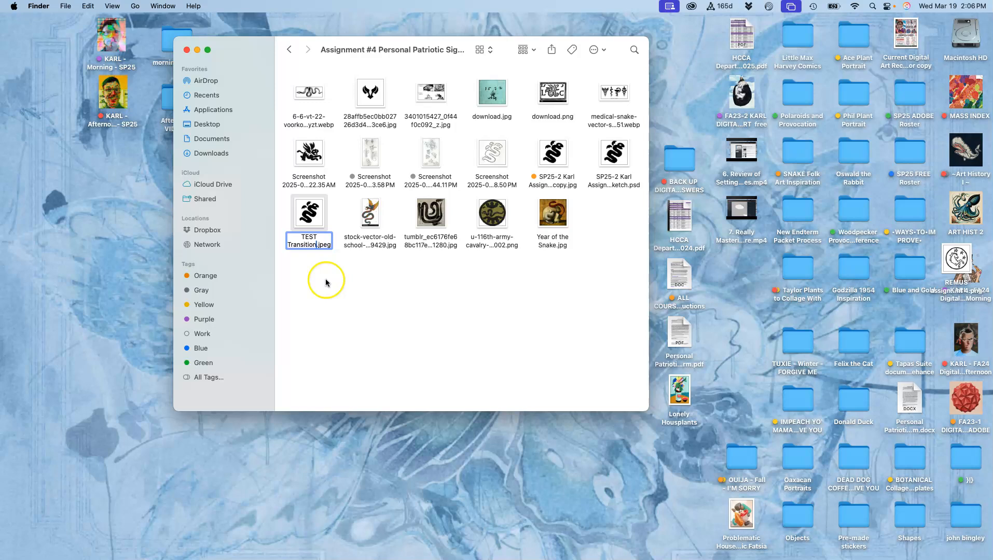
pyautogui.click(326, 279)
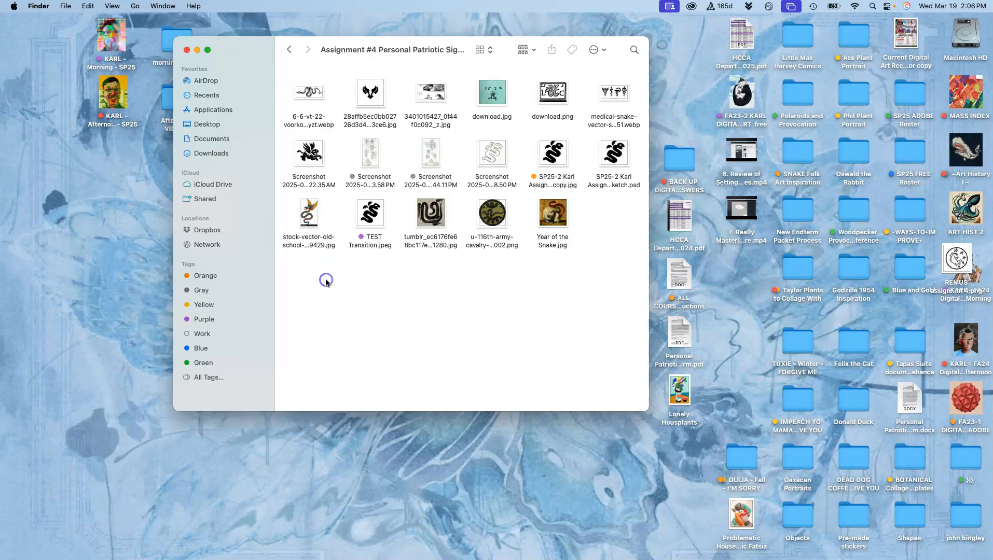
# Open TEST Transition.jpeg and the orange-tagged snake JPG in Preview to compare them, and close both
pyautogui.rightClick(376, 219)
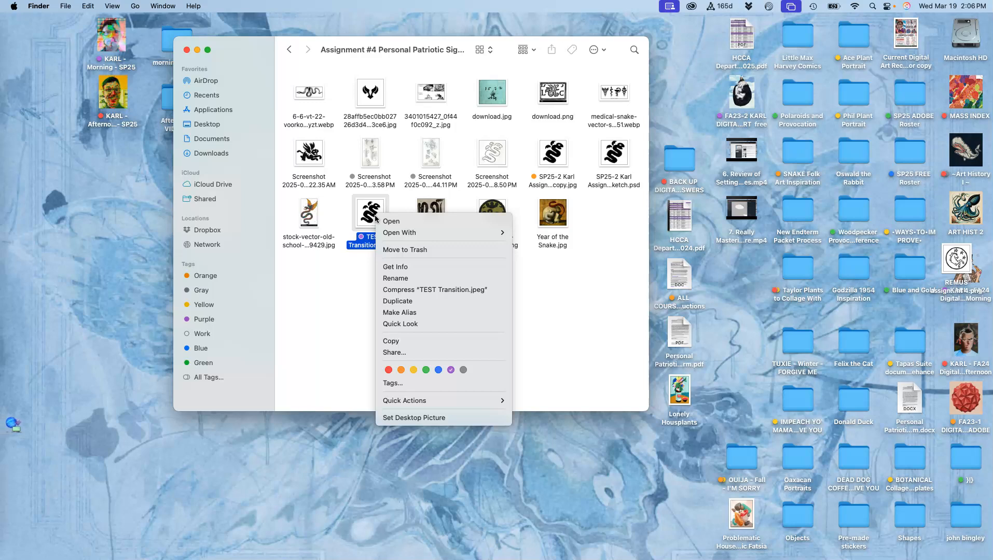
pyautogui.click(346, 264)
pyautogui.doubleClick(367, 221)
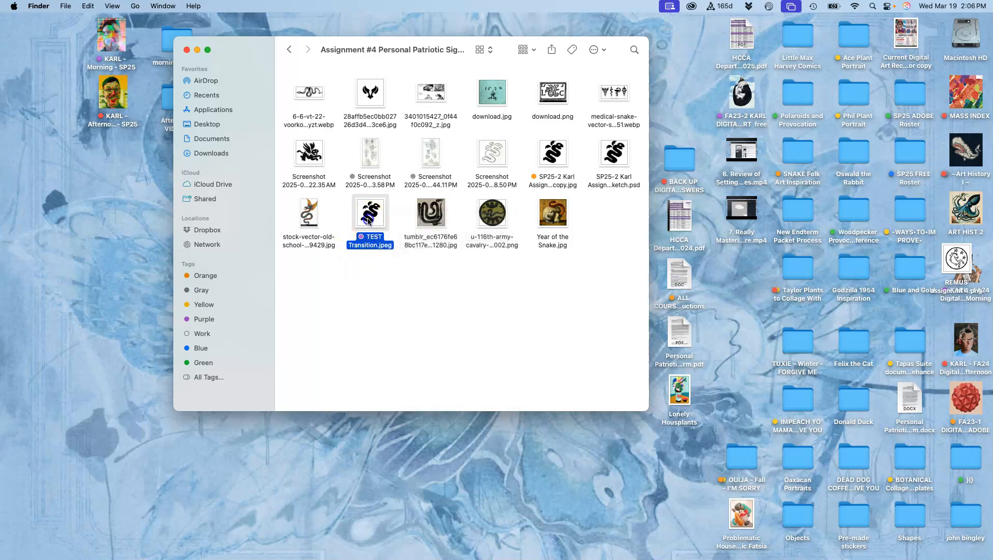
pyautogui.click(555, 159)
pyautogui.moveTo(555, 158); pyautogui.dragTo(682, 117)
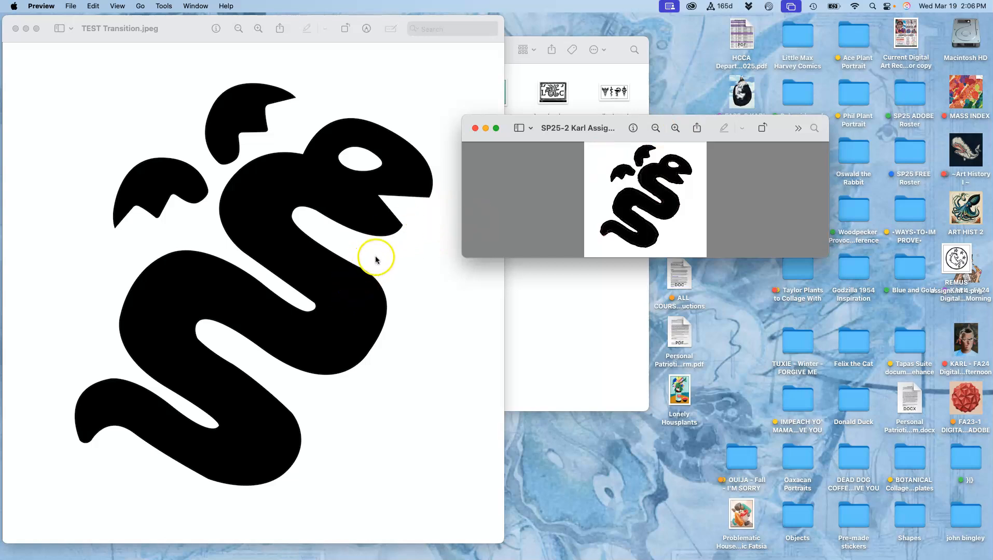
pyautogui.click(476, 129)
pyautogui.moveTo(4, 38)
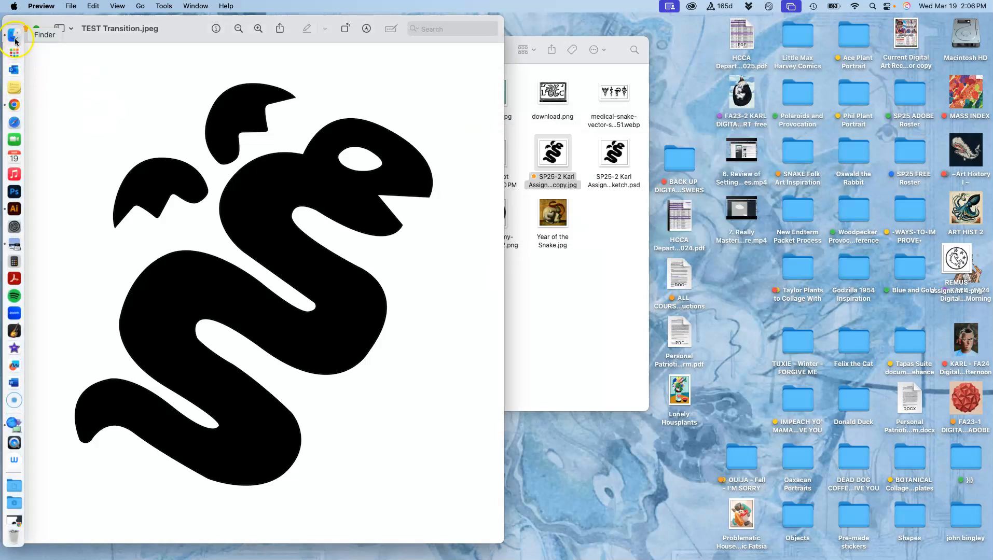
pyautogui.click(16, 28)
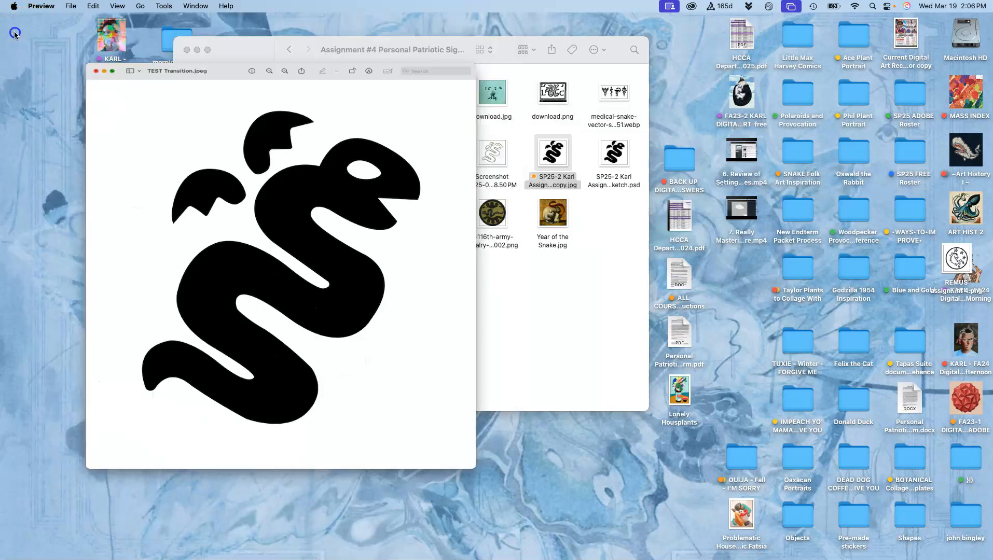
# Open TEST Transition.jpeg in Adobe Illustrator 2025
pyautogui.rightClick(375, 219)
pyautogui.moveTo(390, 236)
pyautogui.moveTo(496, 236)
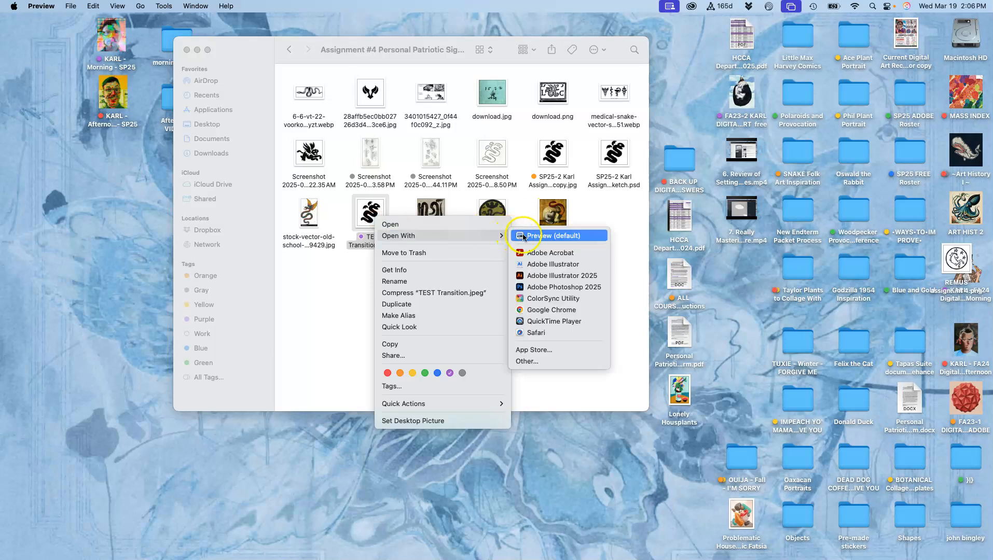
pyautogui.click(533, 280)
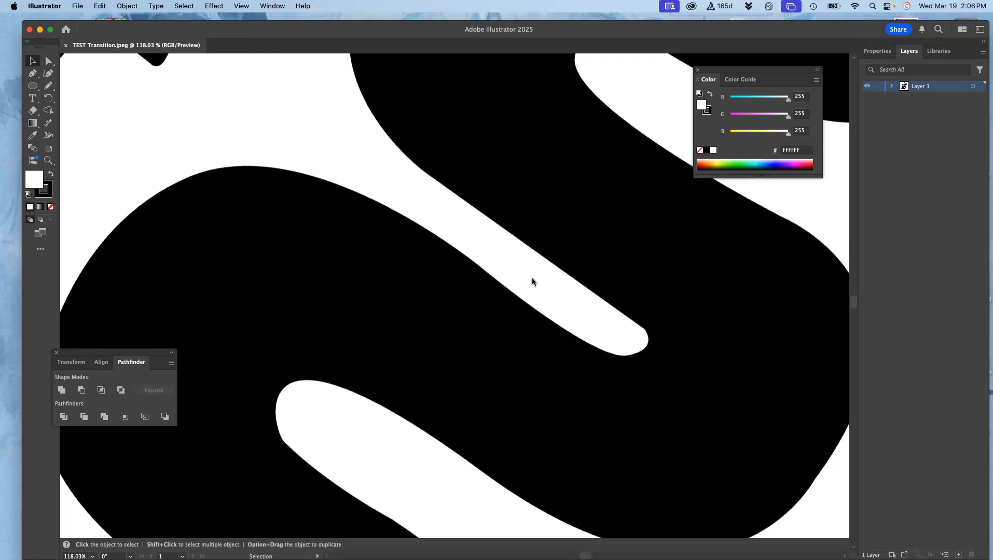
pyautogui.press('super+minus')
pyautogui.press('super+minus')
pyautogui.press('super+minus')
pyautogui.press('super+minus')
pyautogui.press('super+minus')
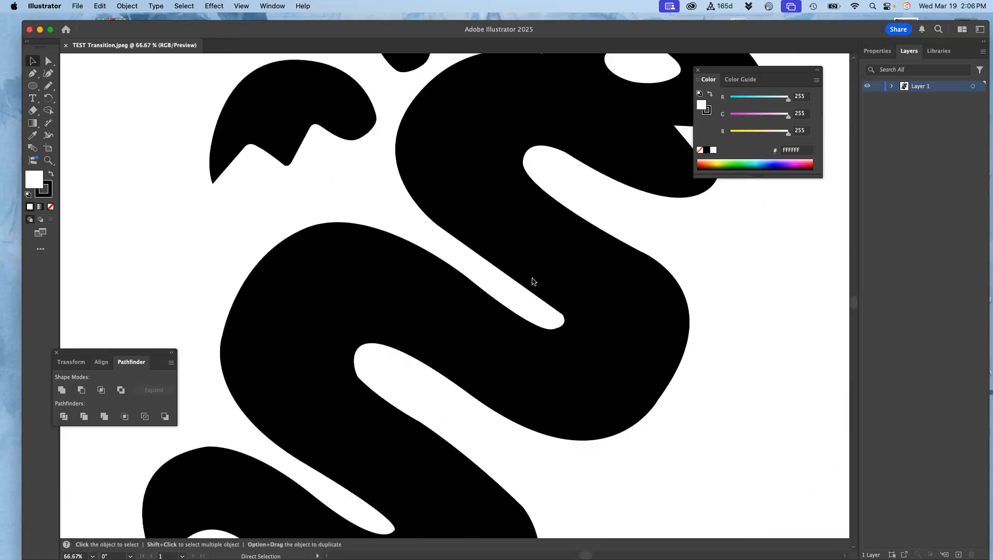
# Select the snake image on the artboard and expand Layer 1 to show its contents
pyautogui.click(501, 245)
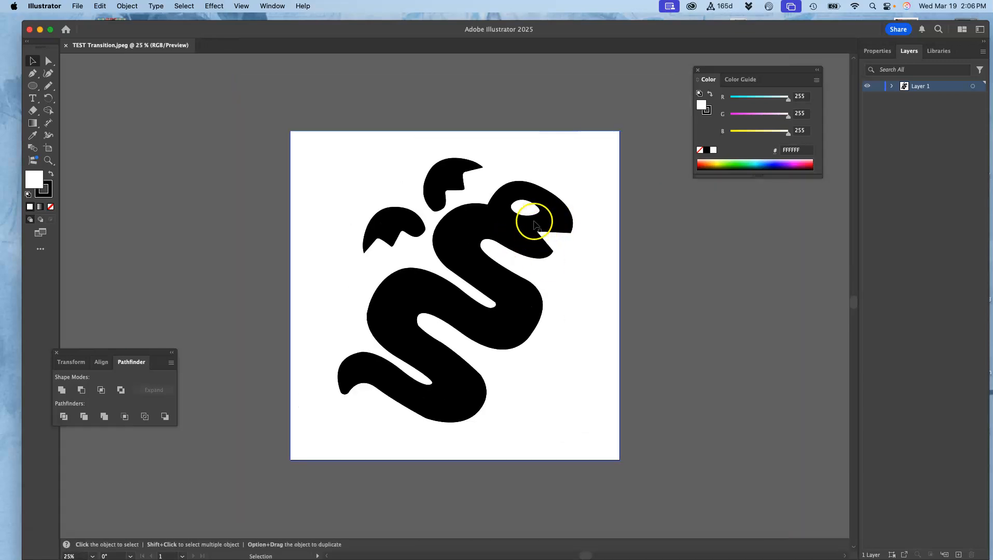
pyautogui.click(517, 228)
pyautogui.click(891, 86)
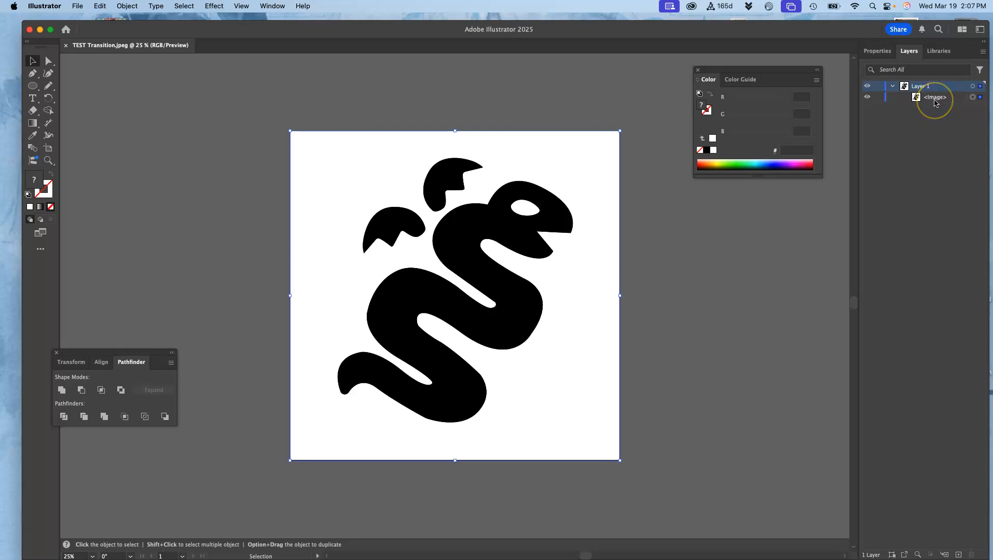
pyautogui.click(510, 225)
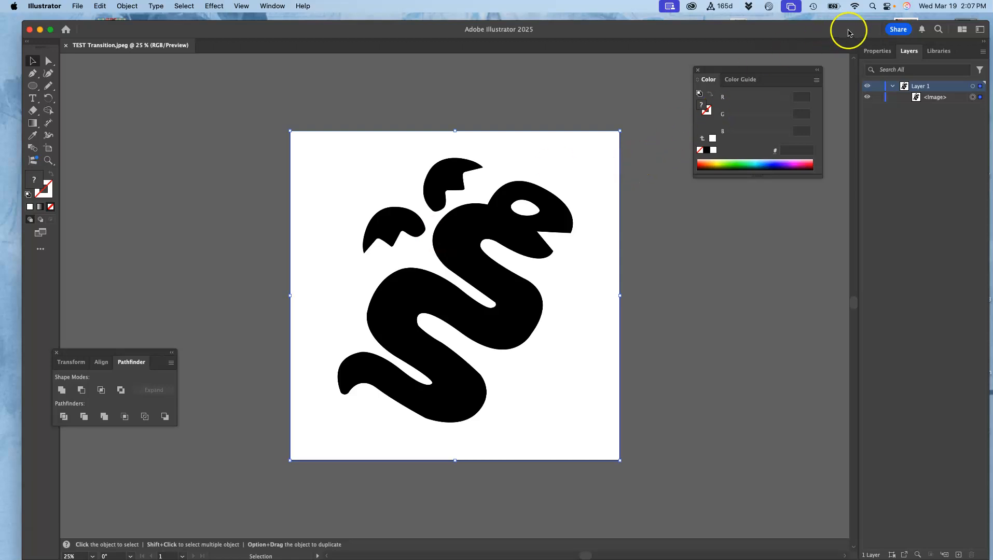
# Apply Image Trace to the snake image with the Black and White Logo preset
pyautogui.click(876, 52)
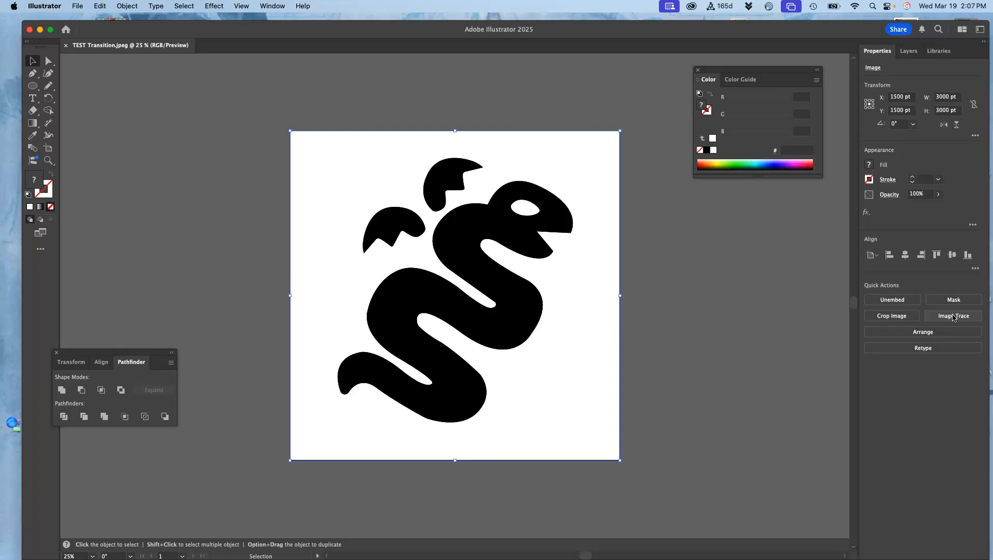
pyautogui.click(954, 317)
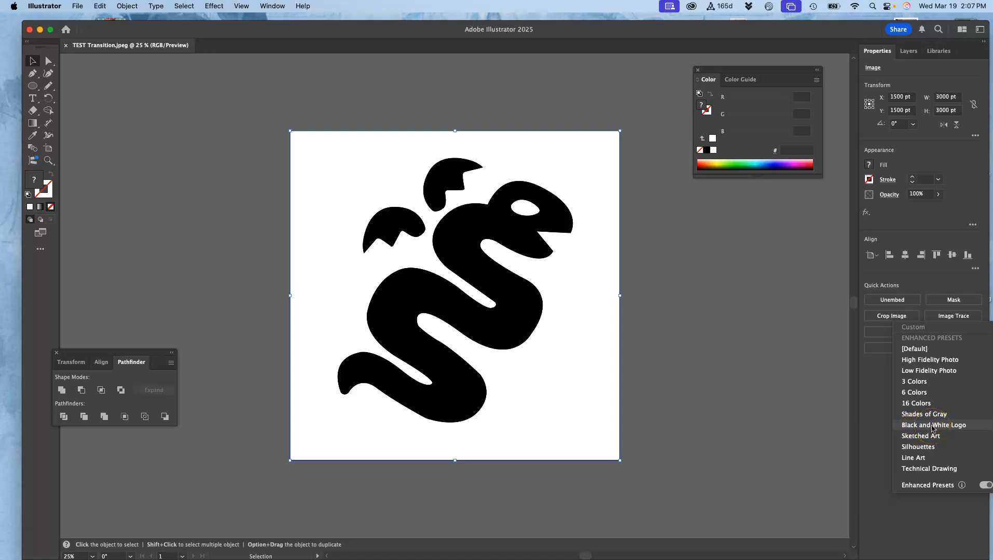
pyautogui.click(932, 428)
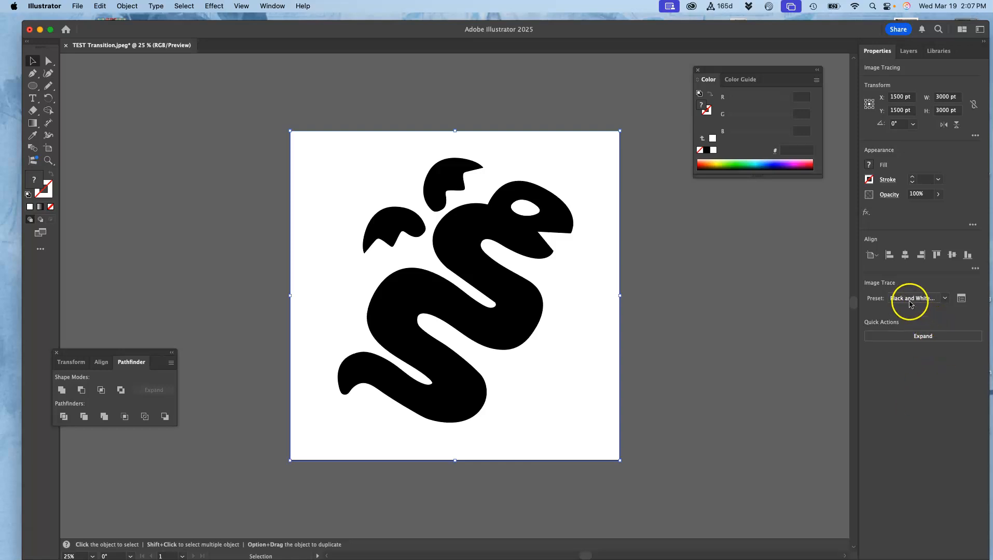
# Set the advanced Image Trace options to ignore the color white and expand the tracing into vector paths
pyautogui.click(962, 300)
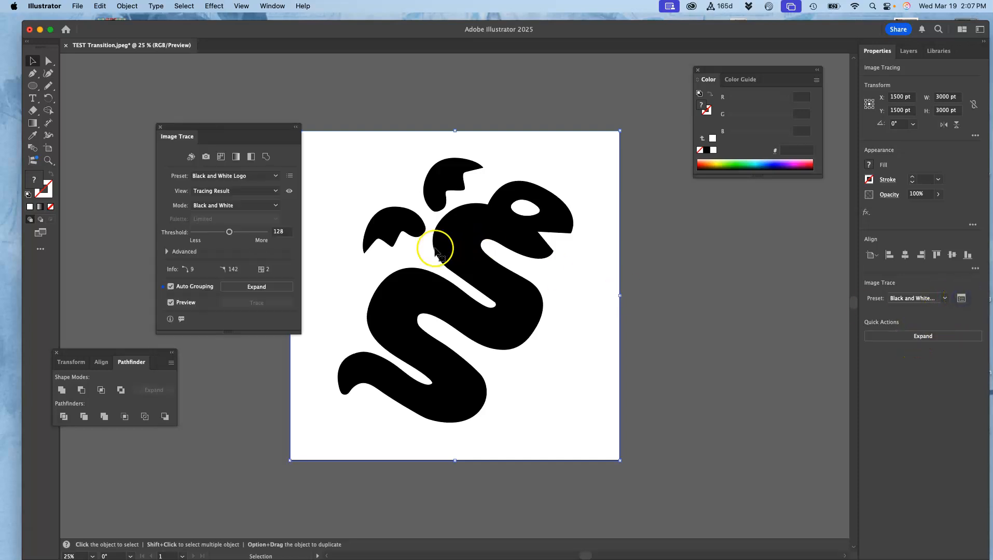
pyautogui.click(166, 252)
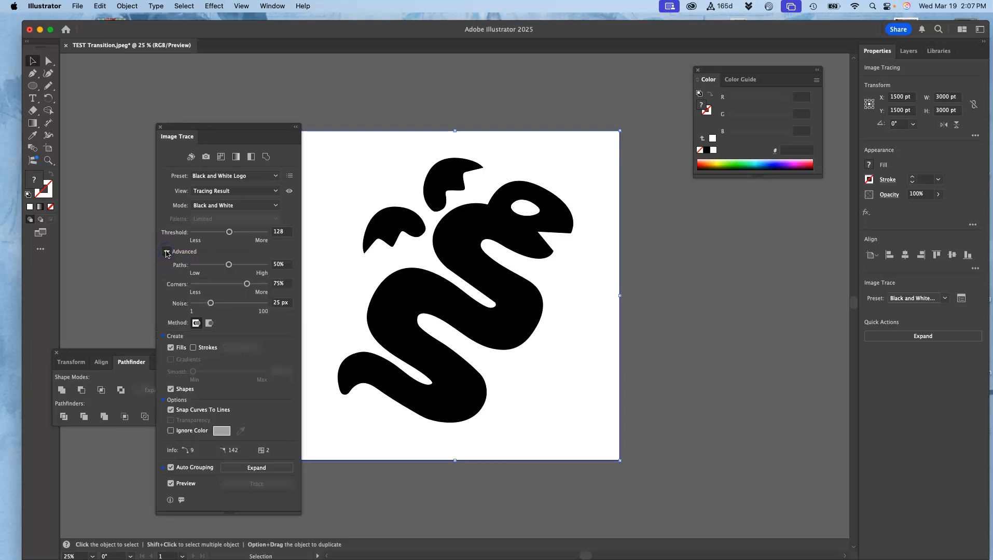
pyautogui.click(171, 431)
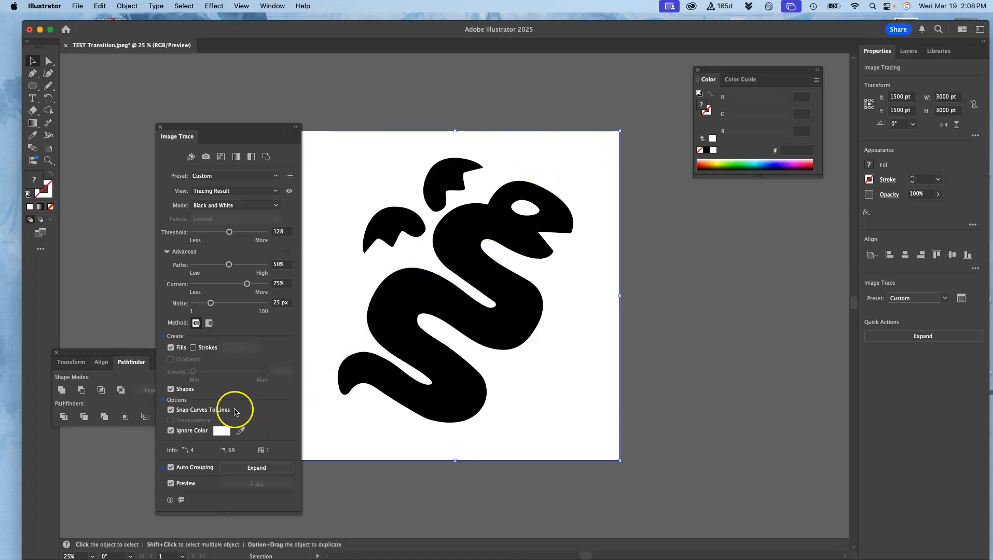
pyautogui.click(908, 332)
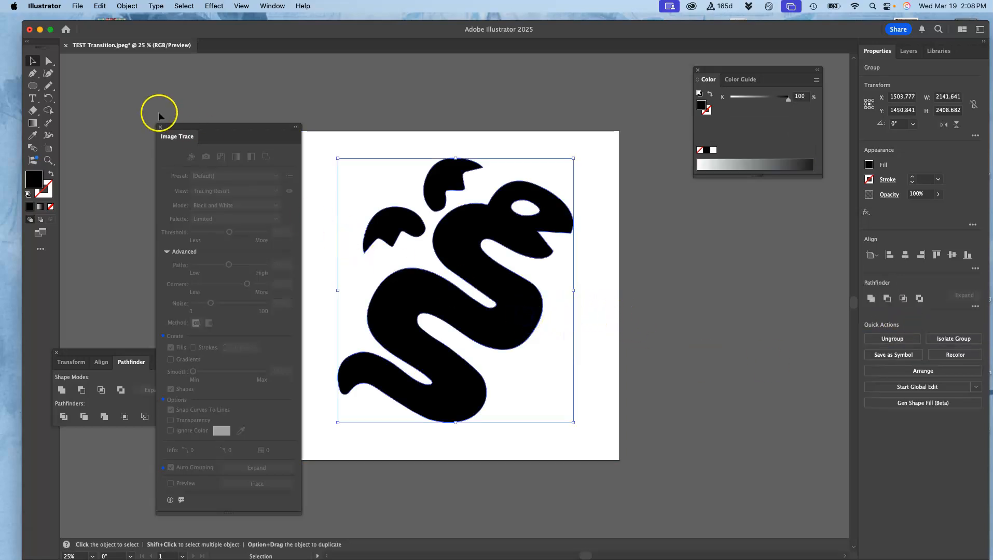
# Examine the anchor points and edges of the traced snake up close with the Direct Selection tool
pyautogui.click(48, 61)
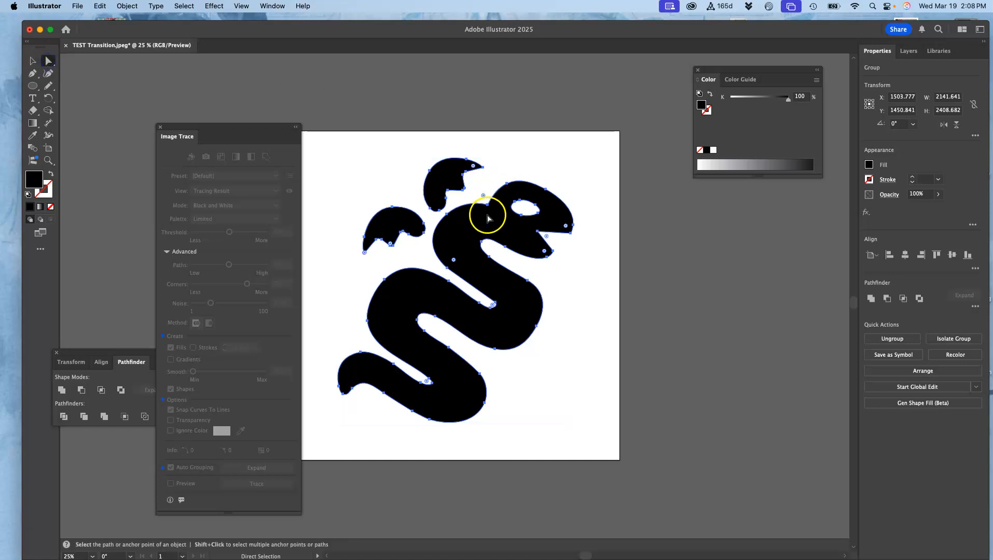
pyautogui.moveTo(487, 218)
pyautogui.mouseDown()
pyautogui.moveTo(565, 222)
pyautogui.moveTo(775, 266)
pyautogui.moveTo(489, 218)
pyautogui.mouseUp()
pyautogui.scroll(8, 484, 232)
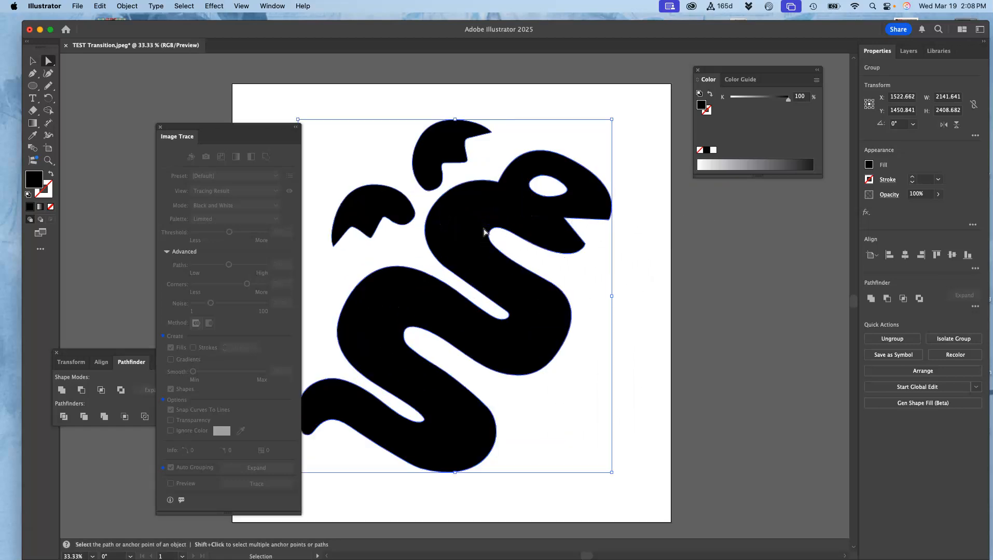
pyautogui.scroll(10, 484, 231)
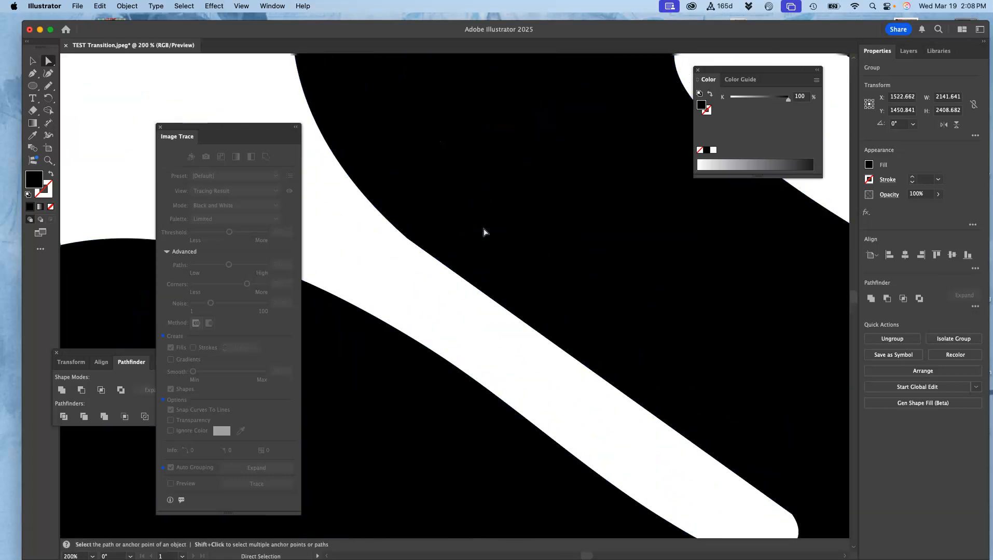
pyautogui.click(474, 224)
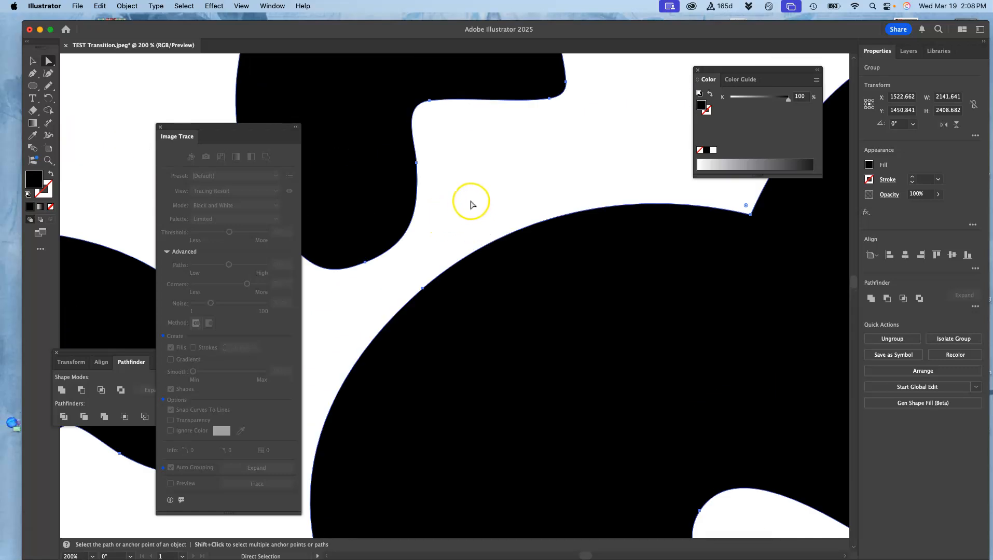
pyautogui.scroll(5, 472, 212)
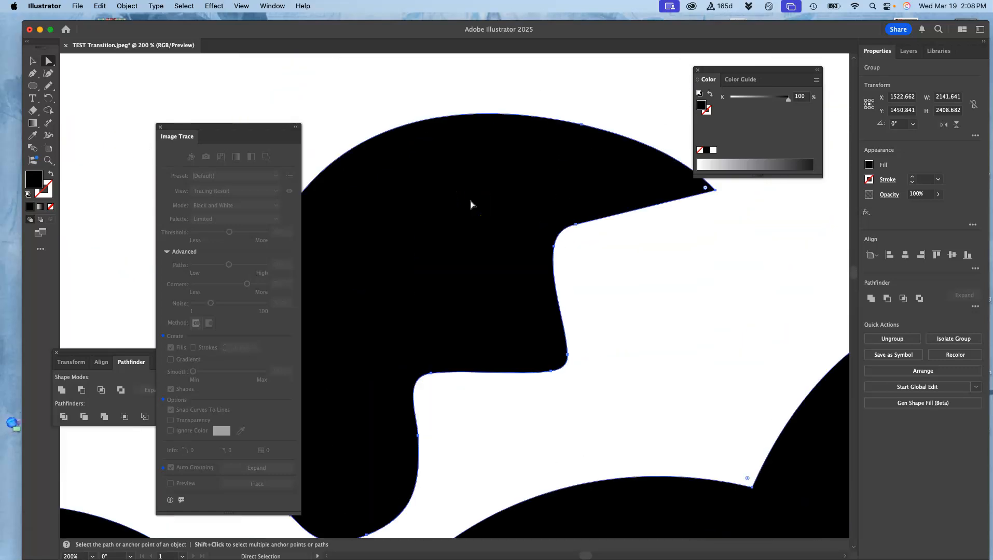
pyautogui.scroll(-8, 470, 204)
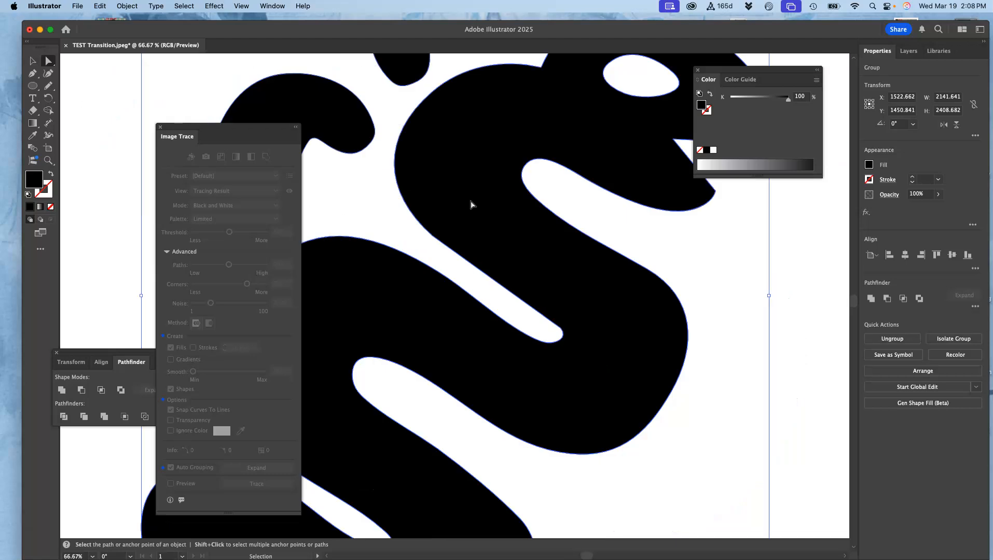
pyautogui.press('a')
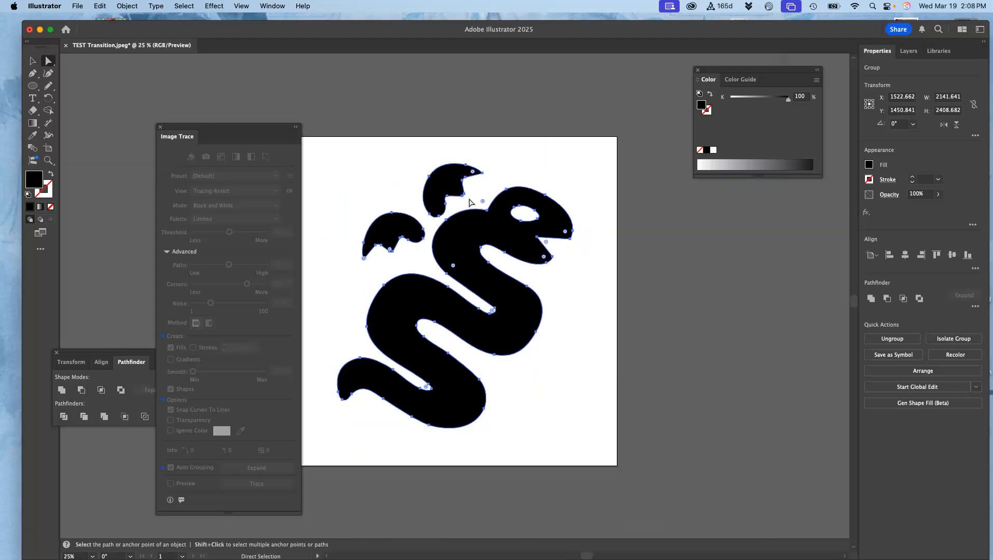
# Save the traced snake to the computer as TEST Transition.svg in SVG format with the SVG 1.1 profile
pyautogui.click(78, 7)
pyautogui.click(93, 118)
pyautogui.click(558, 398)
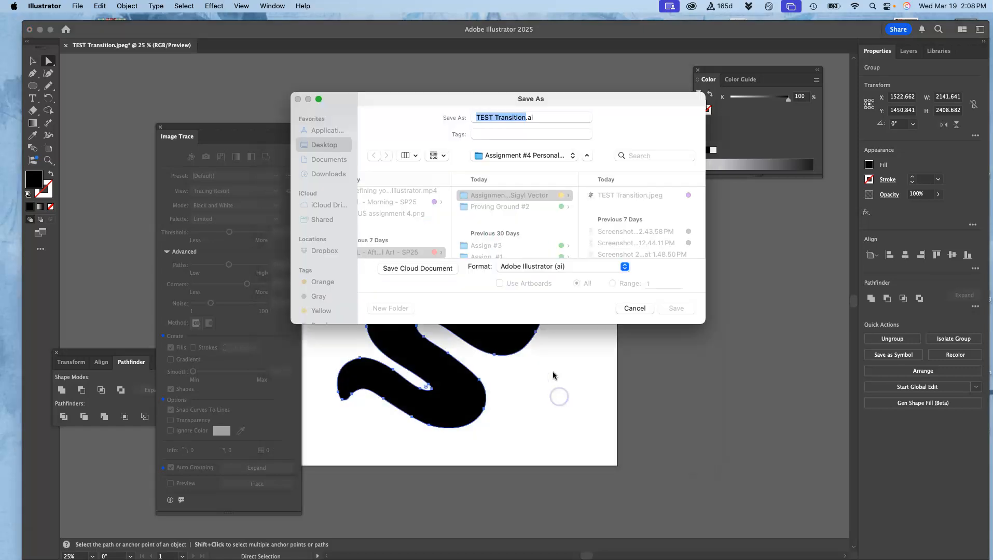
pyautogui.click(558, 266)
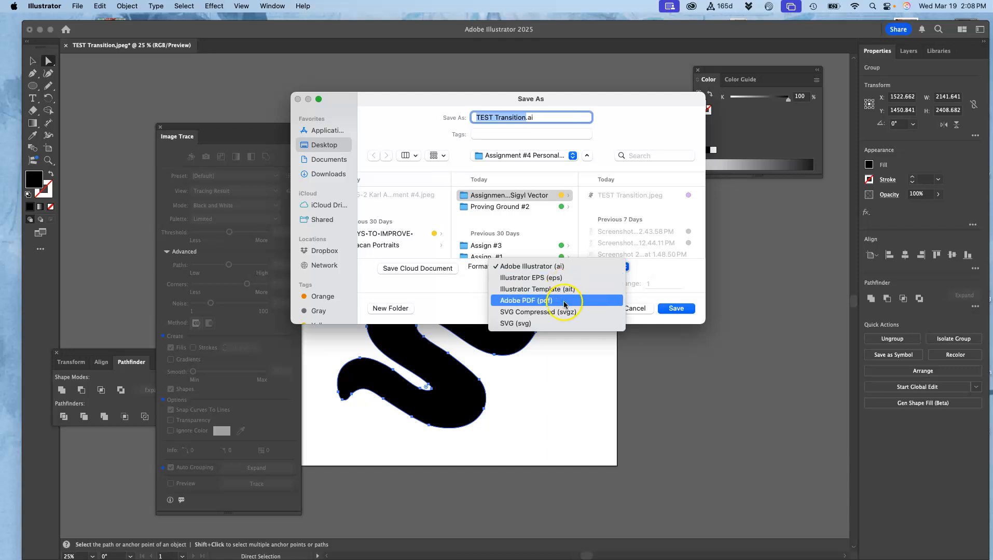
pyautogui.click(528, 327)
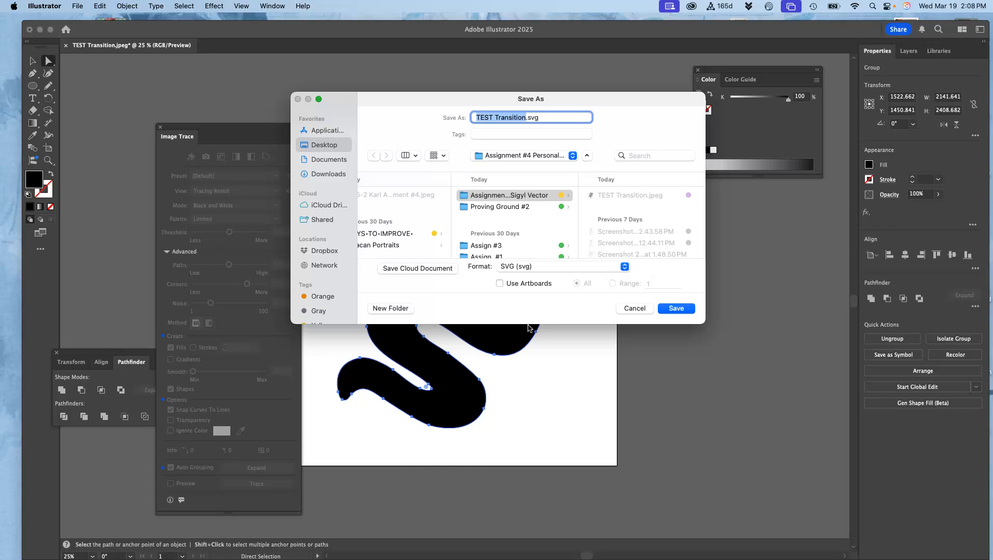
pyautogui.click(676, 309)
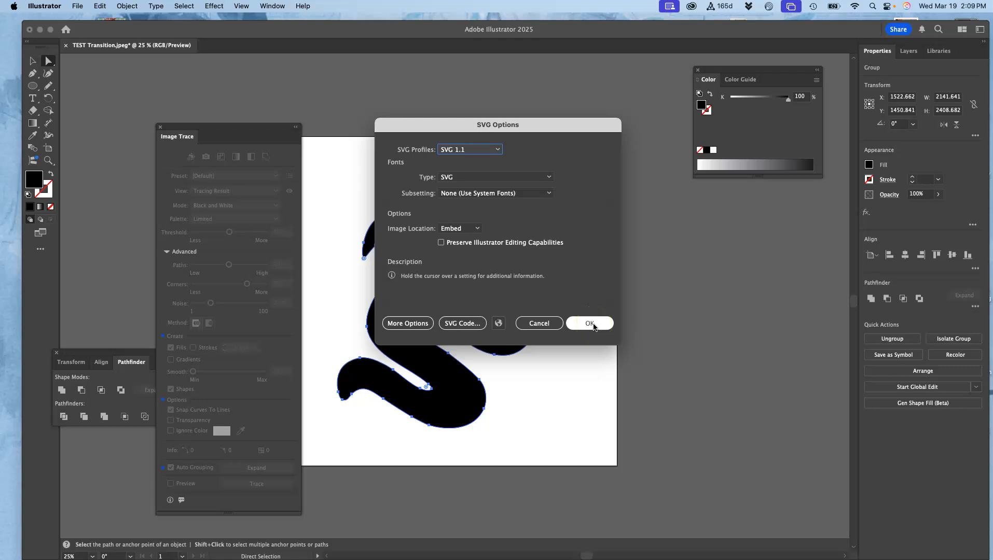
pyautogui.click(592, 324)
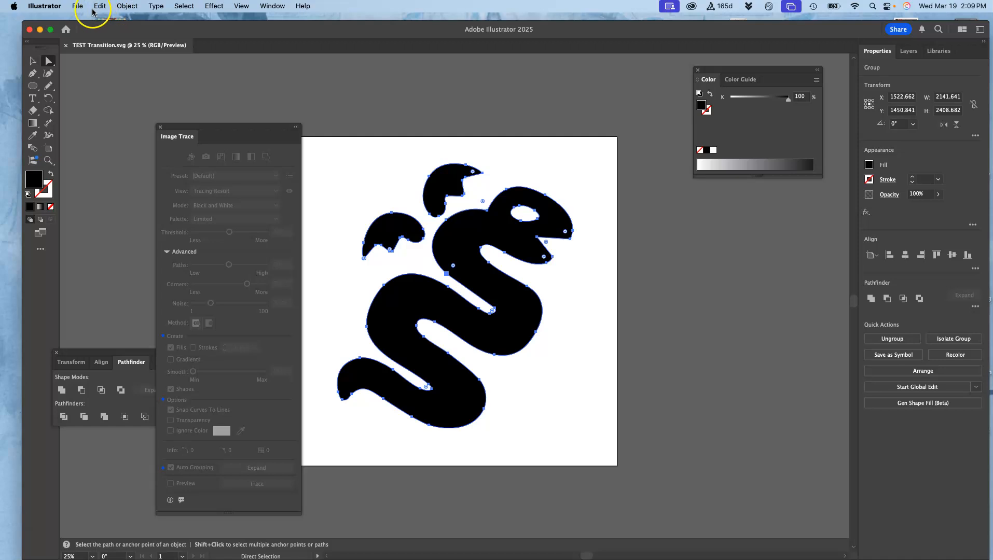
# Save another version of the snake in the same folder as TEST Transition.eps in Illustrator EPS format
pyautogui.click(77, 6)
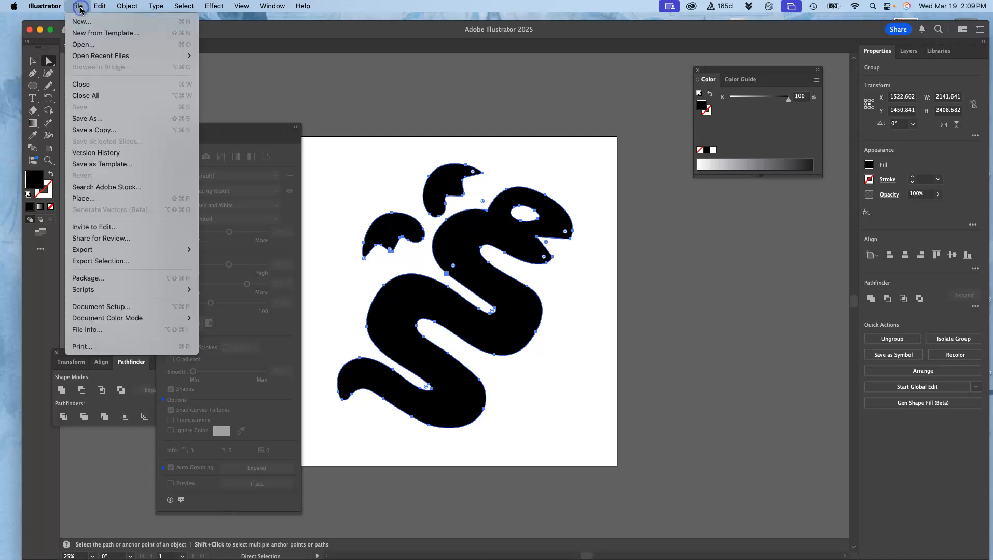
pyautogui.click(96, 120)
pyautogui.click(549, 399)
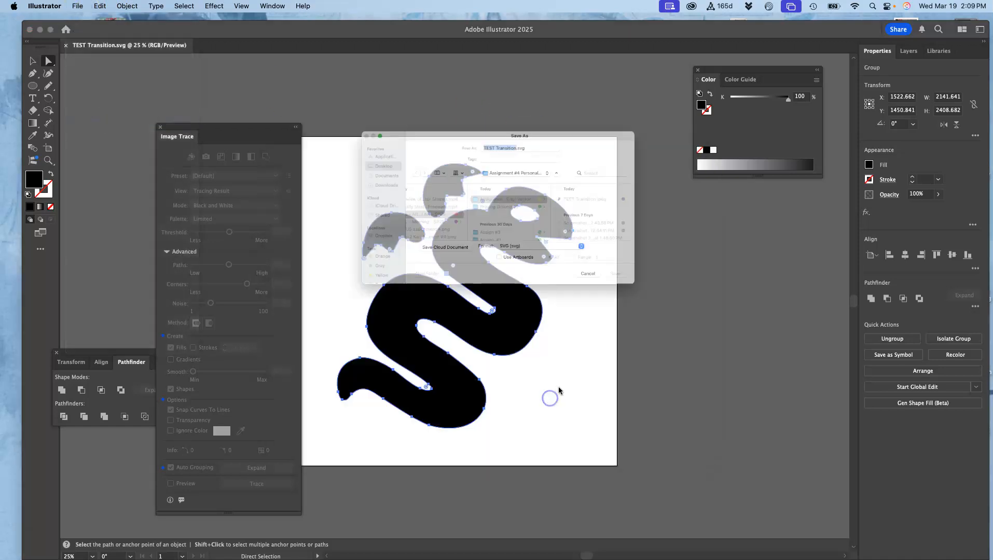
pyautogui.click(575, 268)
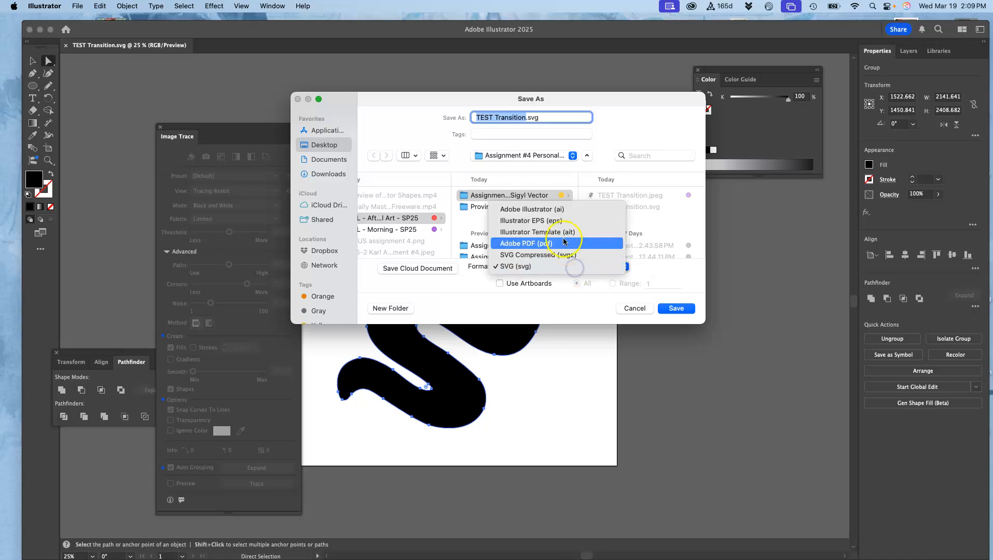
pyautogui.click(553, 220)
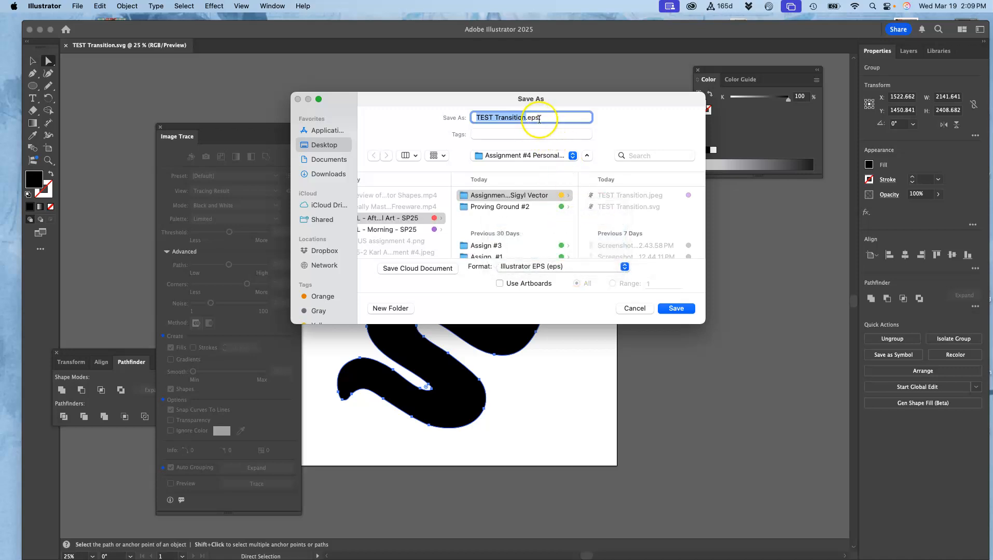
pyautogui.click(676, 310)
pyautogui.click(617, 438)
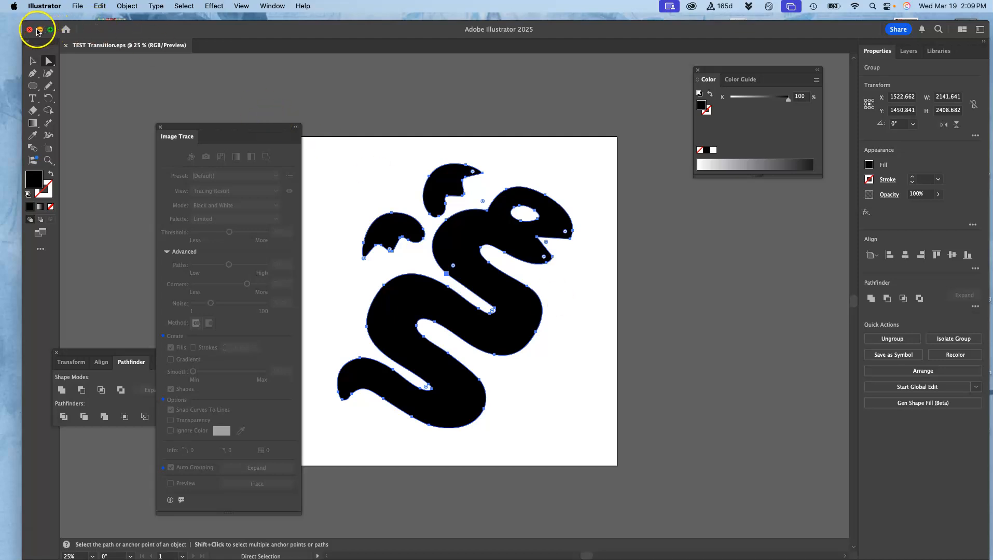
# Switch to the Finder assignment folder and tag TEST Transition.svg and TEST Transition.eps gray
pyautogui.click(39, 30)
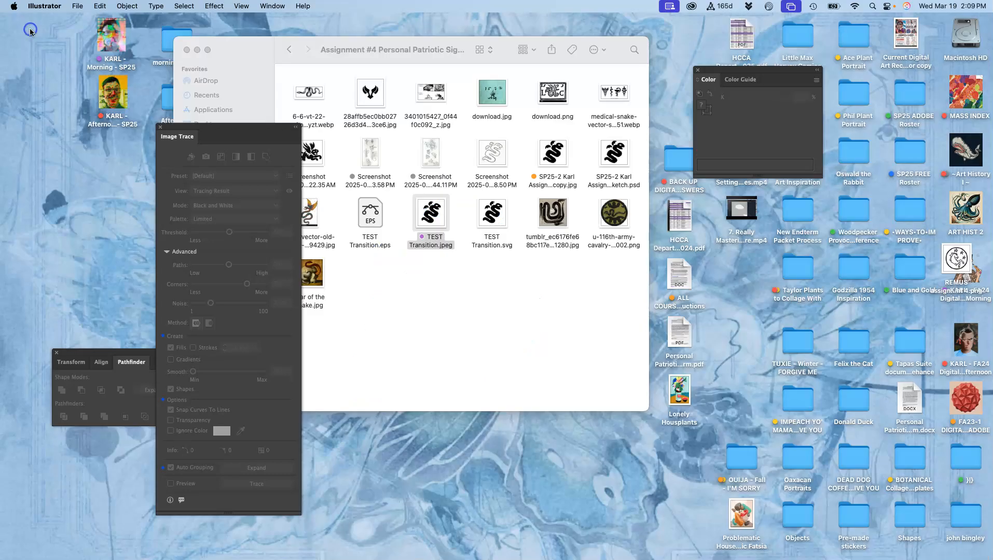
pyautogui.click(400, 311)
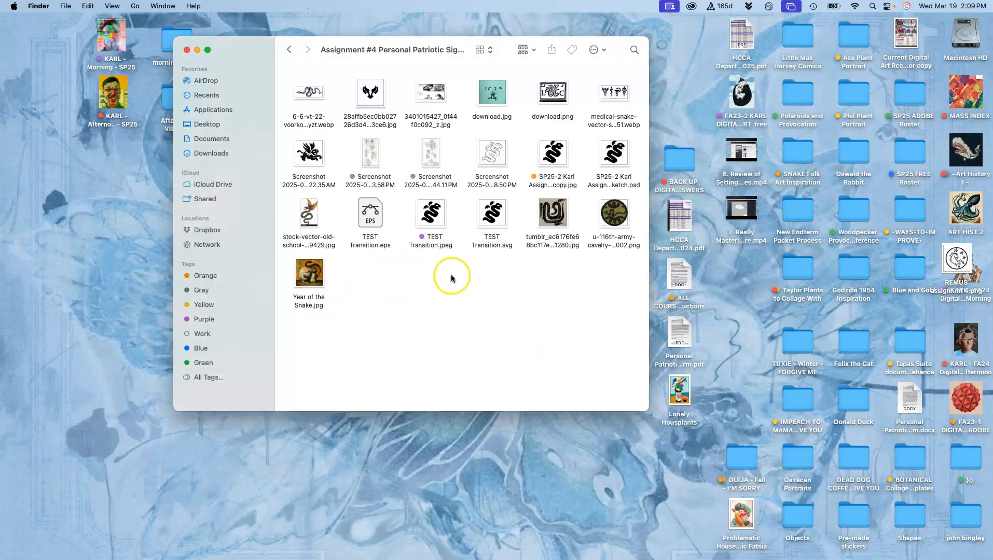
pyautogui.rightClick(493, 246)
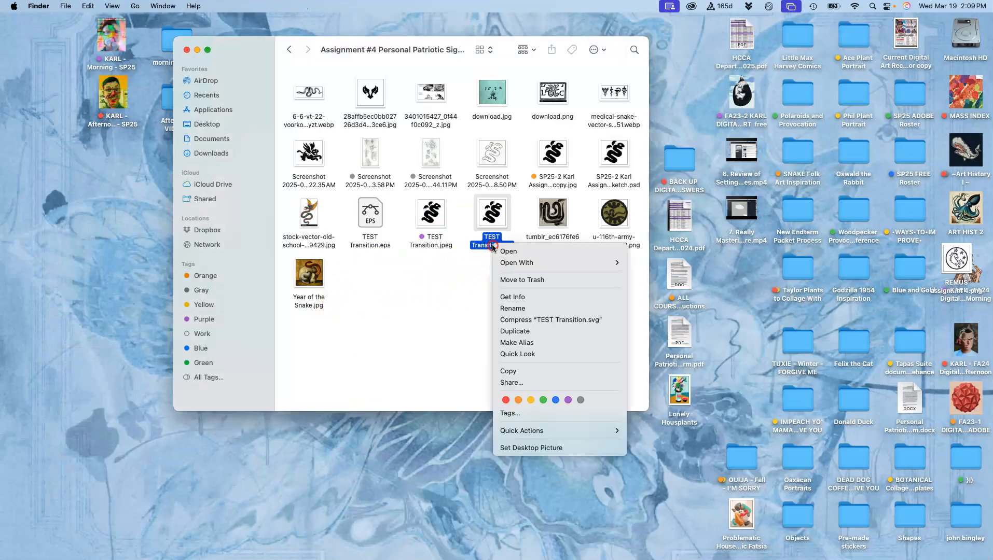
pyautogui.click(581, 400)
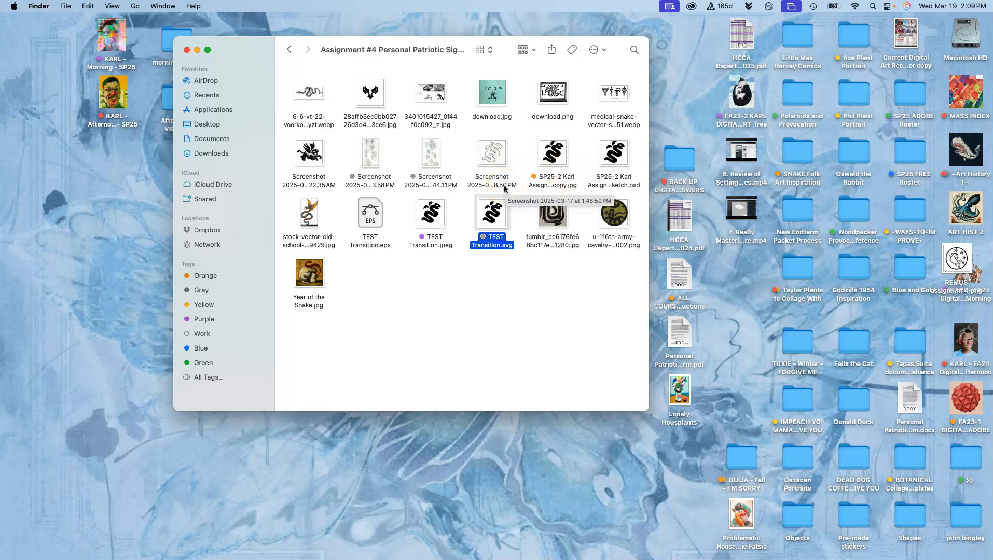
pyautogui.rightClick(369, 239)
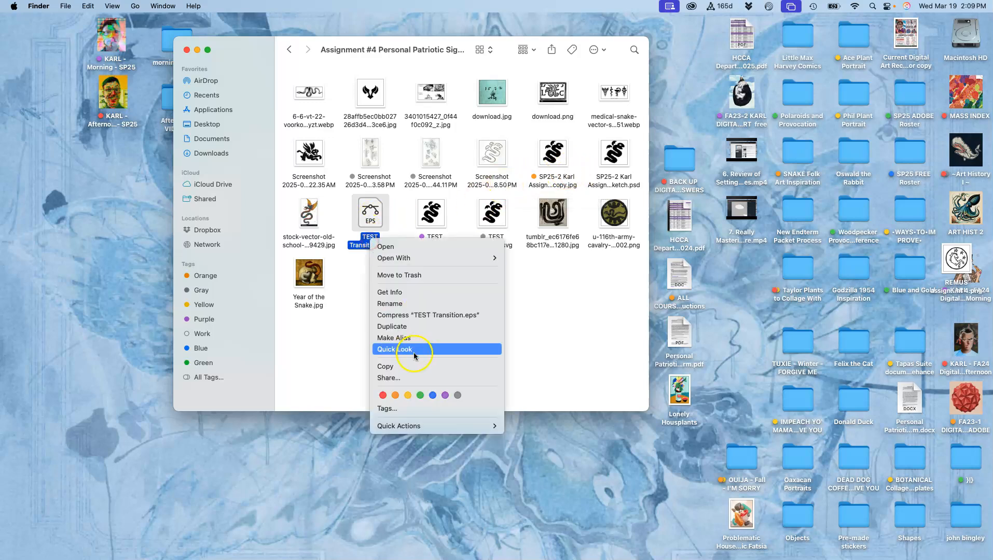
pyautogui.click(456, 396)
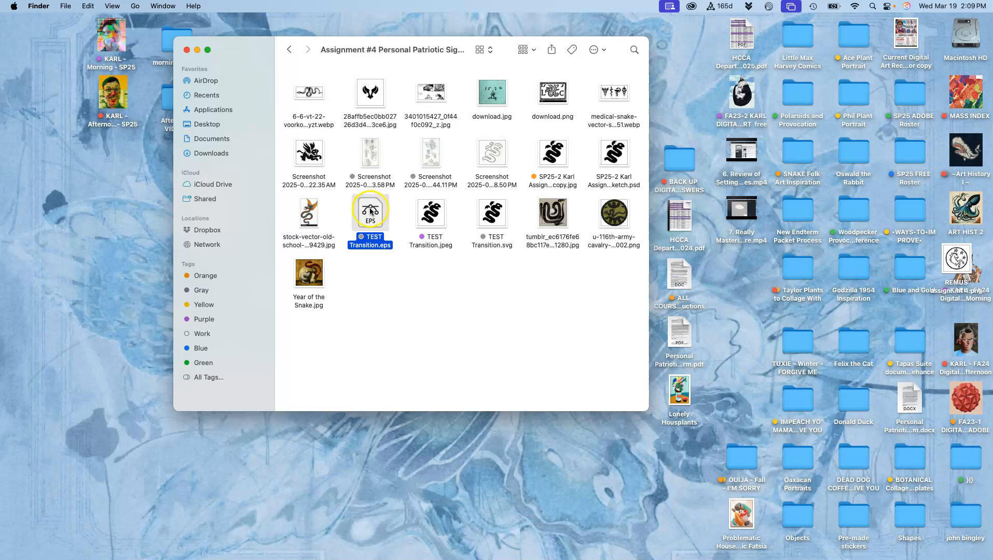
pyautogui.click(406, 276)
pyautogui.click(493, 218)
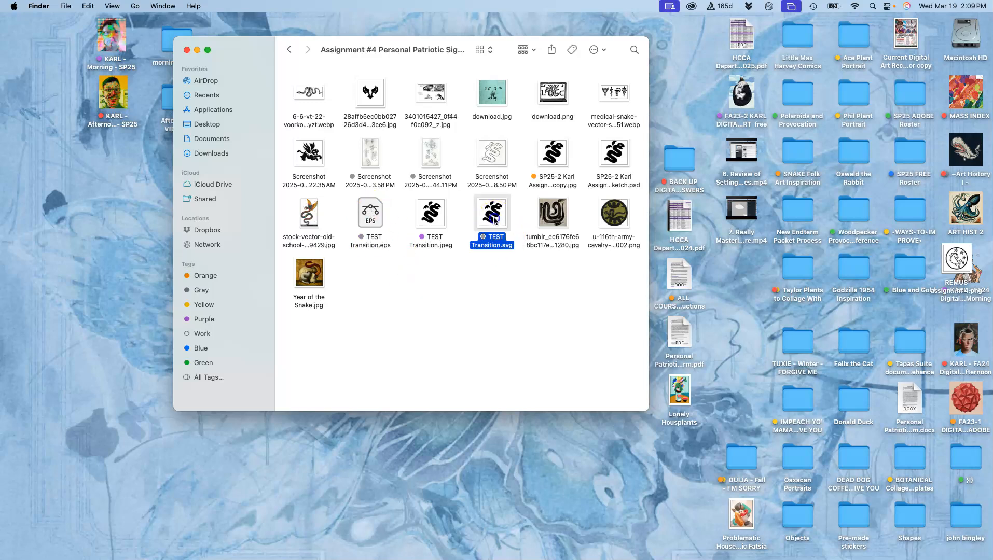
# Open photopea.com in a new Chrome tab, close that tab and minimize the browser
pyautogui.moveTo(10, 226)
pyautogui.click(19, 113)
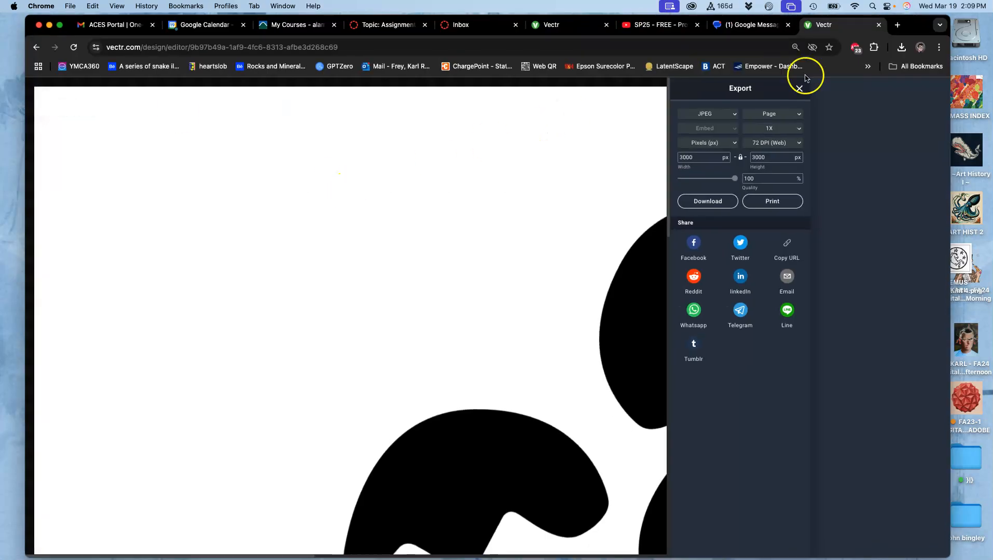
pyautogui.click(900, 25)
pyautogui.write('photopea.co')
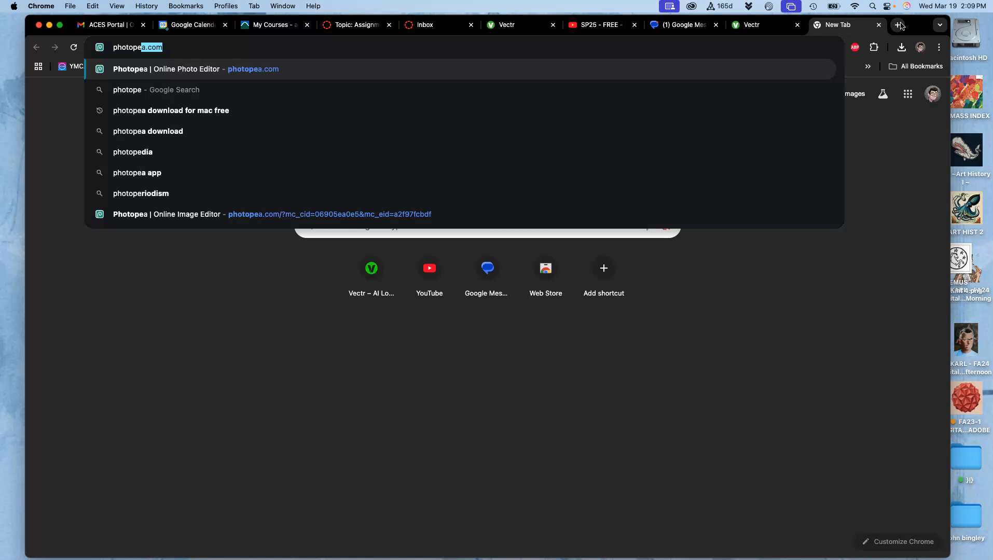
pyautogui.write('m')
pyautogui.press('Return')
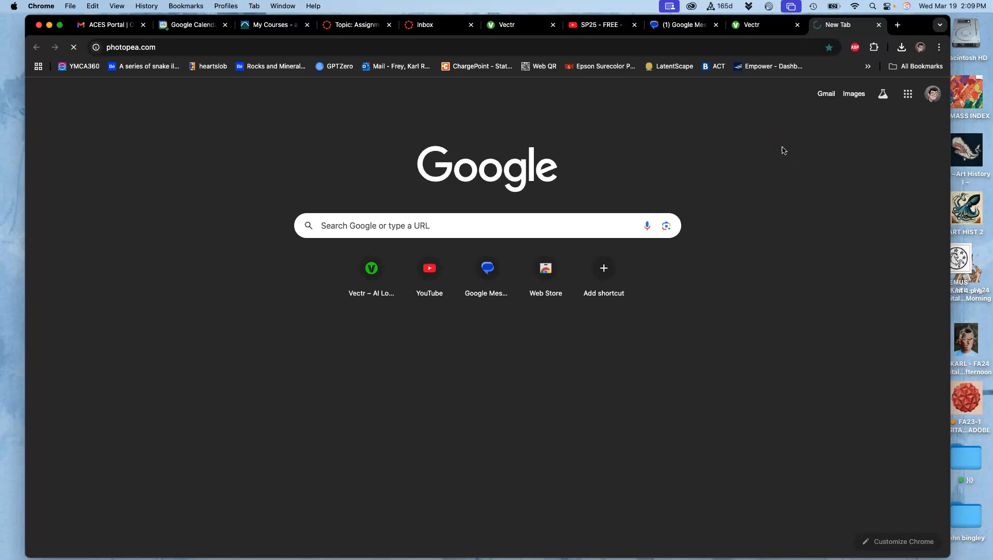
pyautogui.click(879, 25)
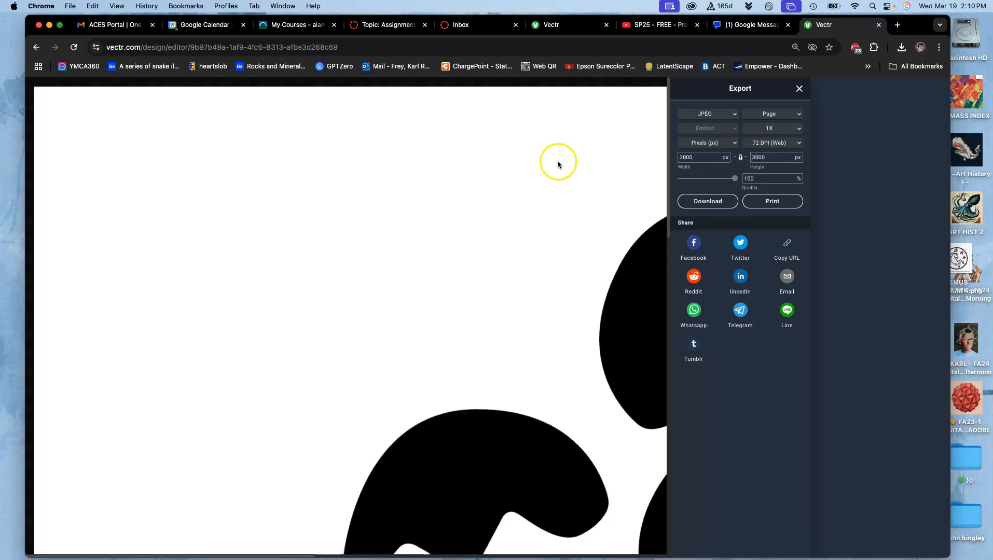
pyautogui.click(49, 25)
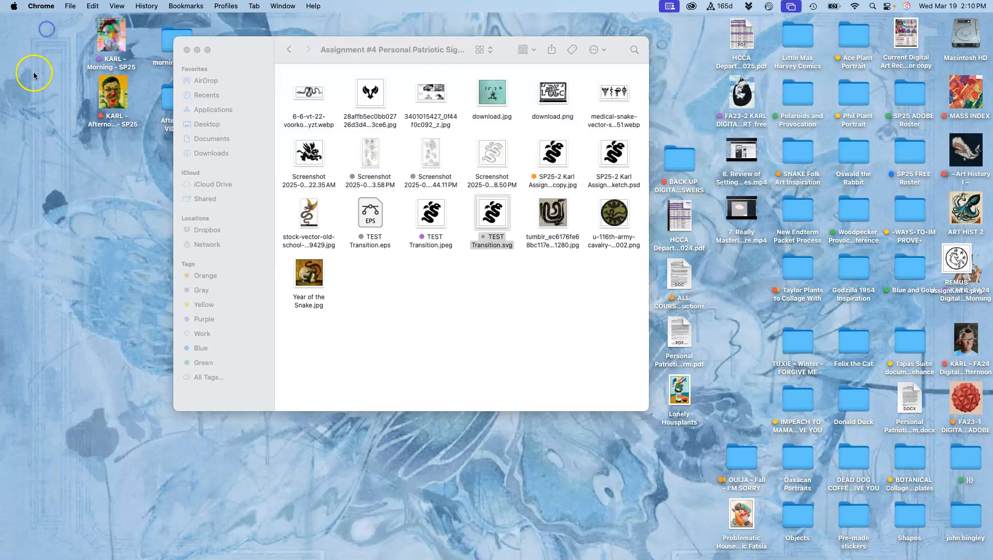
# Switch to Photoshop 2025, start a new document and name it with SP25-2, the student's name and "Assignment #4 Black Shape Logo"
pyautogui.moveTo(8, 156)
pyautogui.click(13, 193)
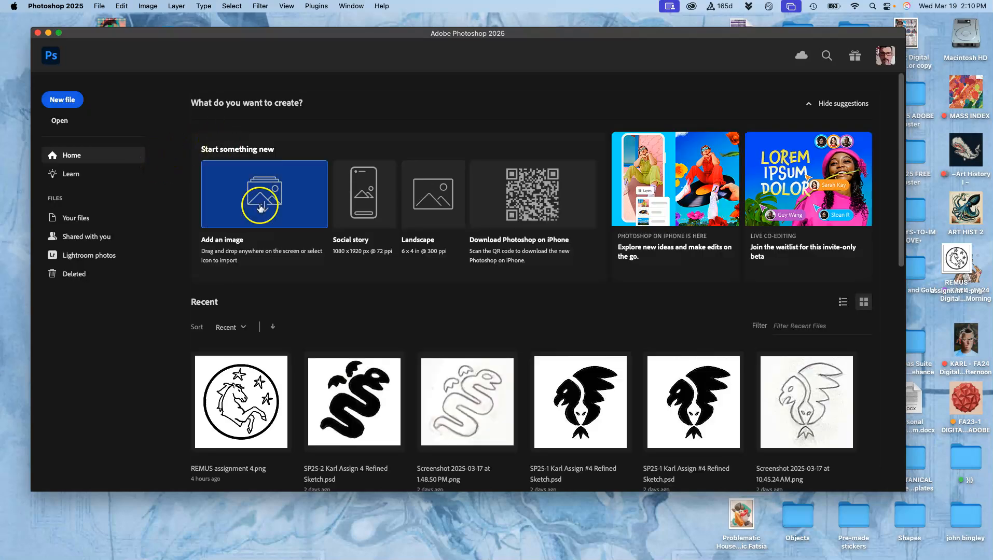
pyautogui.click(73, 104)
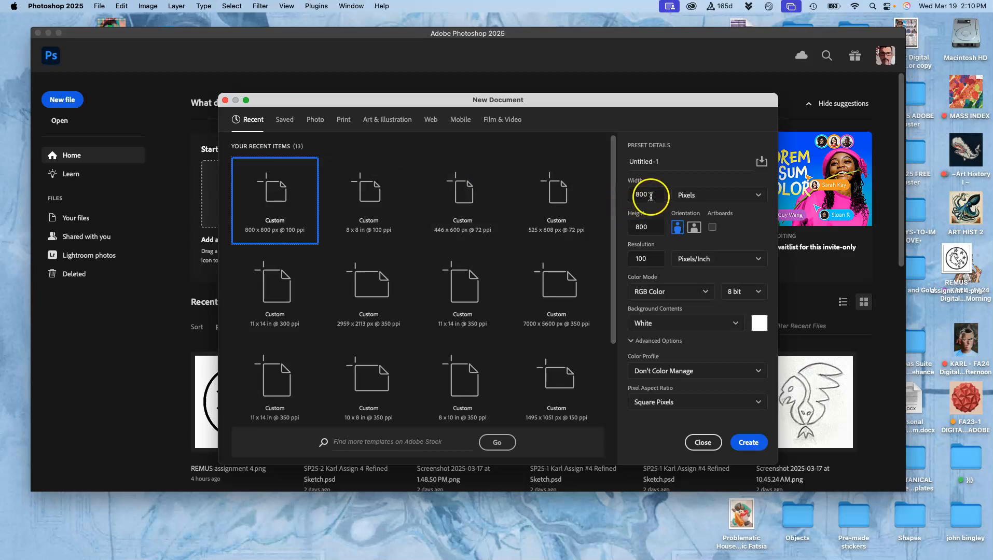
pyautogui.tripleClick(653, 161)
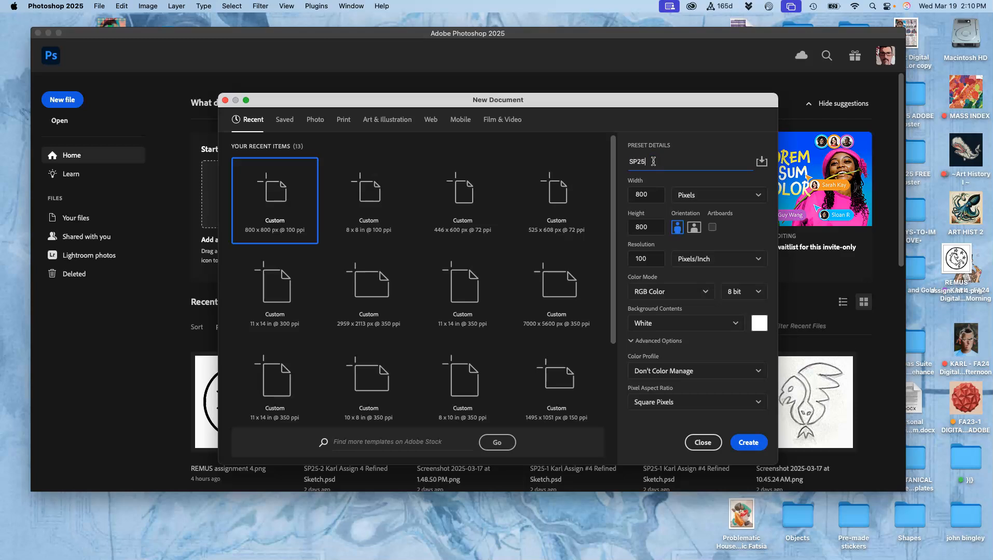
pyautogui.write('SP25-2 Karl ')
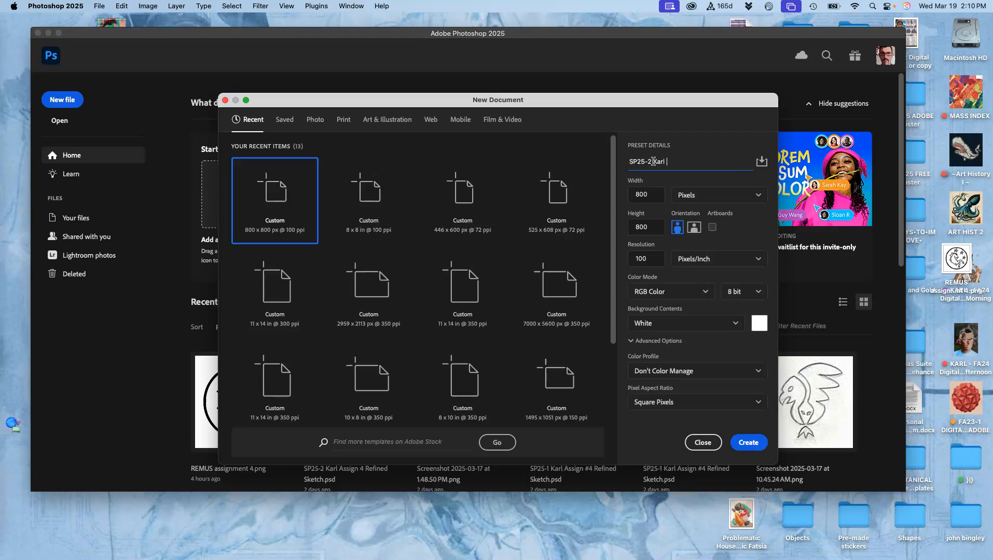
pyautogui.write('Assignment #')
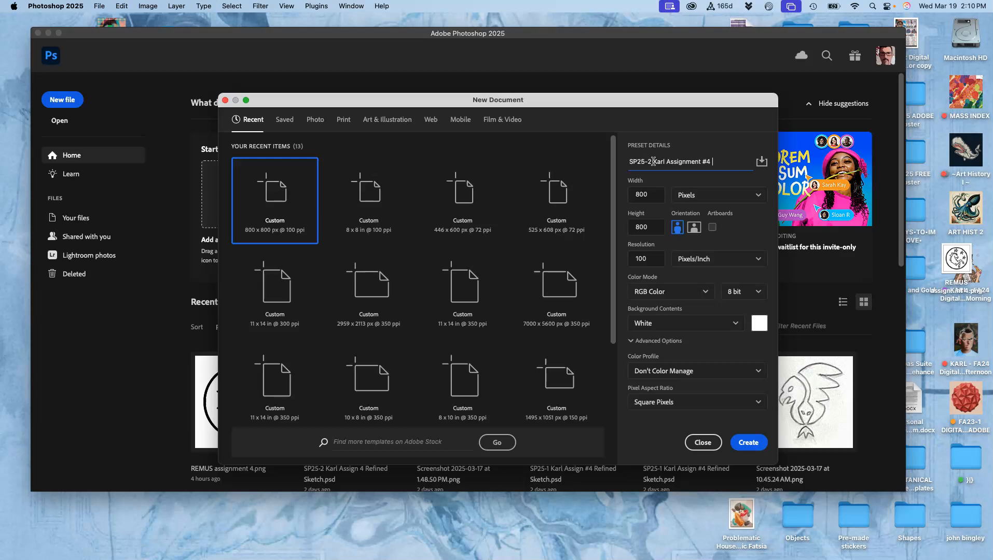
pyautogui.write('4 Black Shape Logo')
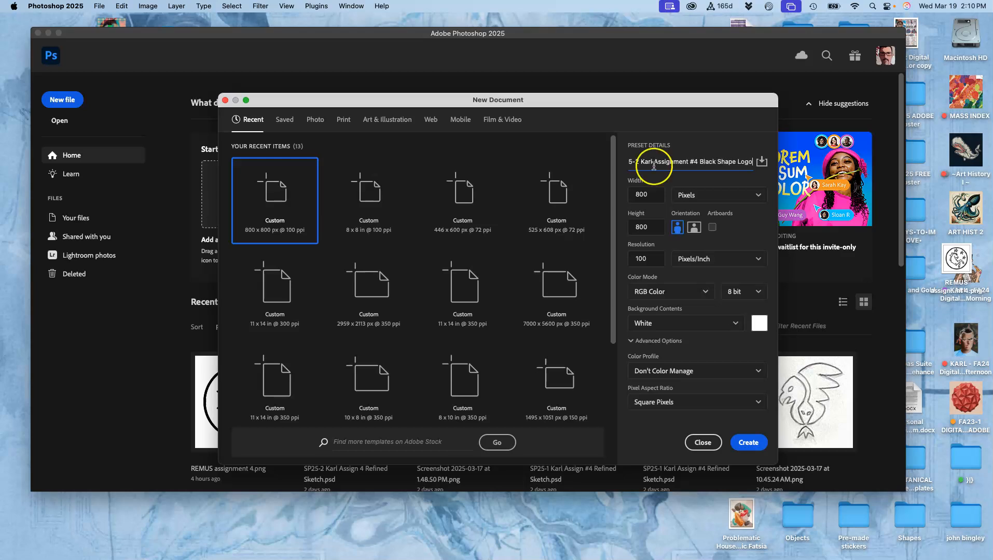